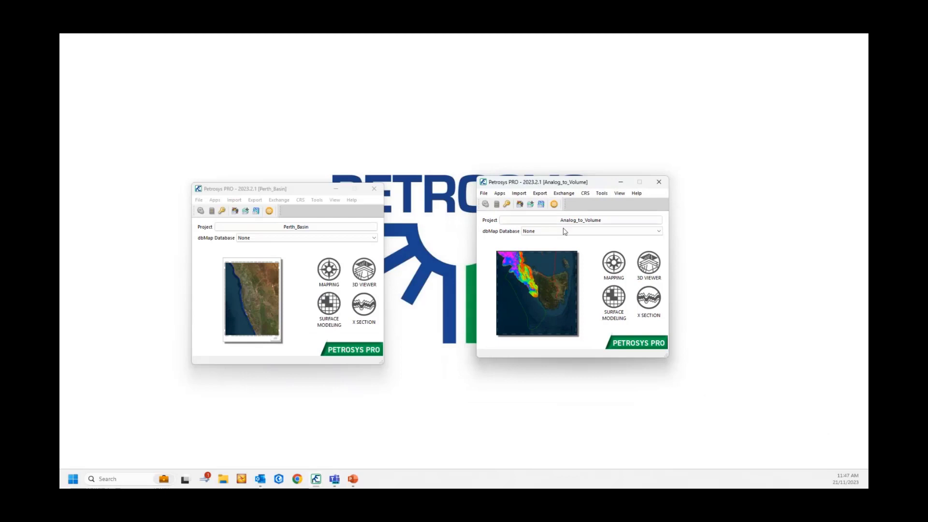
# Open Mapping for the Analog_to_Volume project and display the raster image Sorell Basin Fig 3 - WGS84_Mercator.tif on the map.
pyautogui.click(616, 265)
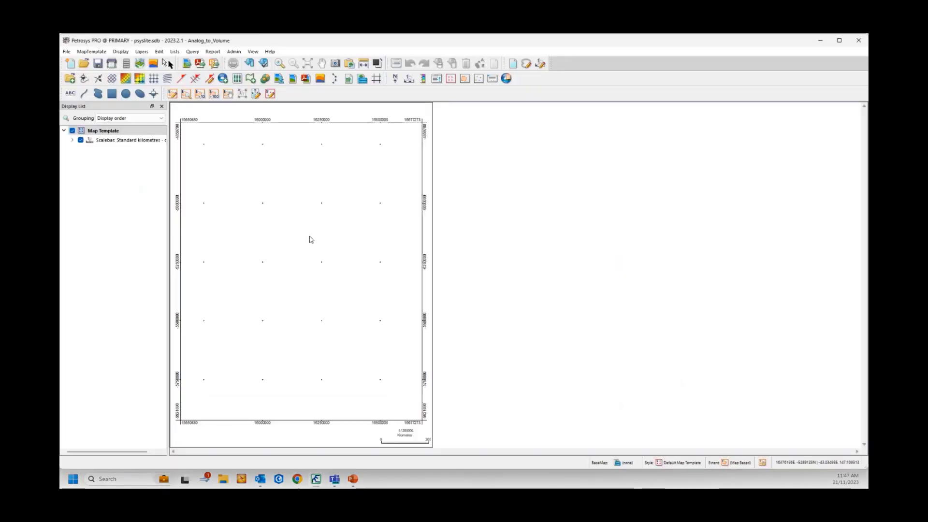
pyautogui.click(116, 53)
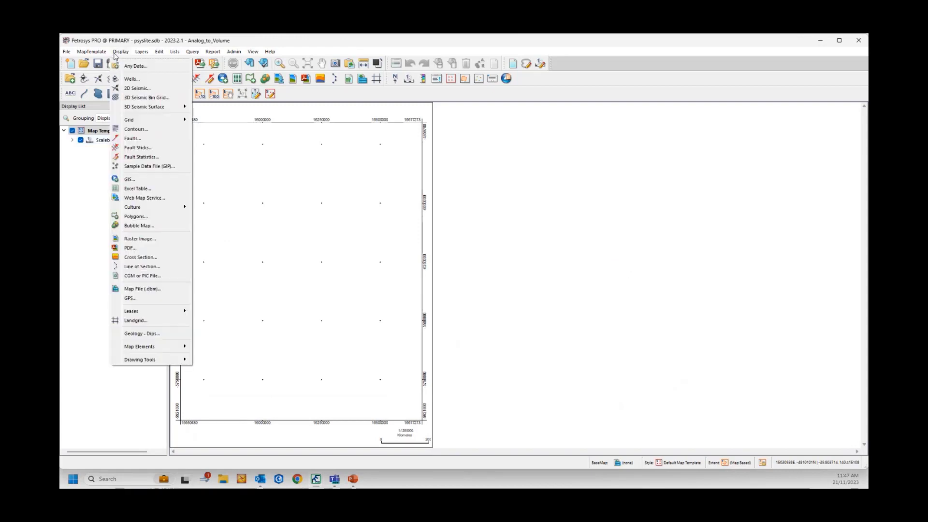
pyautogui.click(140, 240)
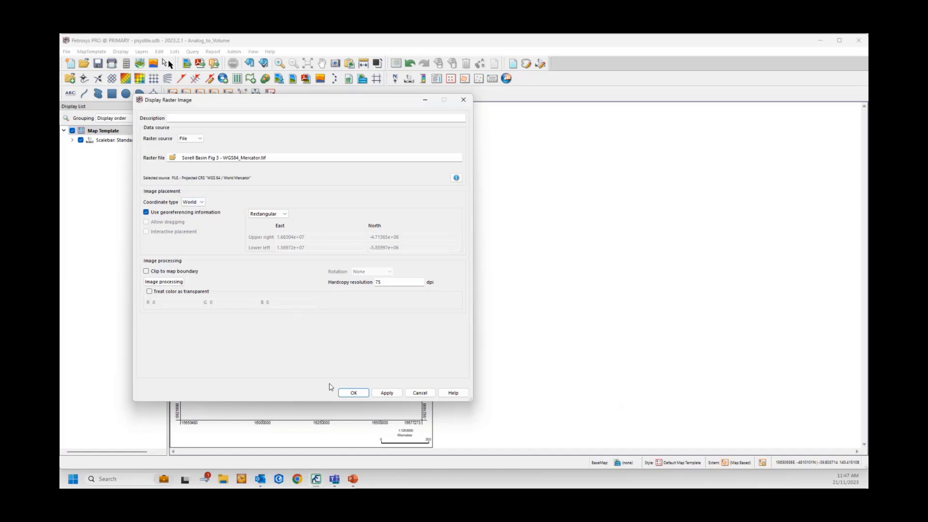
pyautogui.click(353, 393)
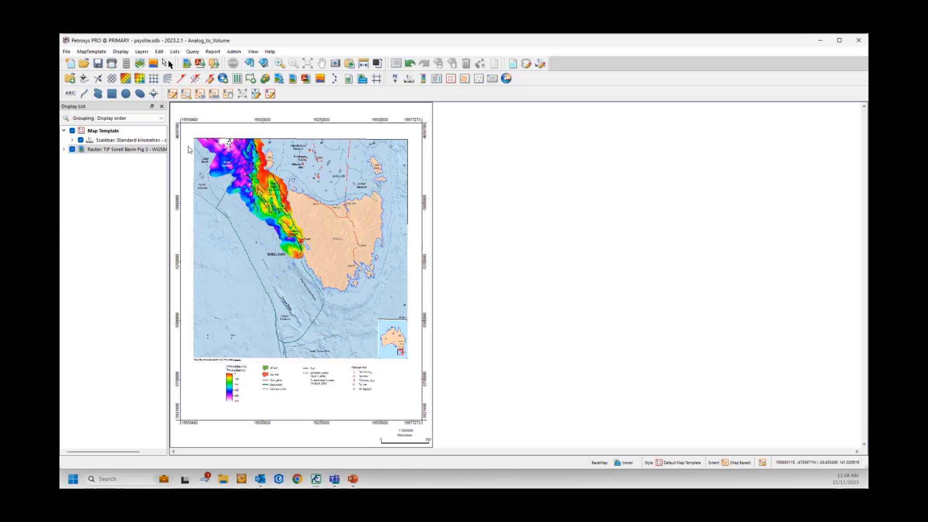
# Open the Sorell Basin raster layer for editing in the Spatial Editor.
pyautogui.moveTo(149, 154)
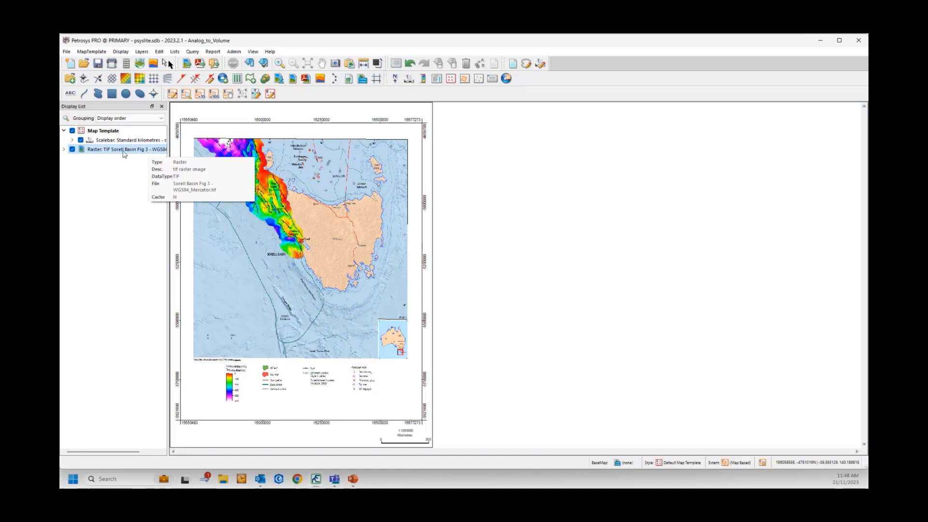
pyautogui.rightClick(125, 151)
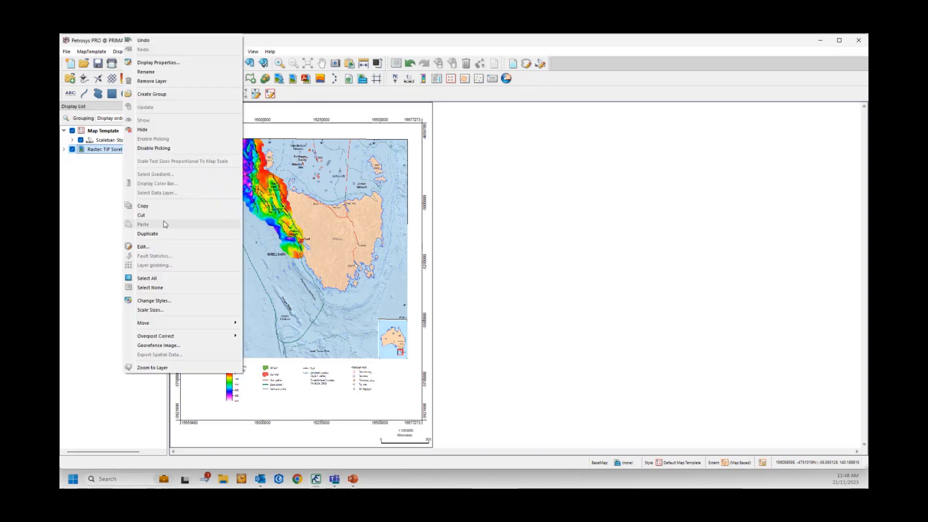
pyautogui.click(165, 248)
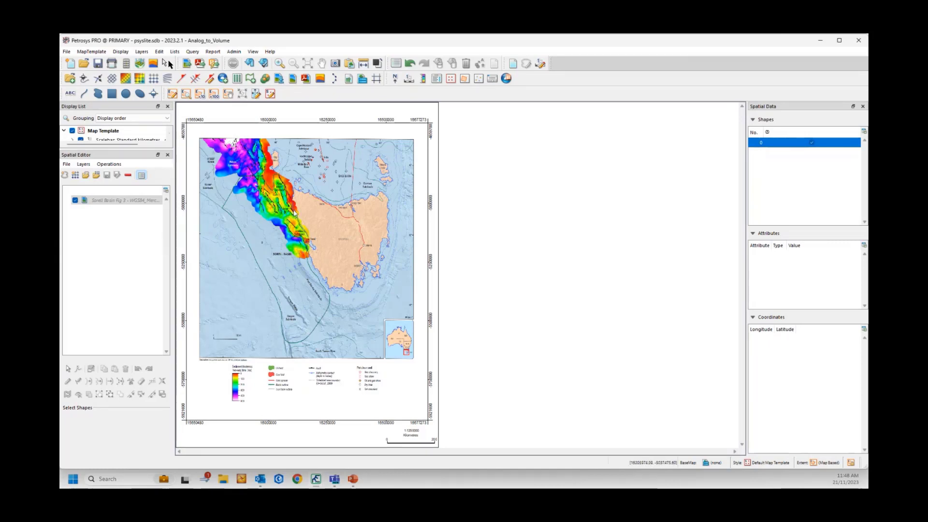
# Start a new feature class in the Spatial Editor with a full definition layer type and the Shape file format.
pyautogui.click(67, 164)
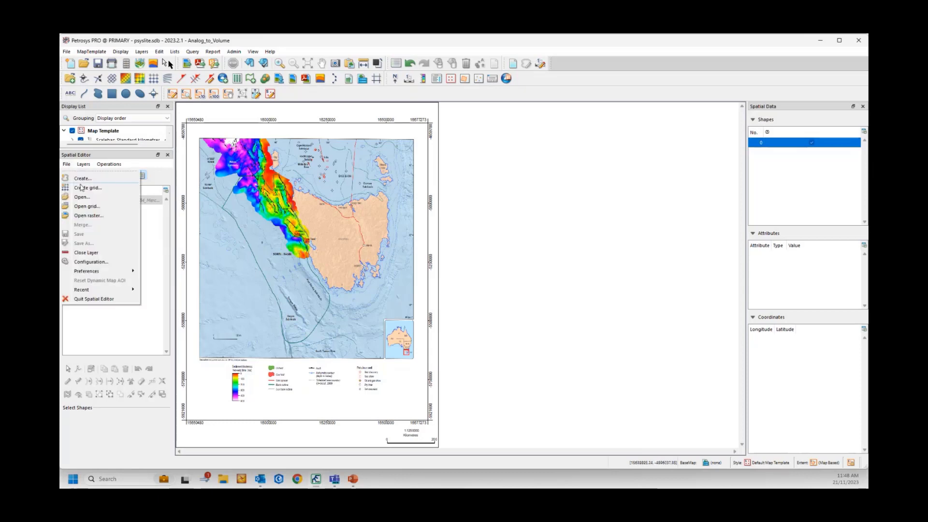
pyautogui.click(81, 179)
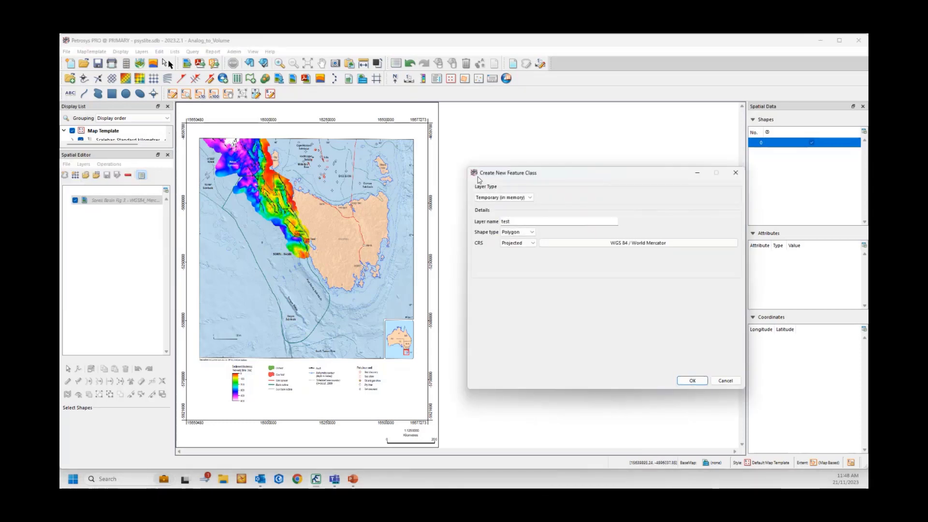
pyautogui.moveTo(513, 170); pyautogui.dragTo(454, 145)
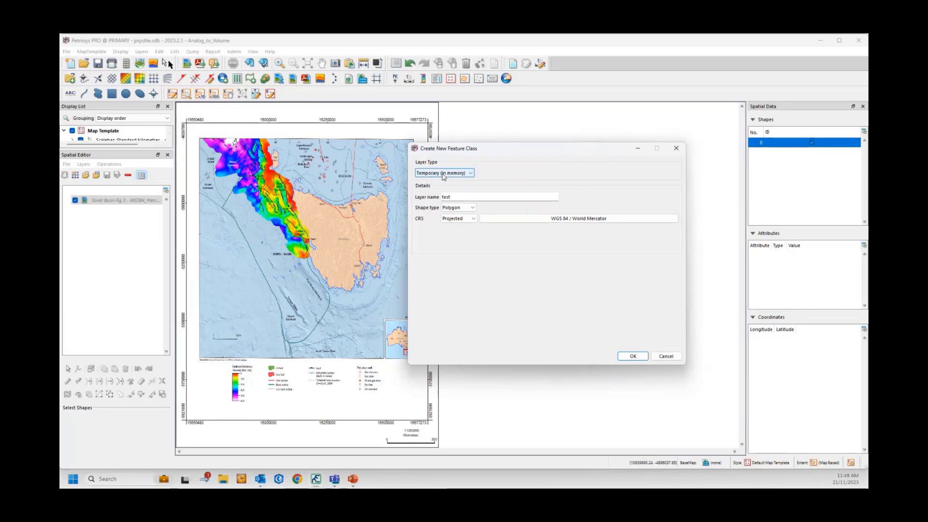
pyautogui.click(444, 173)
pyautogui.click(443, 187)
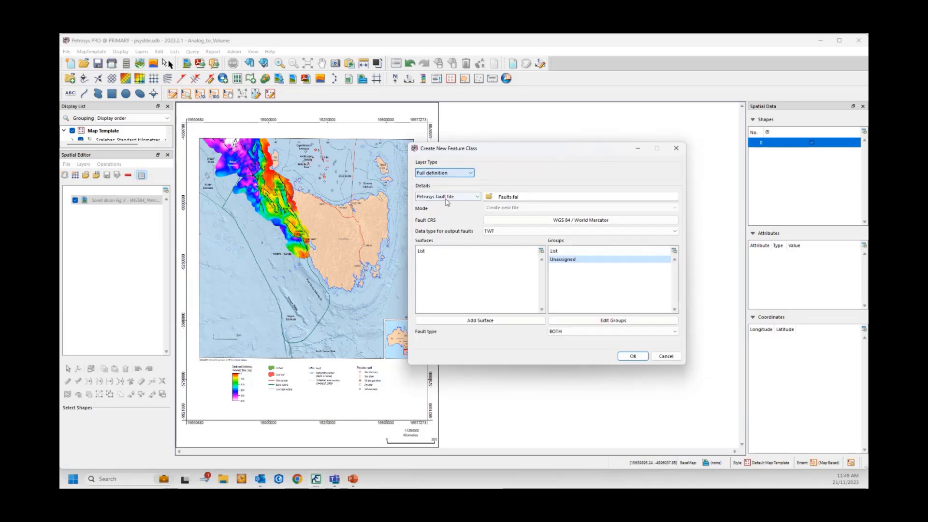
pyautogui.click(452, 196)
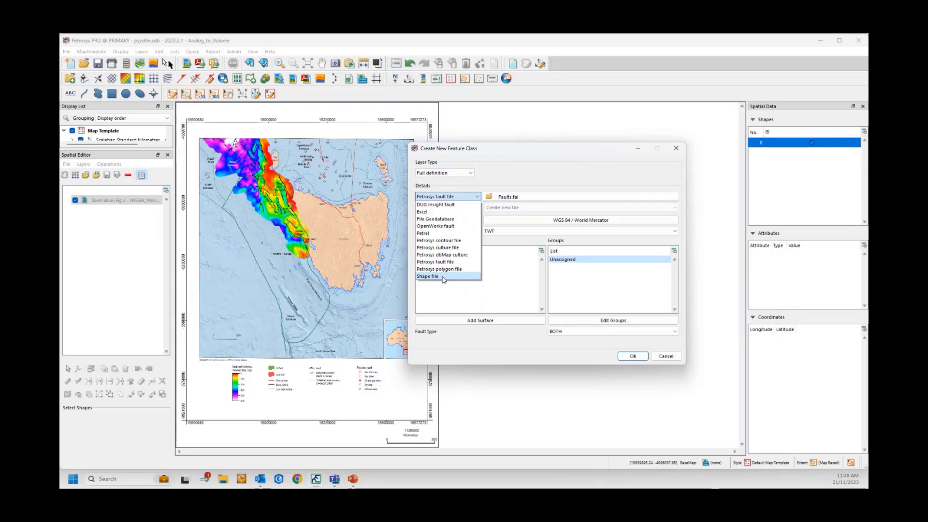
pyautogui.click(444, 277)
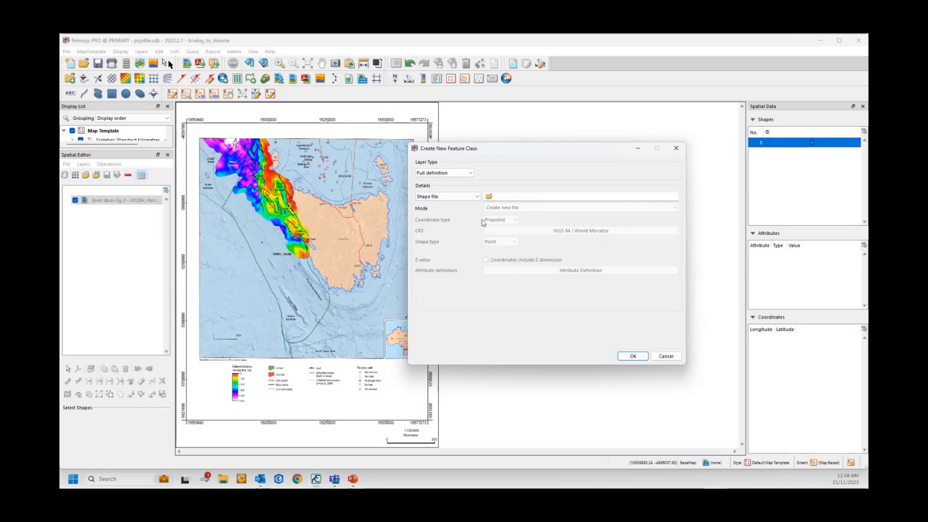
# Name the shape file Basin_Outline_Webinar, set its shape type to Polygon and create the layer.
pyautogui.click(512, 198)
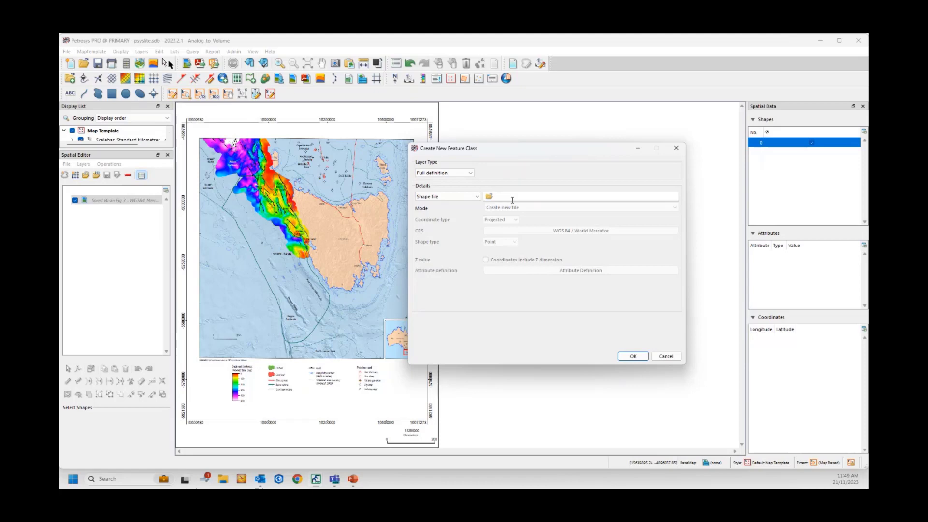
pyautogui.write('Basin_')
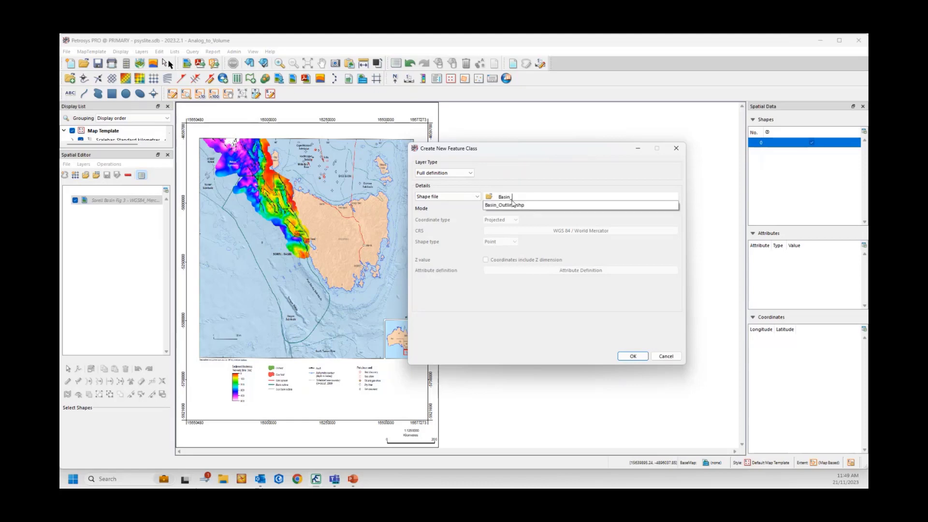
pyautogui.write('Outline_')
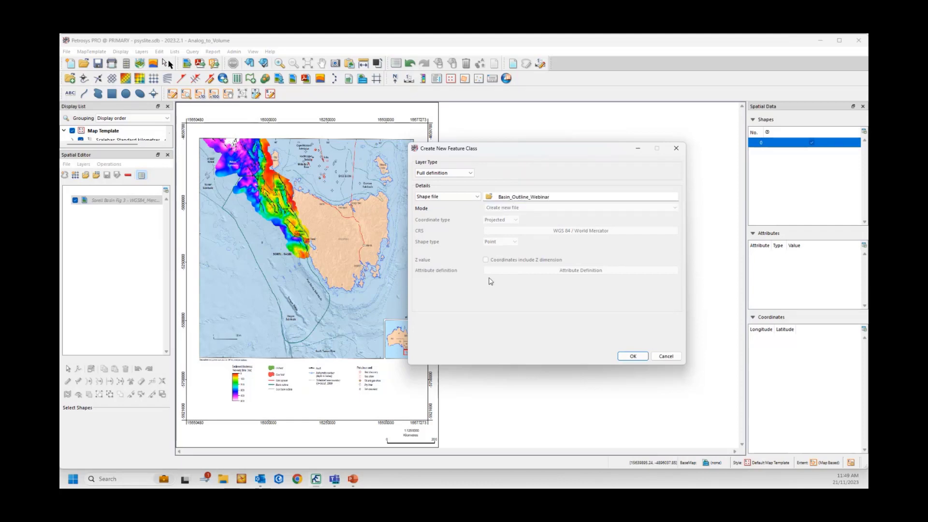
pyautogui.write('Webinar')
pyautogui.press('Tab')
pyautogui.click(498, 241)
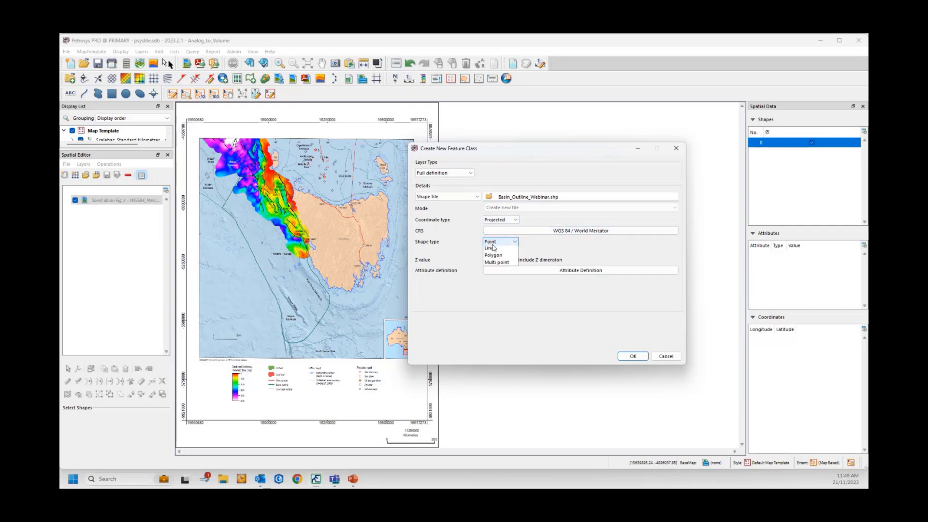
pyautogui.click(493, 255)
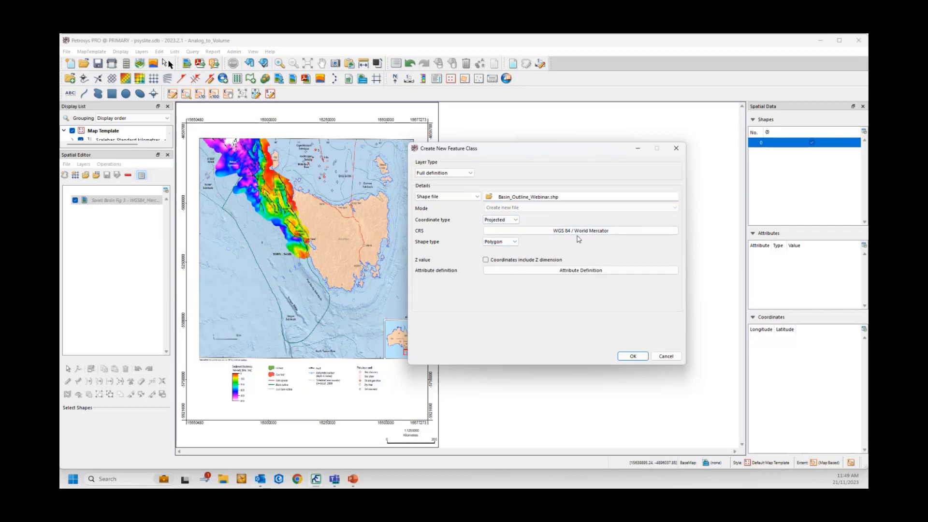
pyautogui.click(633, 356)
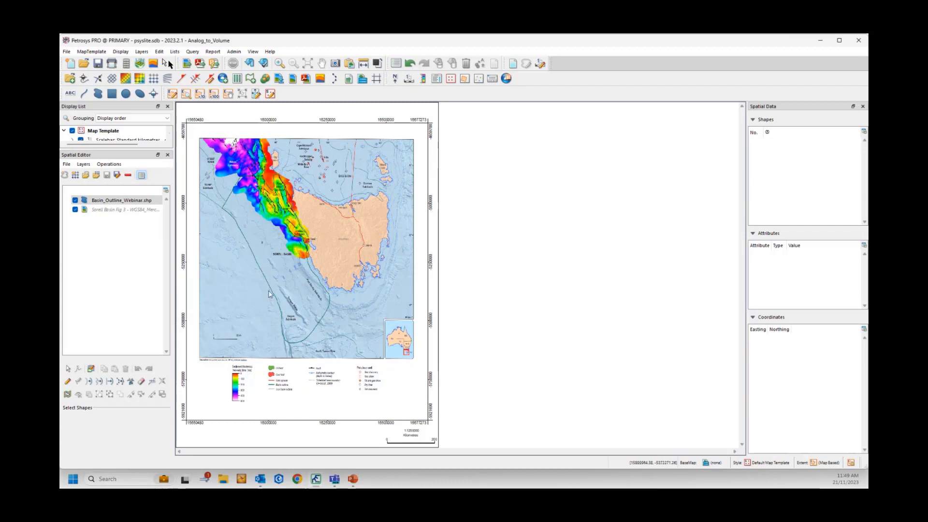
# Start interactive digitizing with the raster tracker enabled and sample the dark green basin outline on the map as its tracking color.
pyautogui.scroll(3, 267, 298)
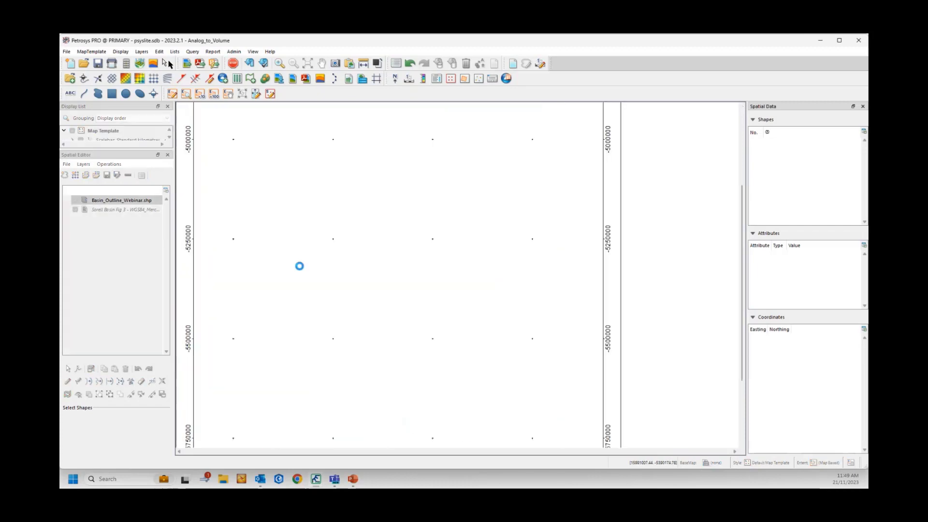
pyautogui.scroll(4, 389, 249)
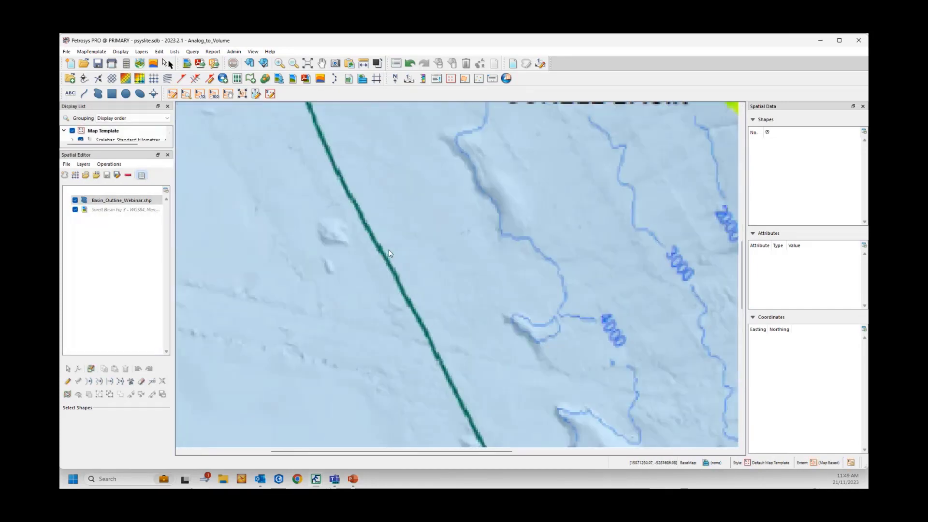
pyautogui.scroll(1, 389, 251)
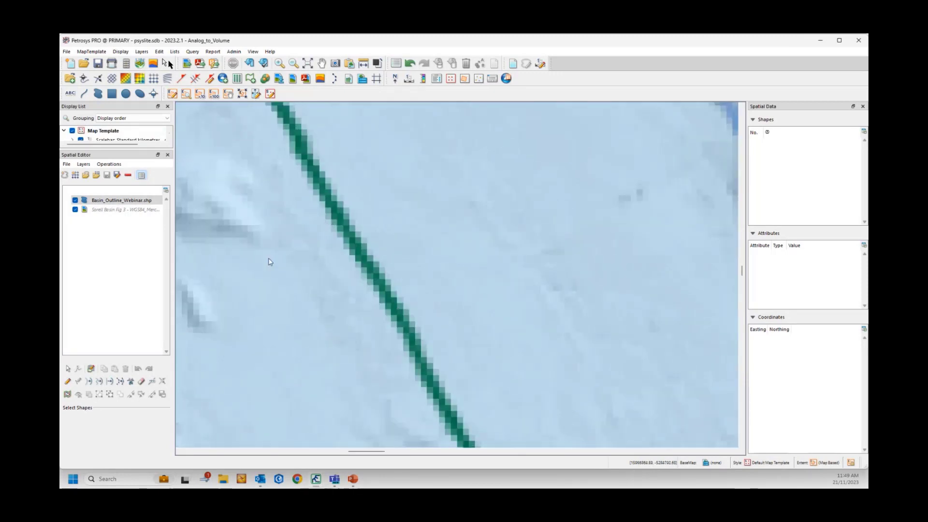
pyautogui.click(67, 381)
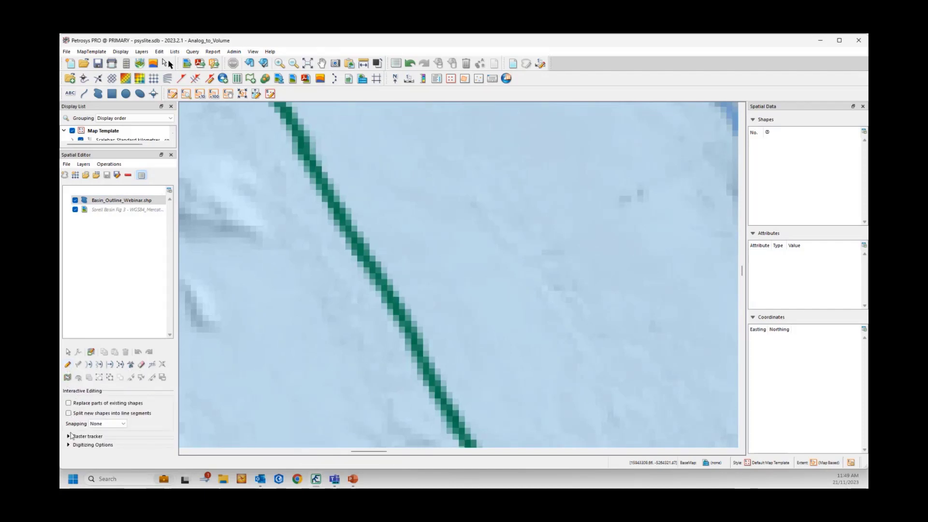
pyautogui.click(69, 437)
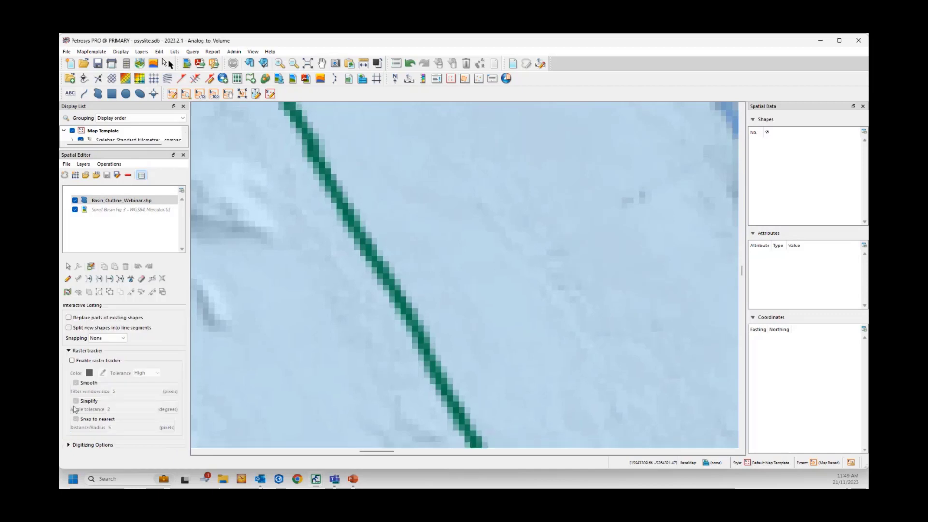
pyautogui.click(72, 361)
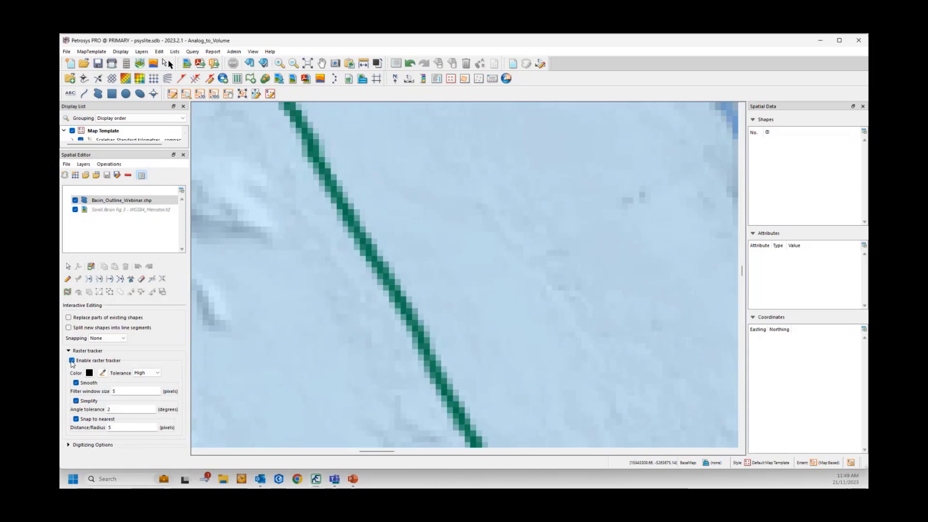
pyautogui.click(101, 377)
pyautogui.click(359, 243)
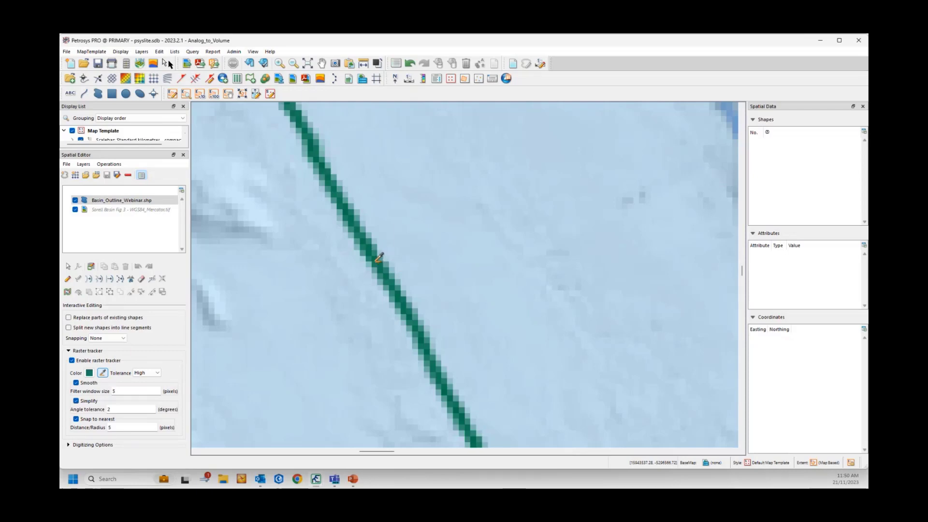
pyautogui.click(375, 261)
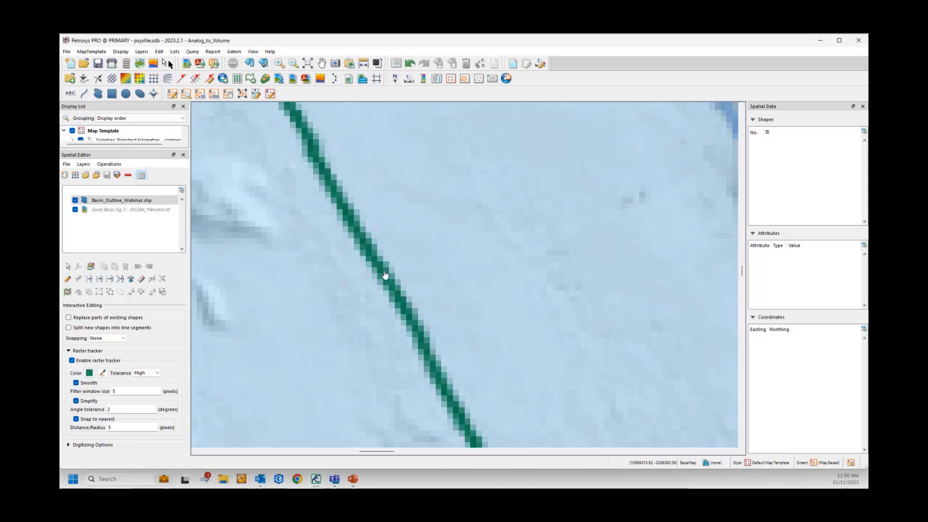
# Trace the green Sorell Basin outline all the way around with the raster tracker and close it at its starting point as a polygon.
pyautogui.scroll(-5, 385, 274)
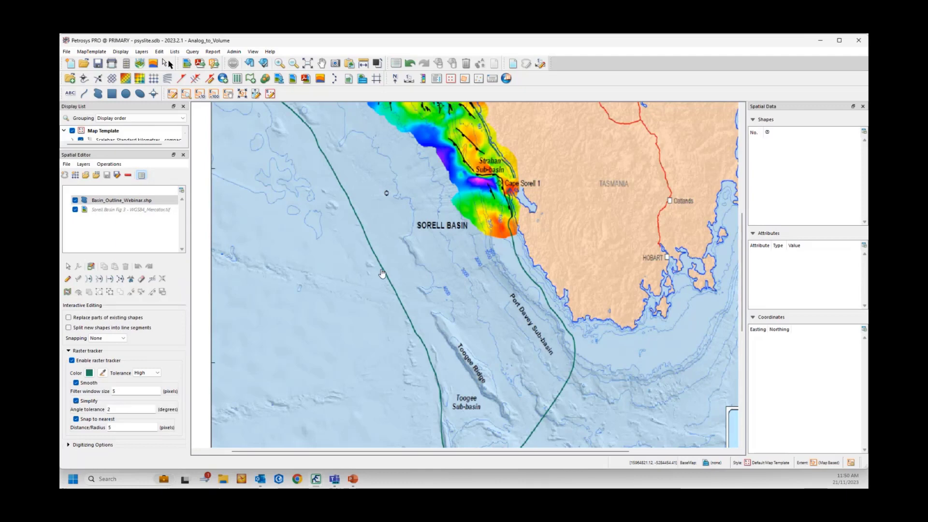
pyautogui.click(382, 270)
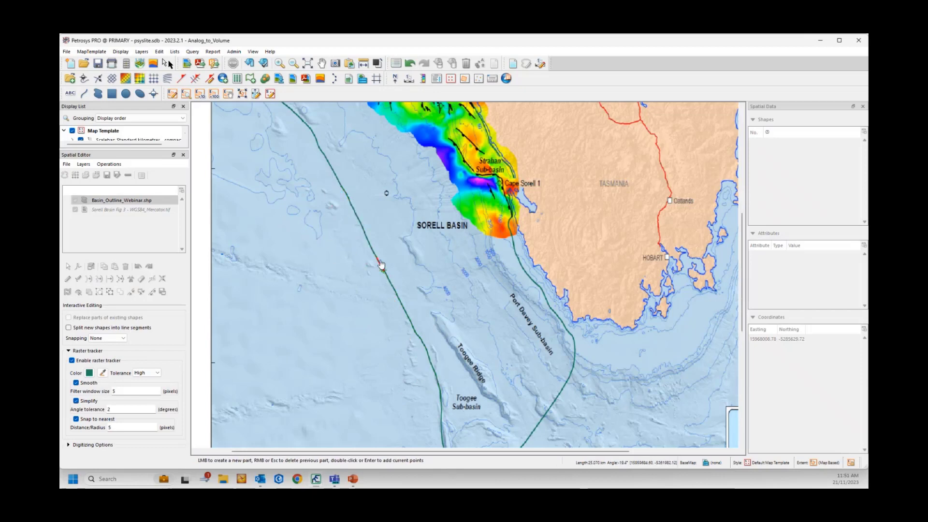
pyautogui.scroll(-3, 300, 278)
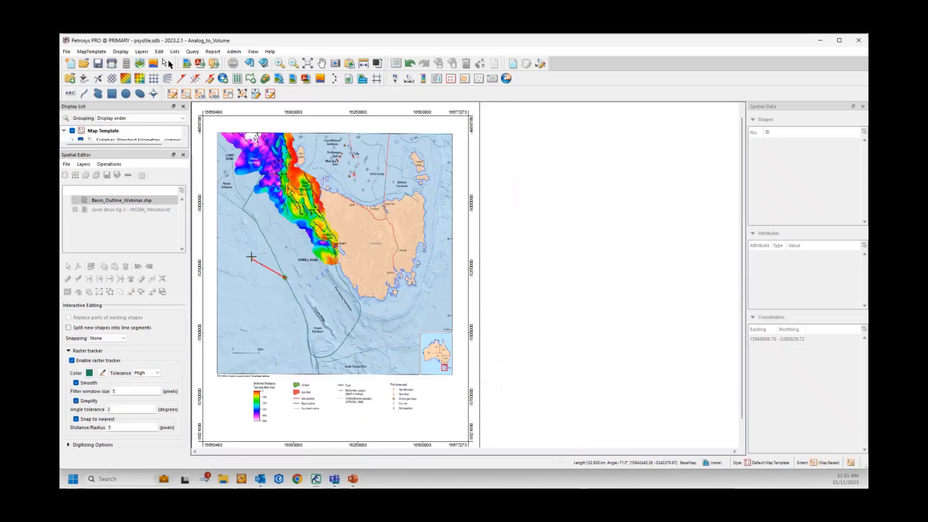
pyautogui.click(256, 225)
pyautogui.click(257, 183)
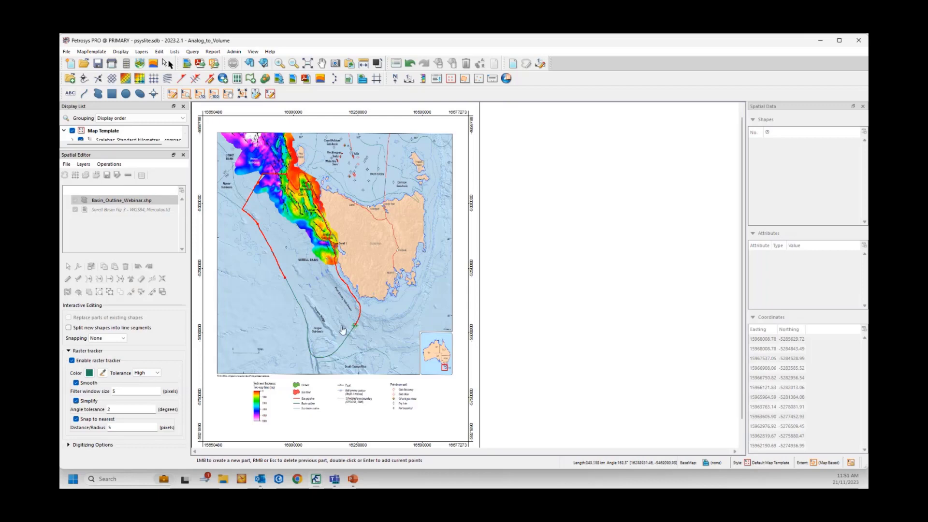
pyautogui.scroll(2, 294, 308)
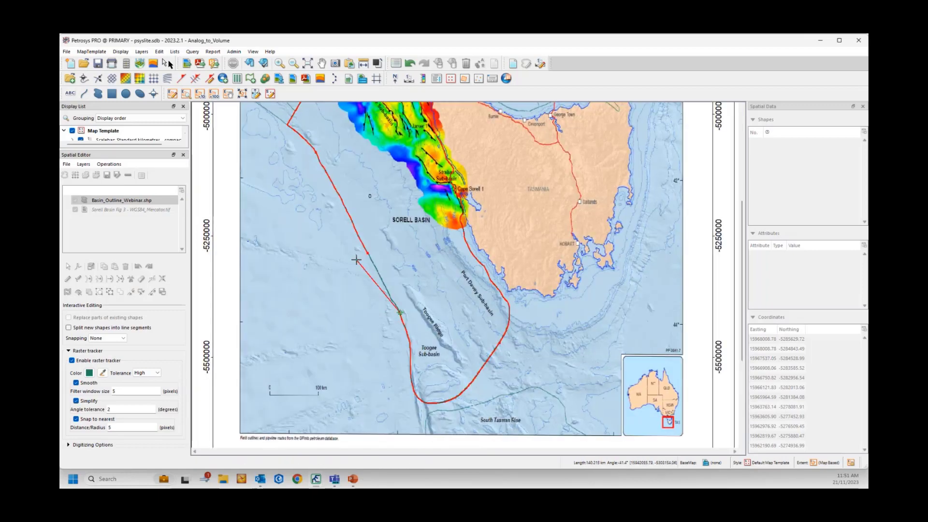
pyautogui.scroll(2, 356, 259)
pyautogui.scroll(2, 357, 260)
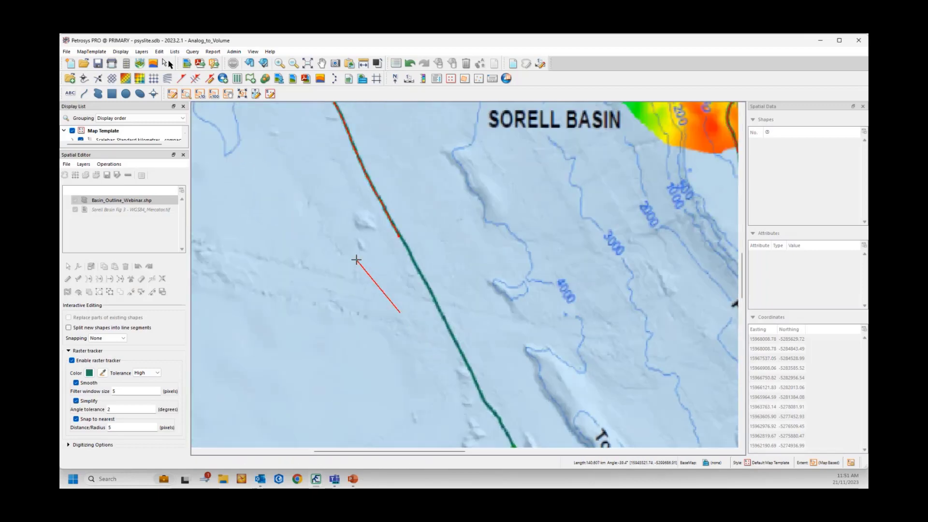
pyautogui.doubleClick(399, 240)
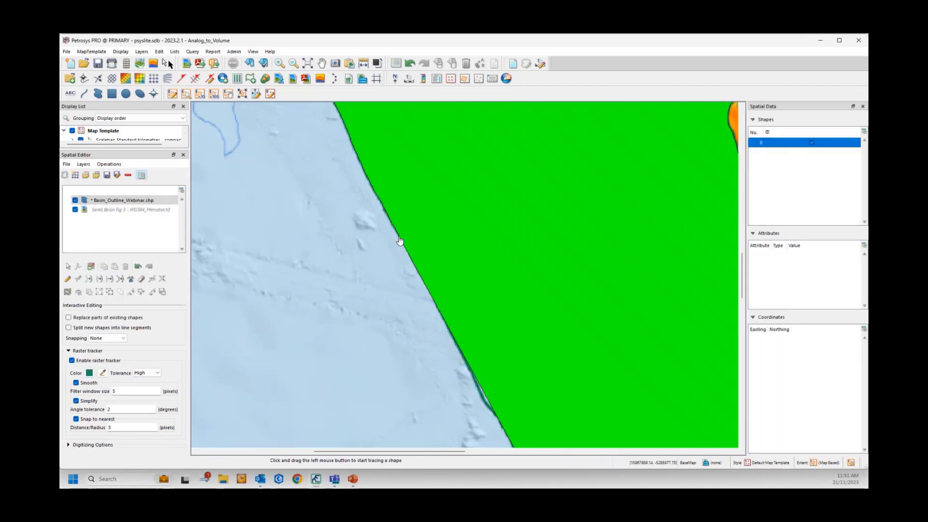
pyautogui.scroll(-6, 359, 272)
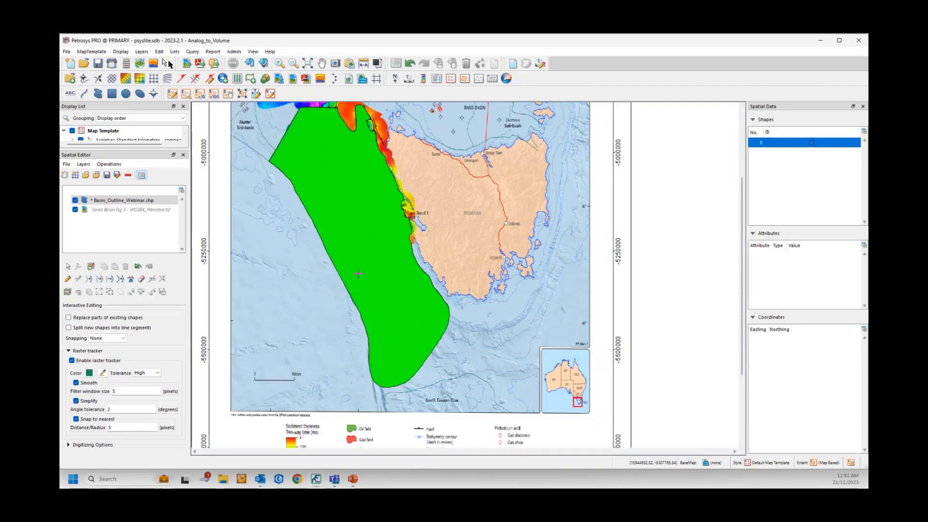
# Select the digitized basin polygon, save the Basin_Outline_Webinar layer and hide it on the map.
pyautogui.scroll(-3, 358, 273)
pyautogui.scroll(5, 339, 227)
pyautogui.scroll(-5, 295, 226)
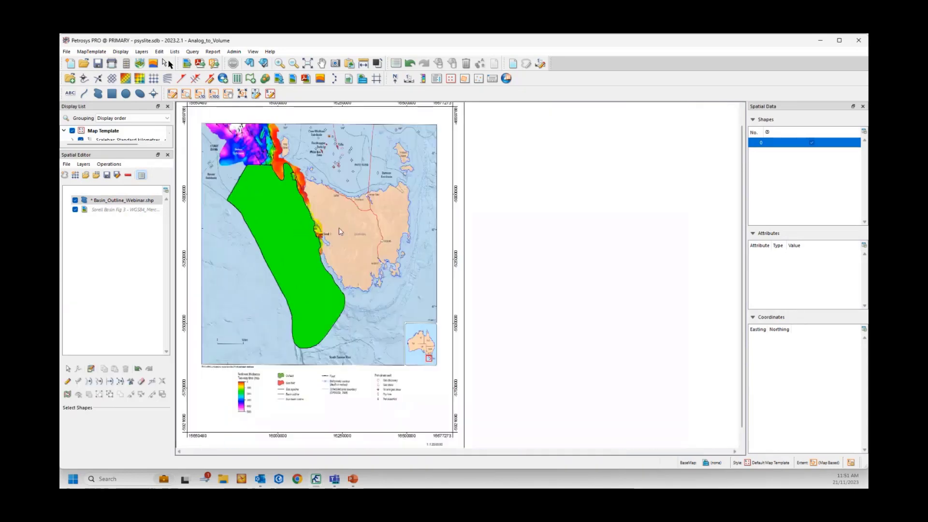
pyautogui.click(282, 226)
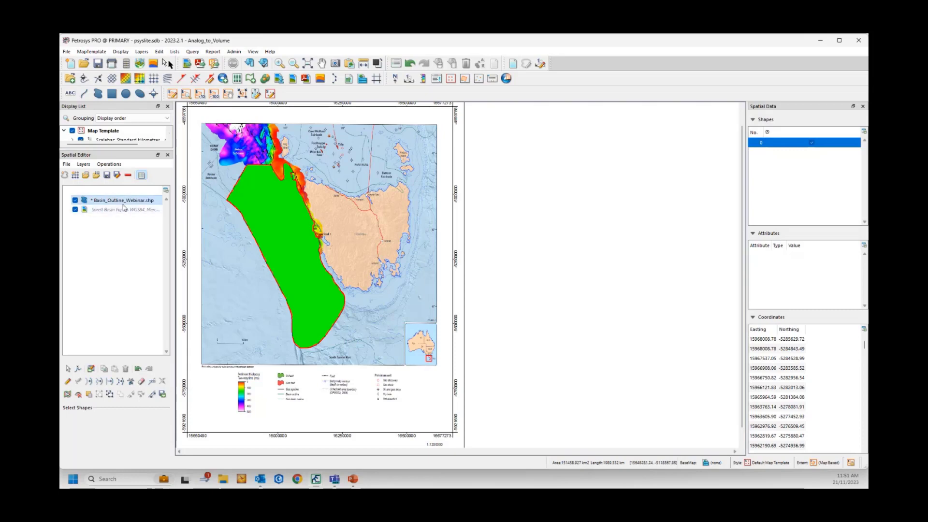
pyautogui.click(106, 175)
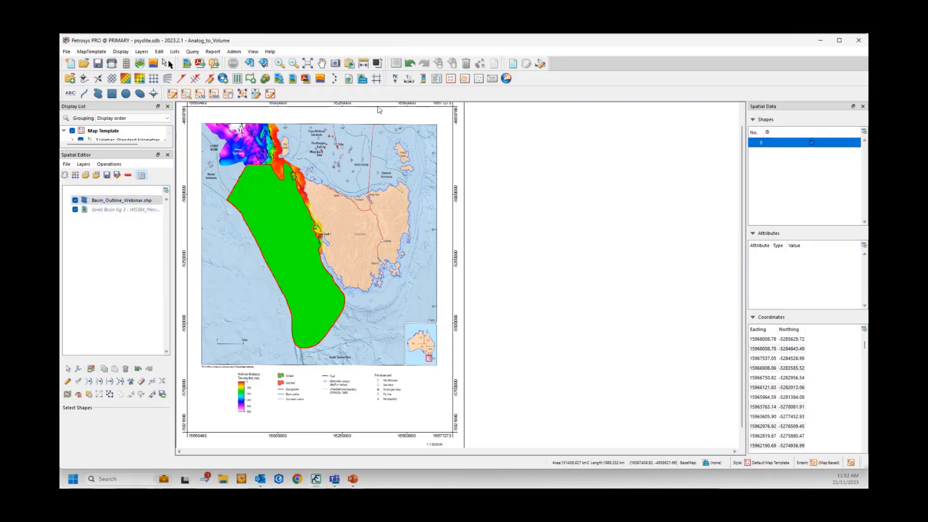
pyautogui.click(75, 201)
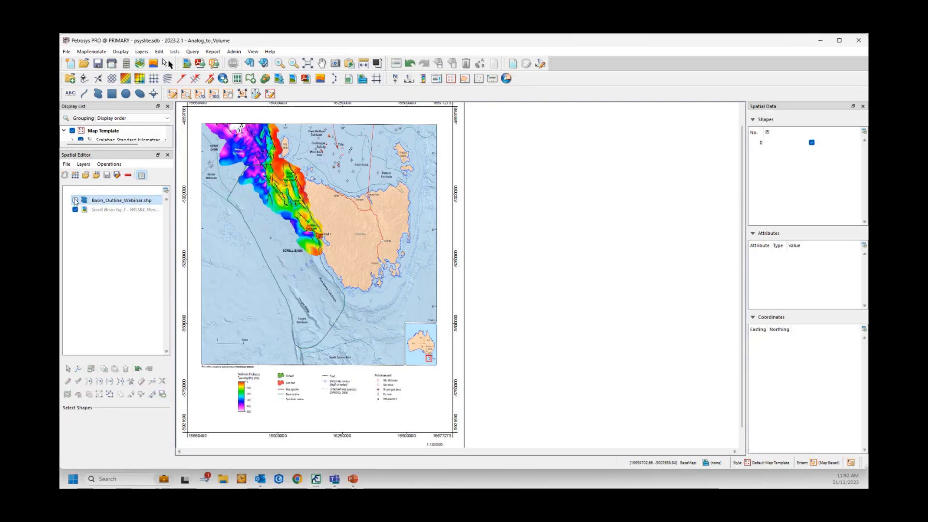
# Create a new full-definition shape file layer named Gas_Pipelines_Webinar.shp with the shape type Line.
pyautogui.click(67, 165)
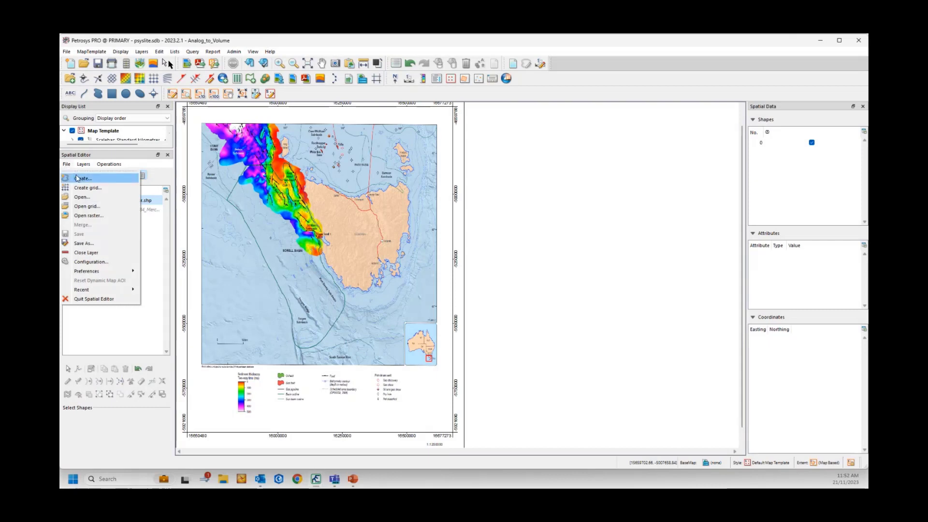
pyautogui.click(82, 179)
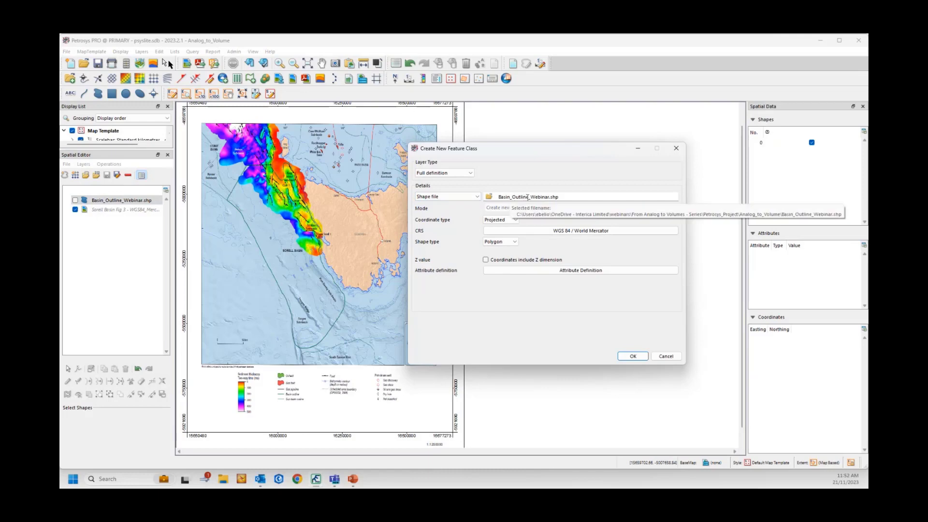
pyautogui.moveTo(529, 196); pyautogui.dragTo(483, 197)
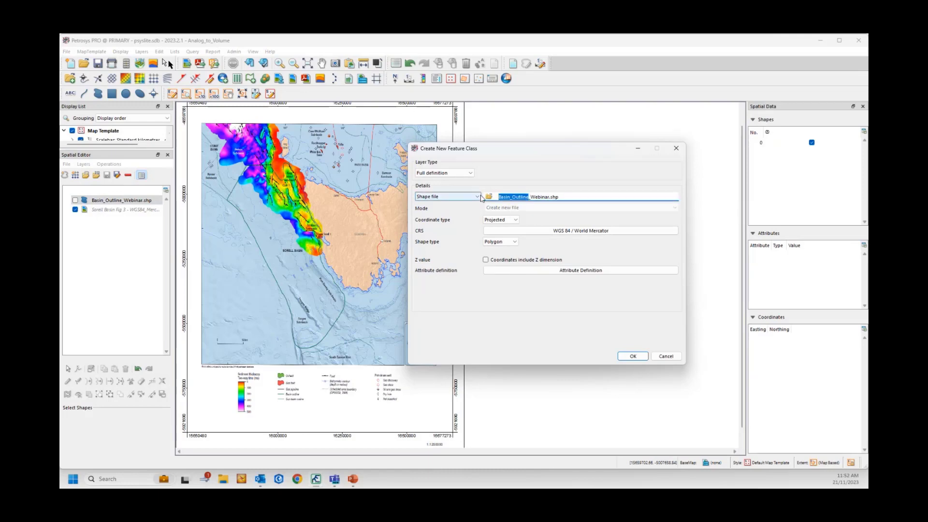
pyautogui.write('Gaa')
pyautogui.press('BackSpace')
pyautogui.write('s')
pyautogui.write('_Pipelin')
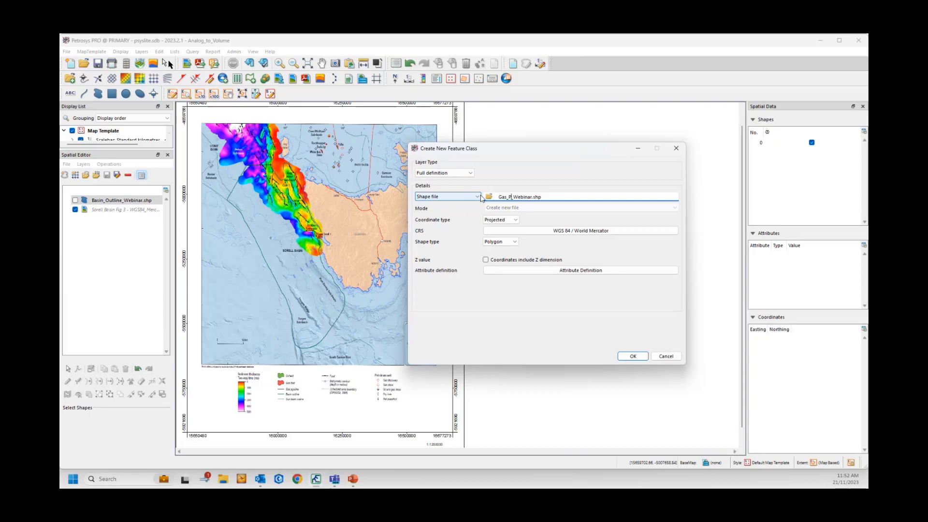
pyautogui.write('es')
pyautogui.click(500, 242)
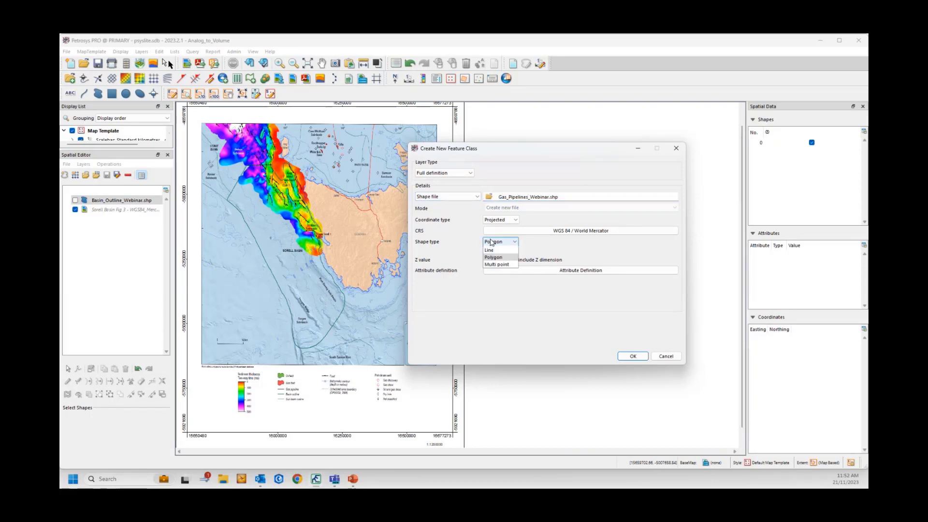
pyautogui.click(499, 257)
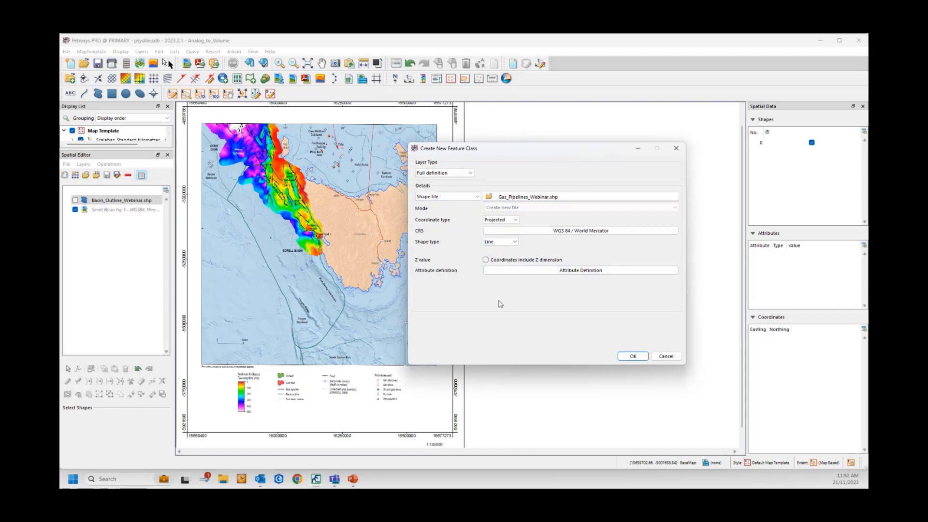
pyautogui.click(631, 356)
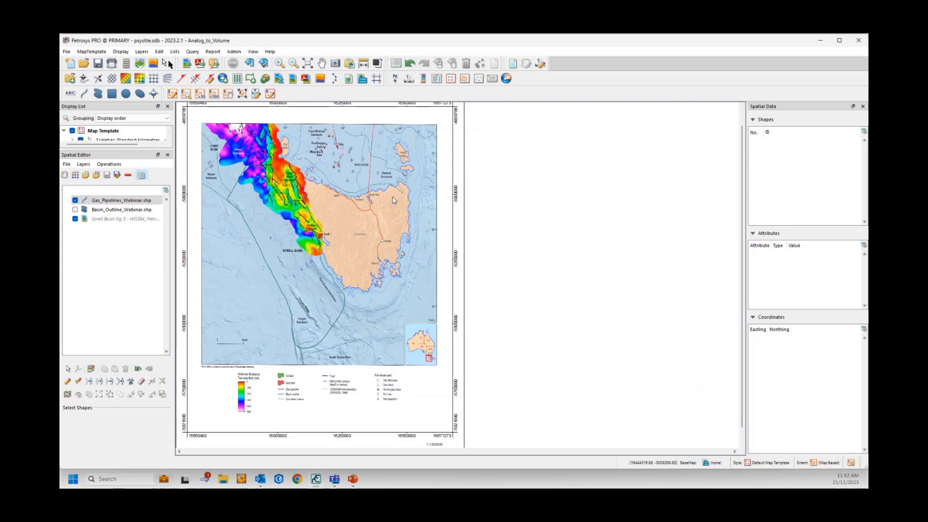
# Start interactive digitizing on the Gas_Pipelines_Webinar layer and sample the red pipeline on the map as the raster tracker's color.
pyautogui.scroll(6, 394, 200)
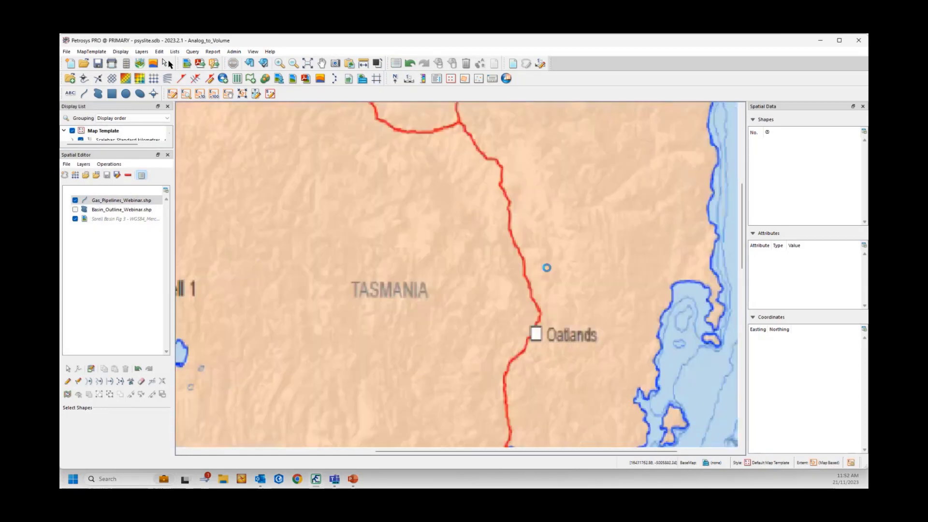
pyautogui.scroll(3, 547, 267)
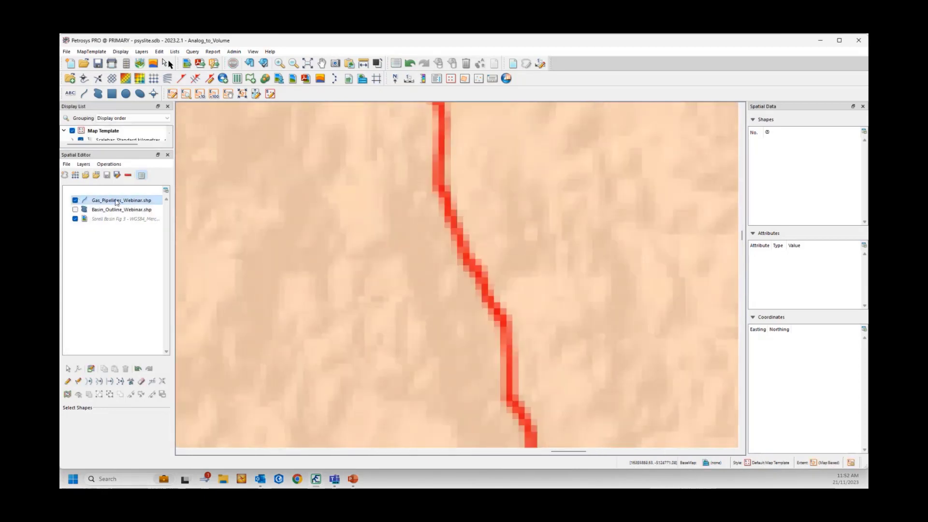
pyautogui.click(116, 202)
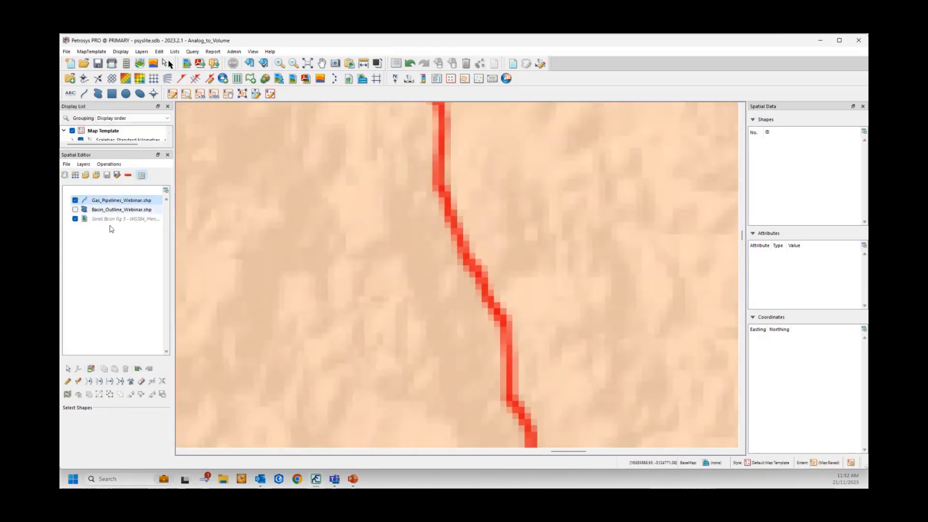
pyautogui.click(68, 384)
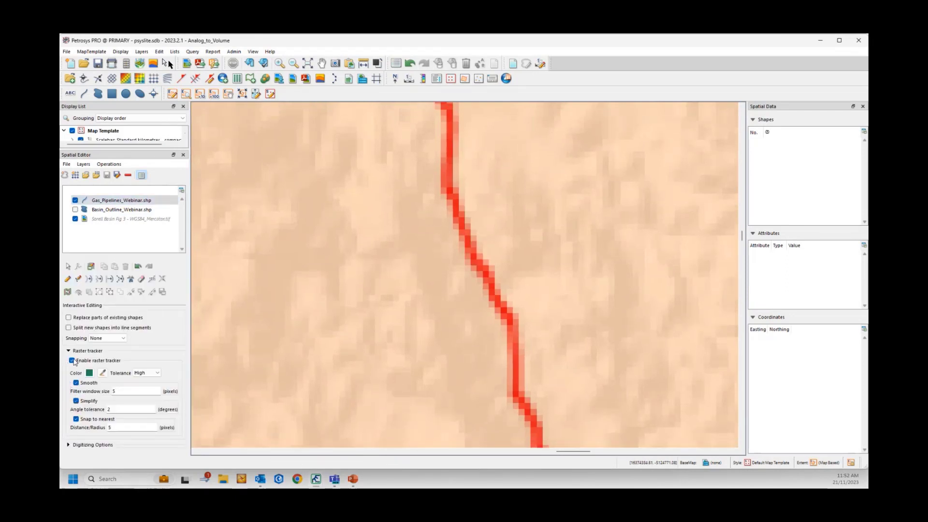
pyautogui.click(102, 373)
pyautogui.click(455, 217)
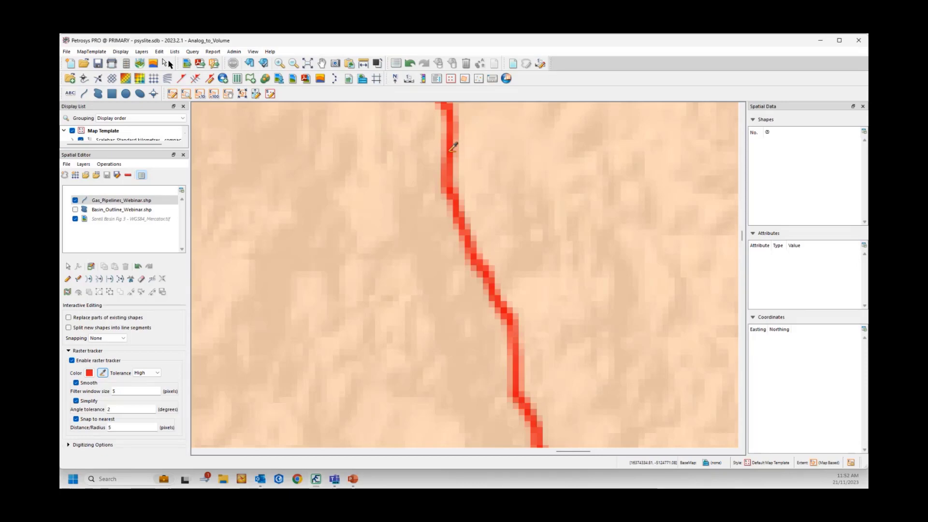
pyautogui.click(453, 147)
# Trace the onshore Tasmanian gas pipeline with the raster tracker from Hobart past Oatlands to its northwest coast end beyond Burnie.
pyautogui.scroll(-3, 435, 265)
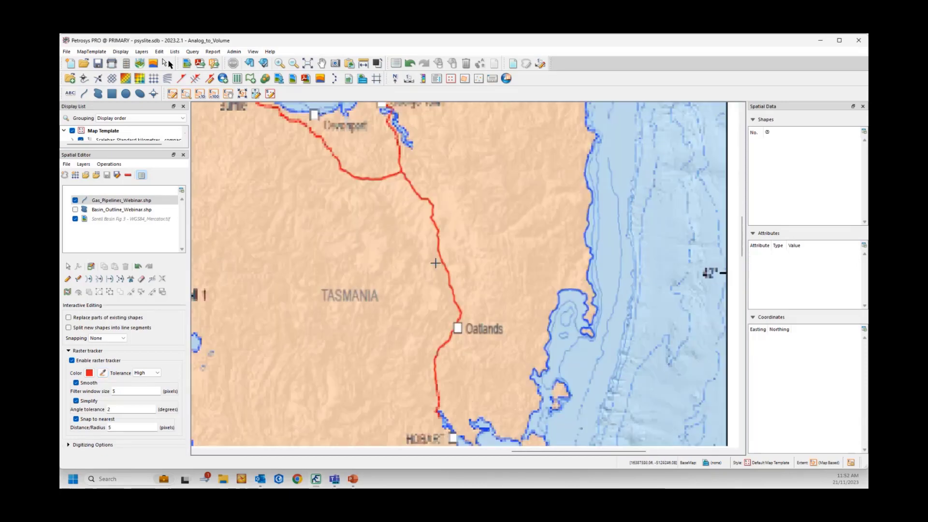
pyautogui.scroll(-2, 435, 263)
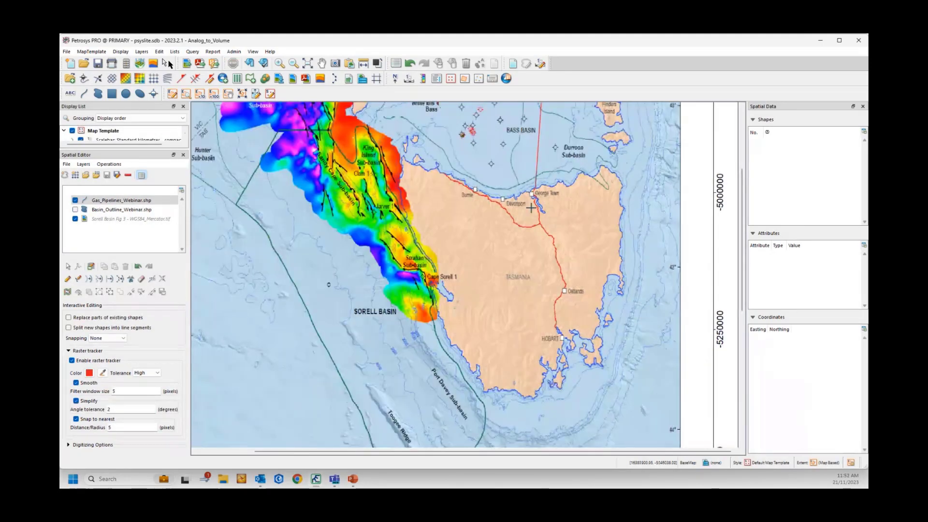
pyautogui.scroll(-2, 530, 208)
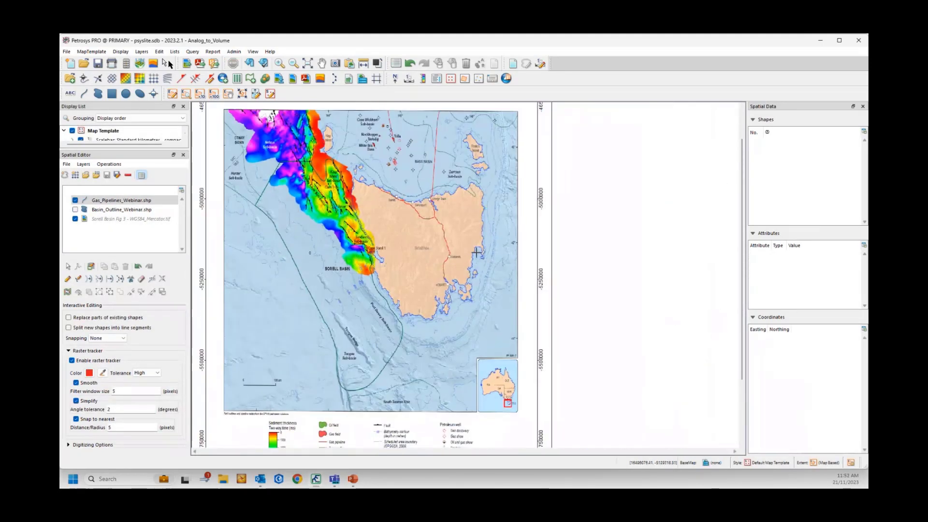
pyautogui.scroll(1, 477, 252)
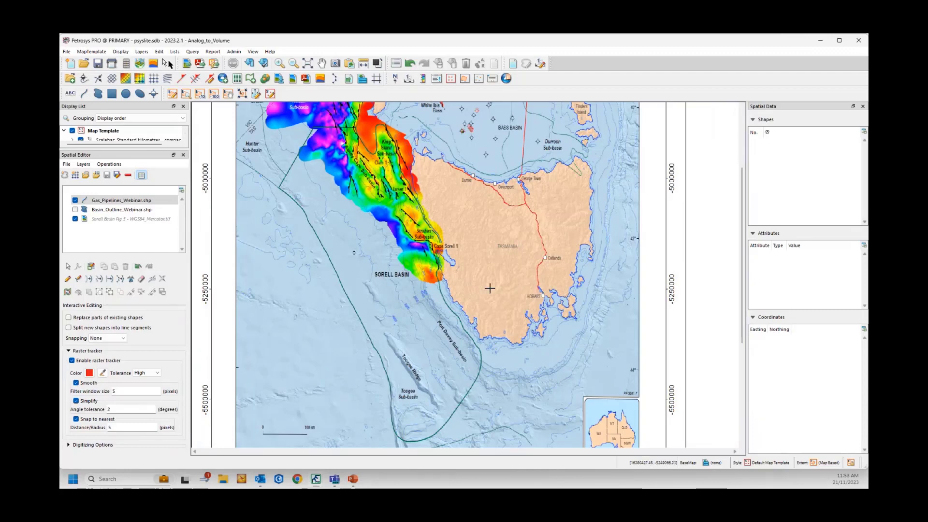
pyautogui.click(540, 292)
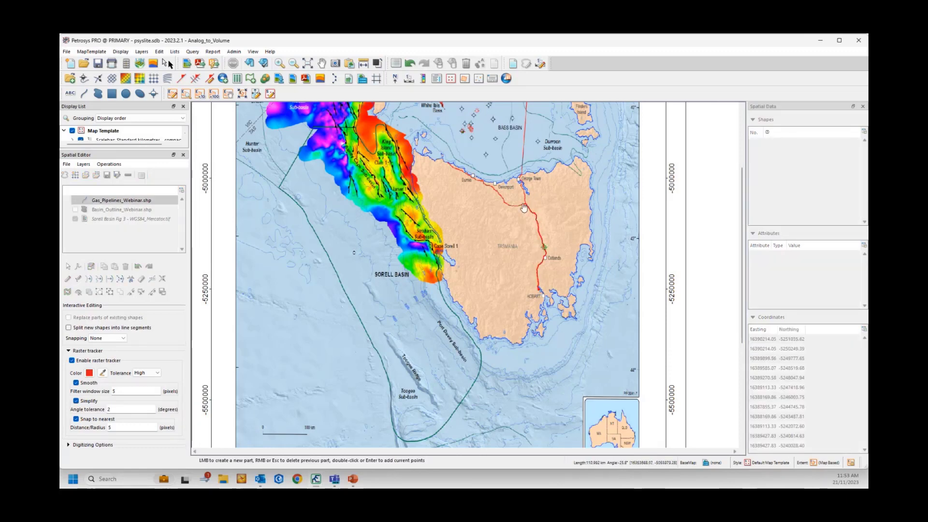
pyautogui.click(491, 186)
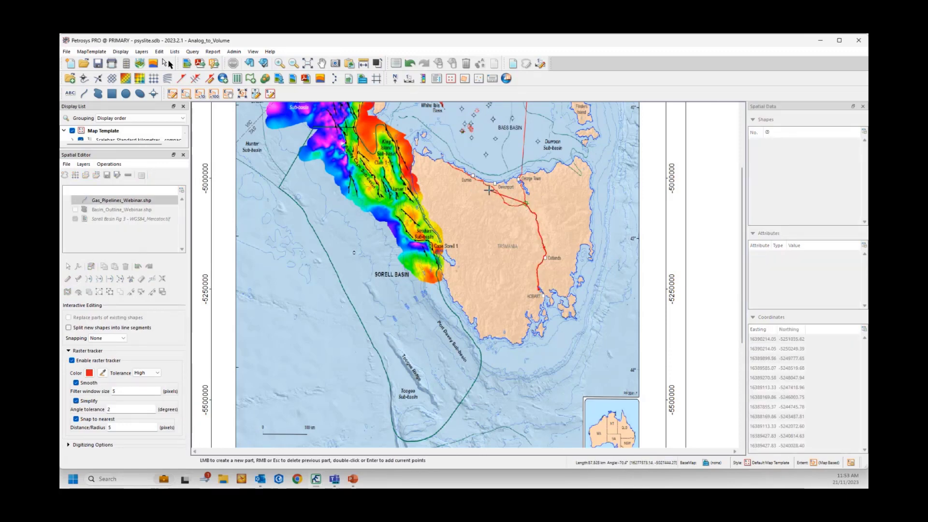
pyautogui.doubleClick(449, 167)
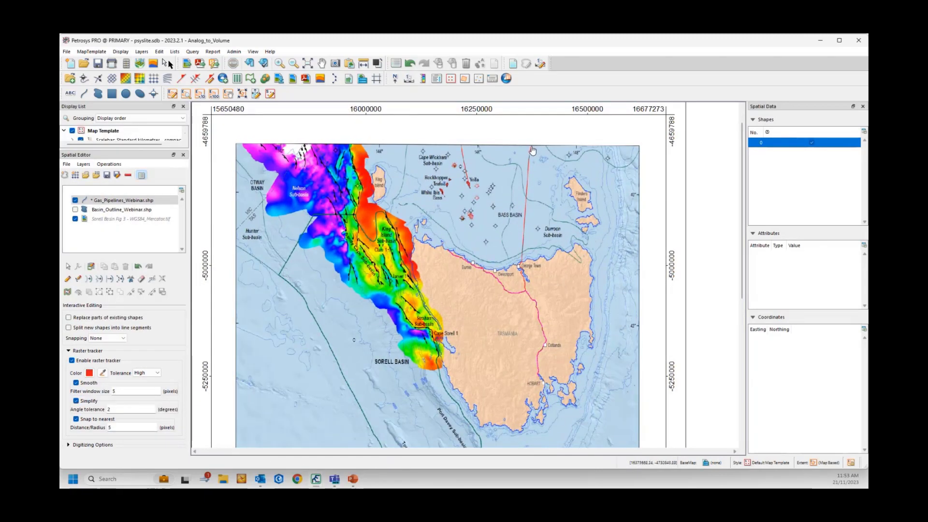
# Trace the two offshore pipelines from the map's northern edge, one to the junction south of George Town and one to Yolla.
pyautogui.click(532, 151)
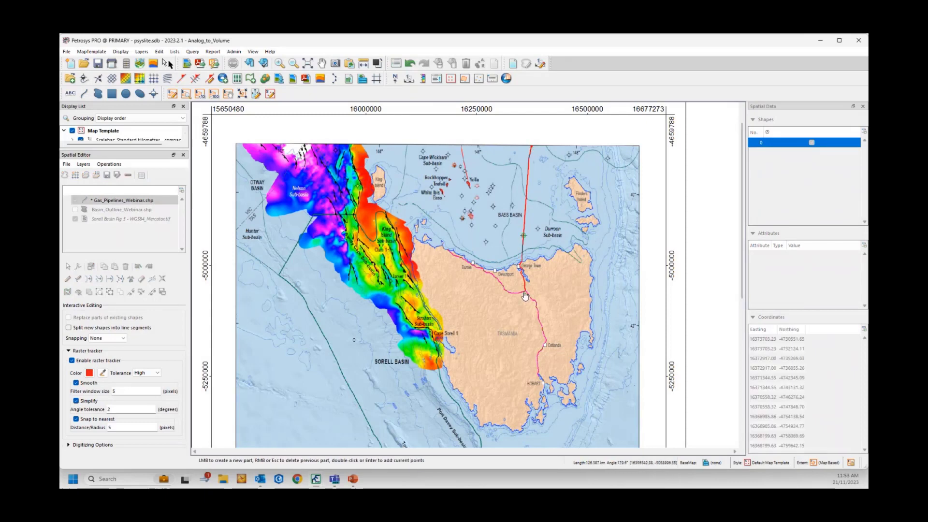
pyautogui.press('Return')
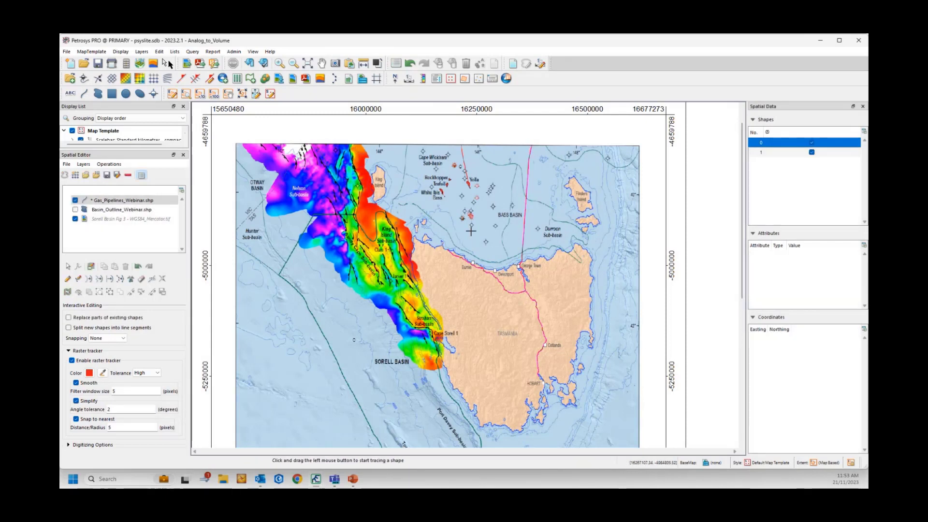
pyautogui.click(462, 151)
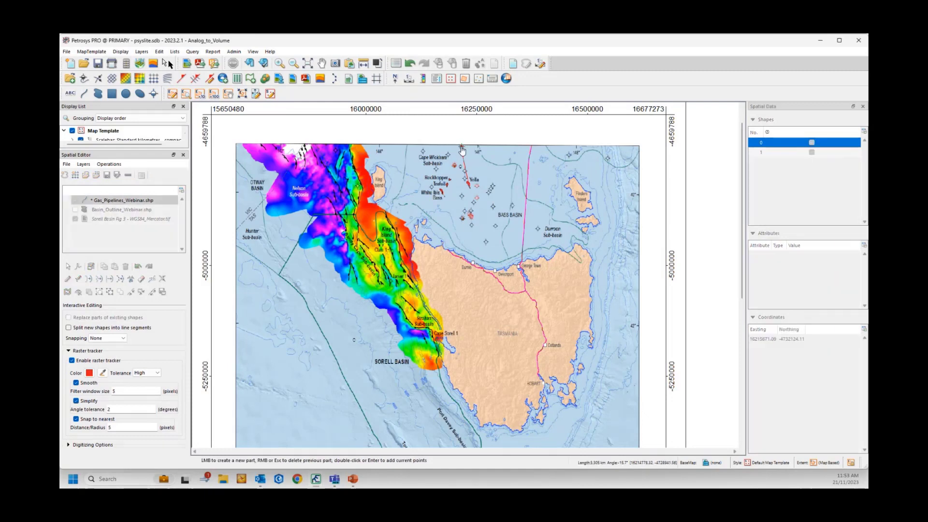
pyautogui.doubleClick(471, 189)
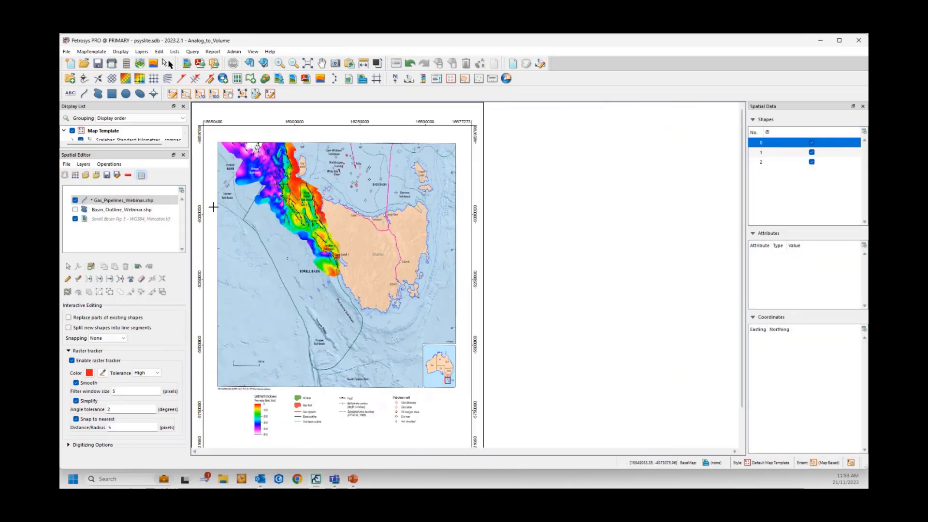
# Save the Gas_Pipelines_Webinar layer and close both it and Basin_Outline_Webinar in the Spatial Editor.
pyautogui.click(107, 176)
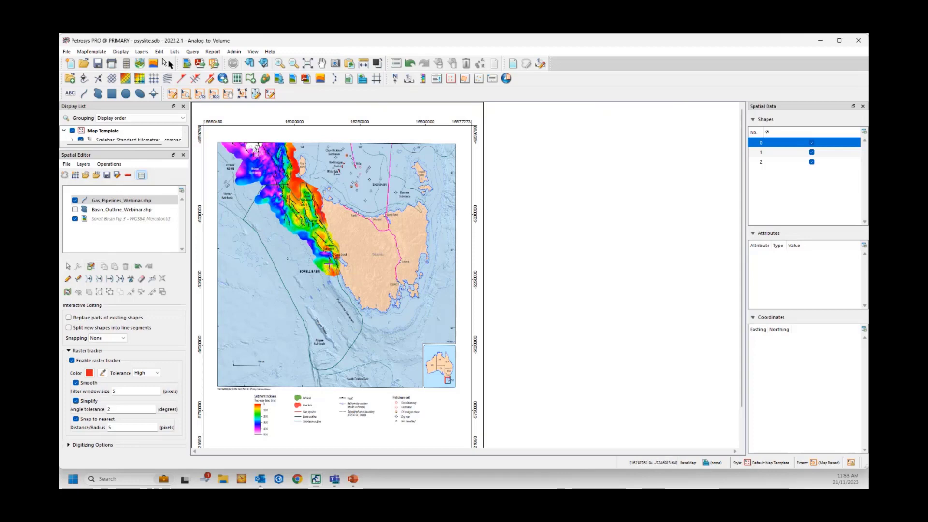
pyautogui.click(119, 208)
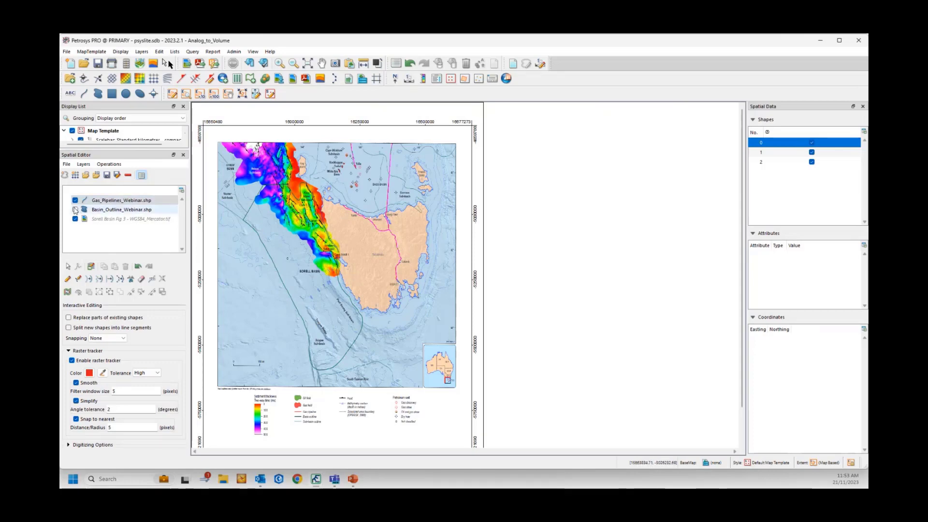
pyautogui.click(128, 175)
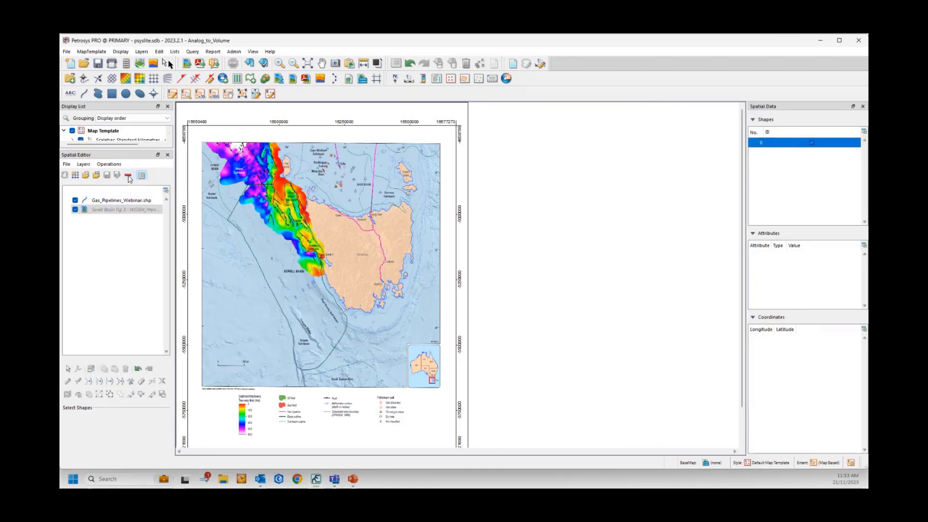
pyautogui.click(104, 201)
pyautogui.click(128, 175)
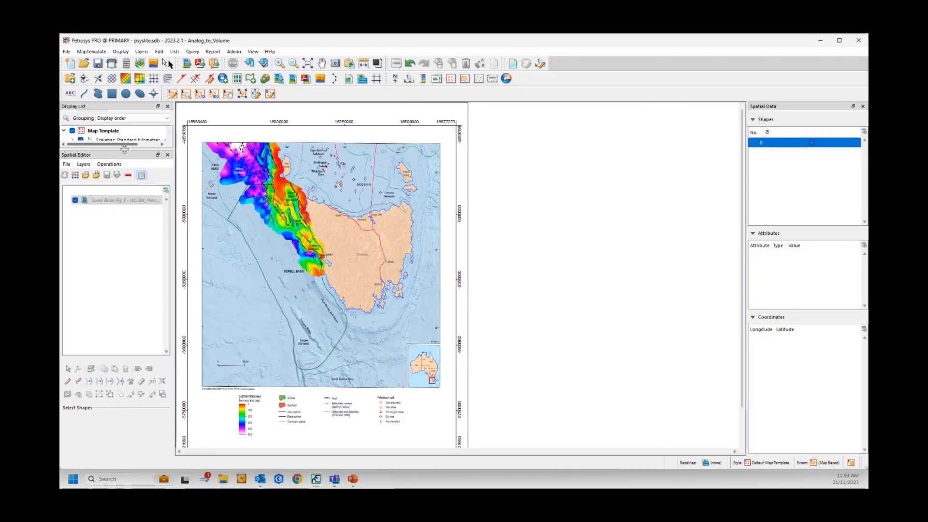
# Enlarge the display list and start a GIS display with the shape file Gas_Pipelines.shp as its data source.
pyautogui.moveTo(122, 149); pyautogui.dragTo(122, 269)
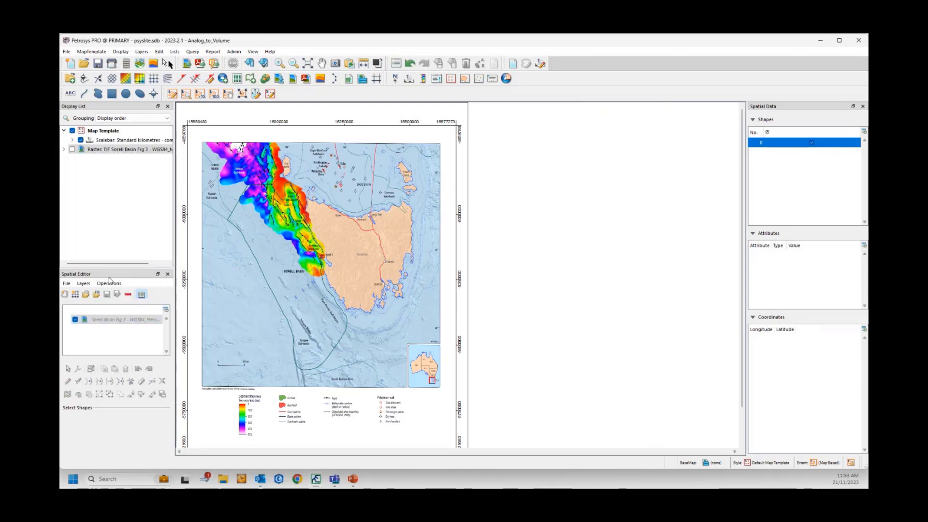
pyautogui.click(121, 52)
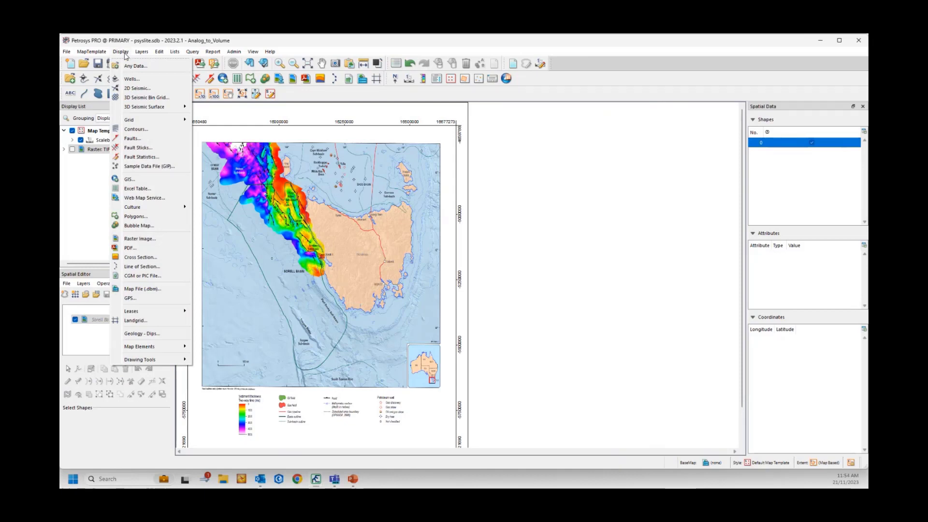
pyautogui.click(135, 186)
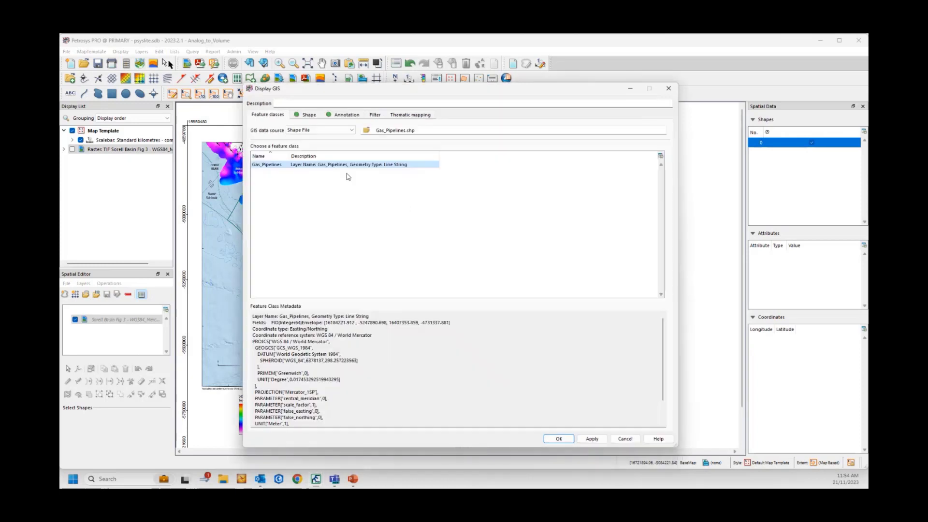
pyautogui.click(366, 131)
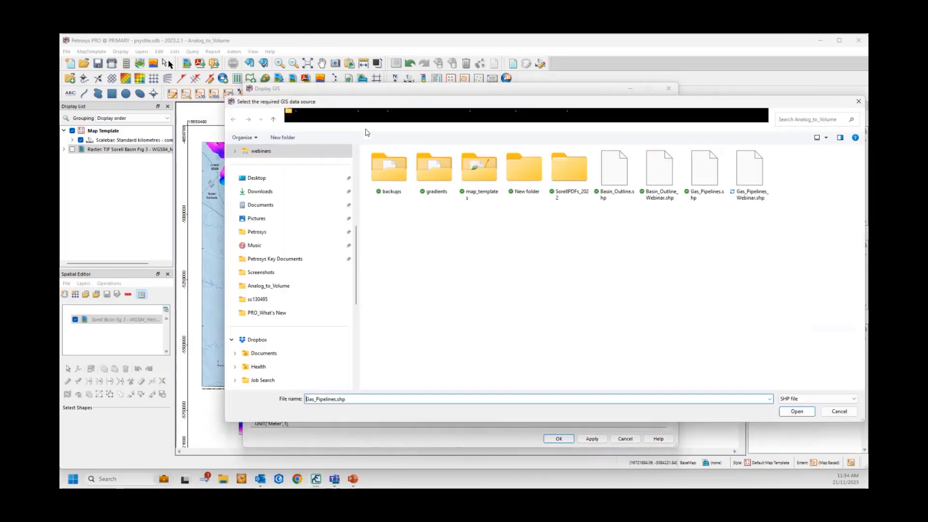
pyautogui.doubleClick(710, 177)
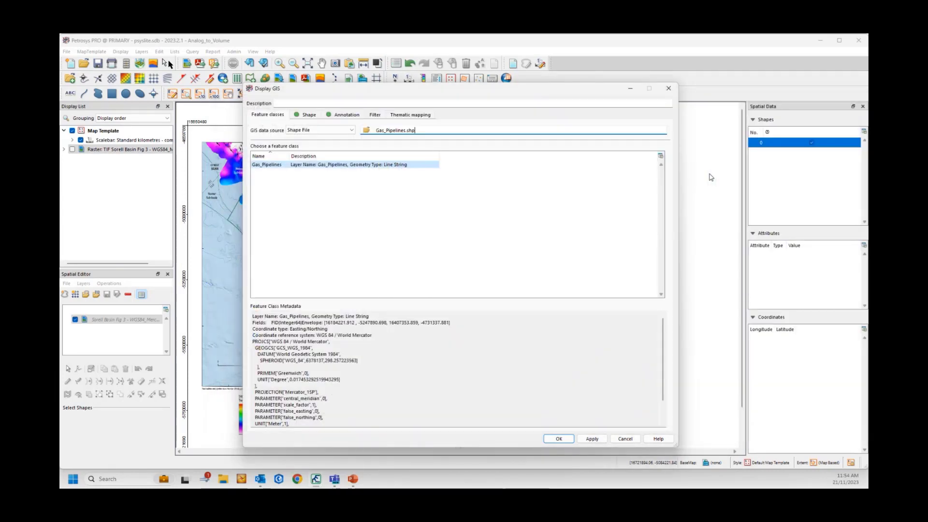
# Set the gas pipelines' line color to red and add the layer to the map.
pyautogui.click(308, 116)
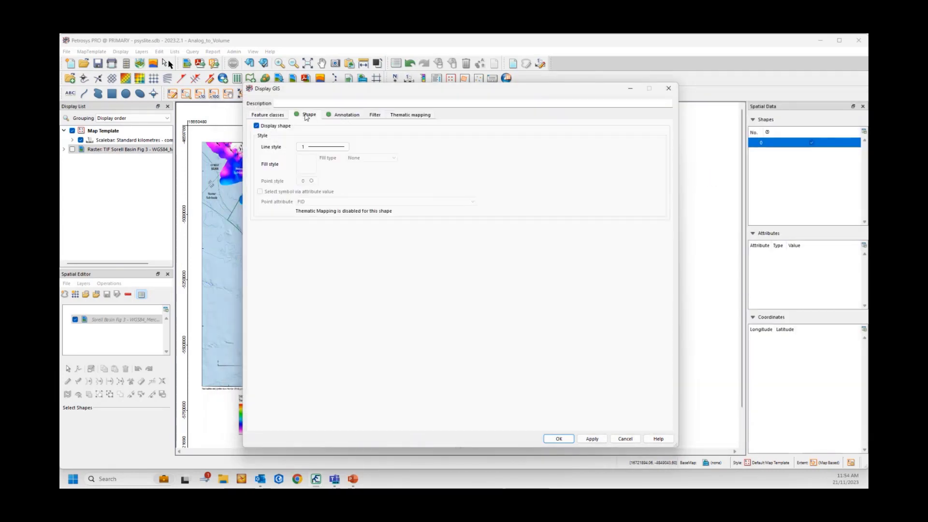
pyautogui.click(322, 146)
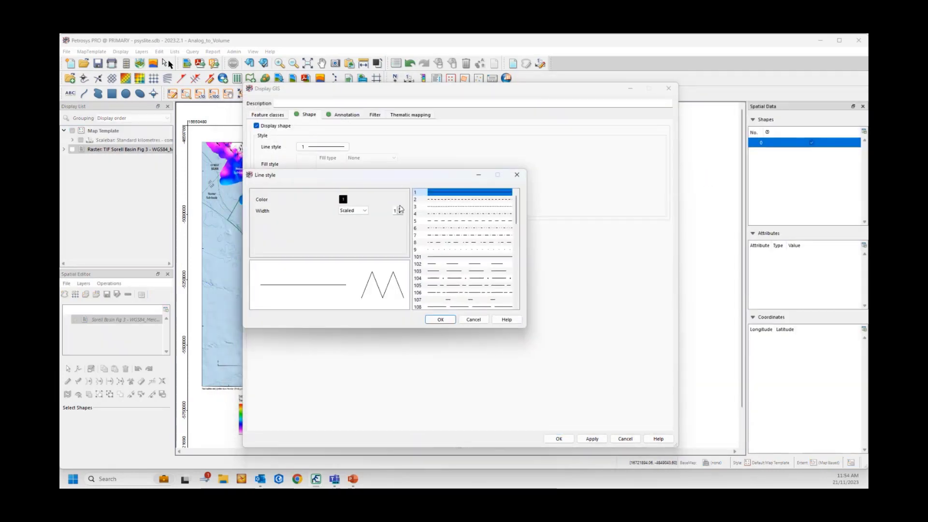
pyautogui.click(343, 199)
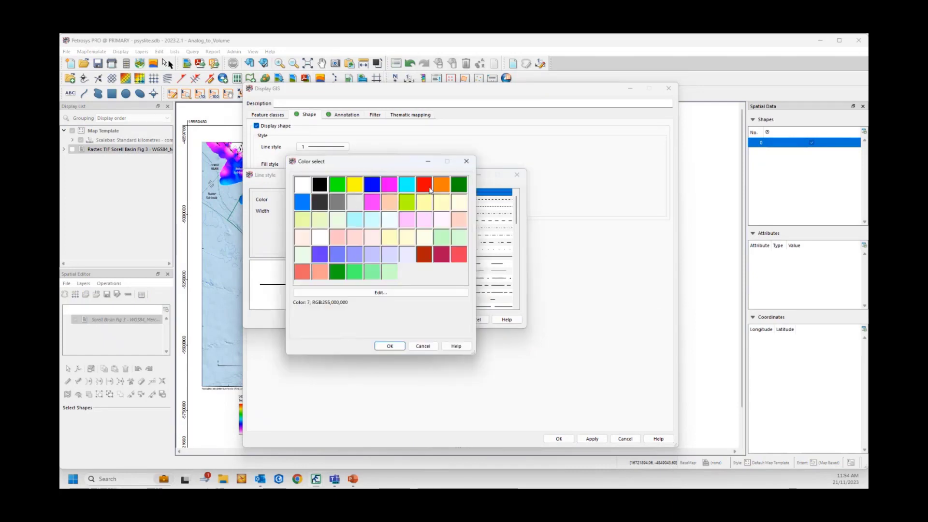
pyautogui.click(430, 190)
pyautogui.click(438, 318)
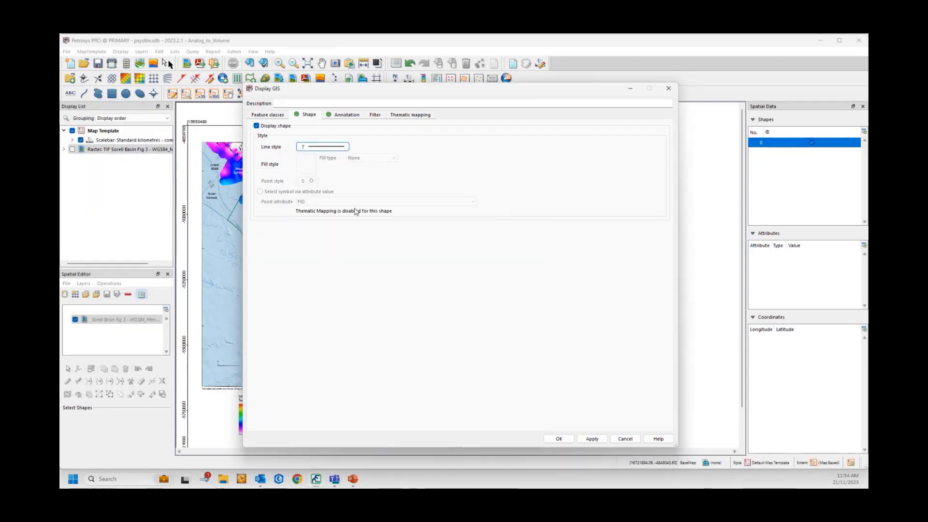
pyautogui.click(559, 439)
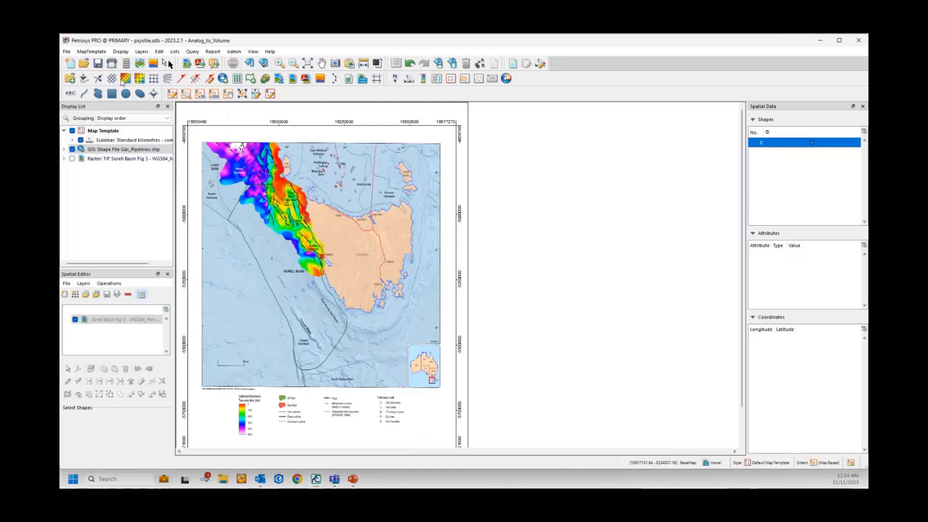
# Start another GIS display with the shape file Basin_Outline.shp as its data source.
pyautogui.click(121, 51)
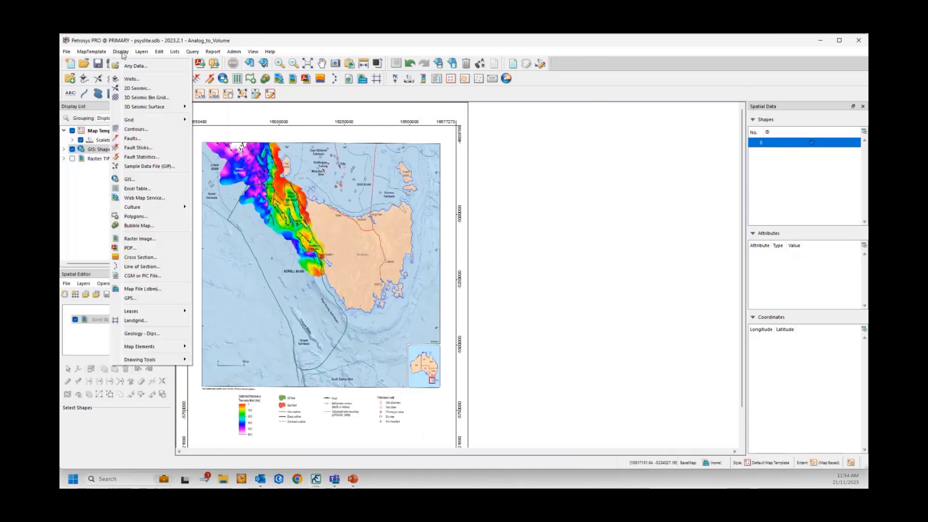
pyautogui.click(130, 179)
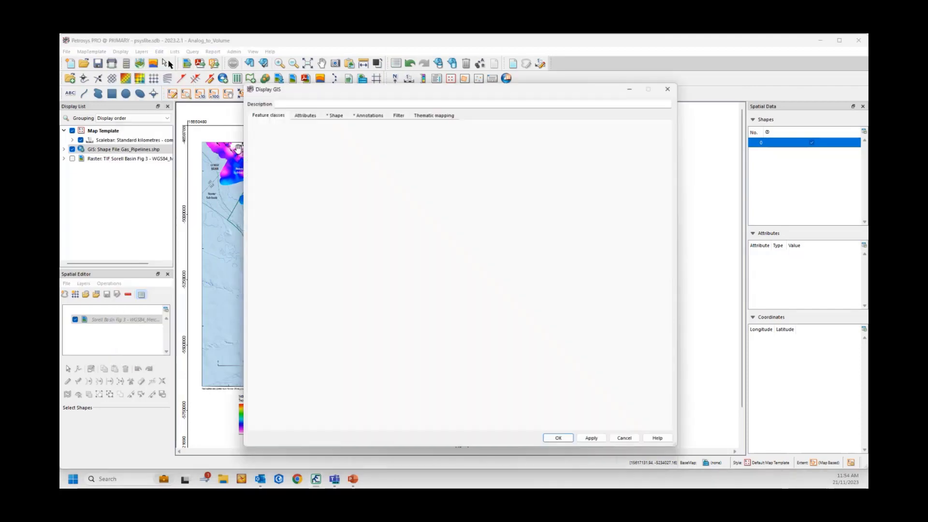
pyautogui.click(308, 115)
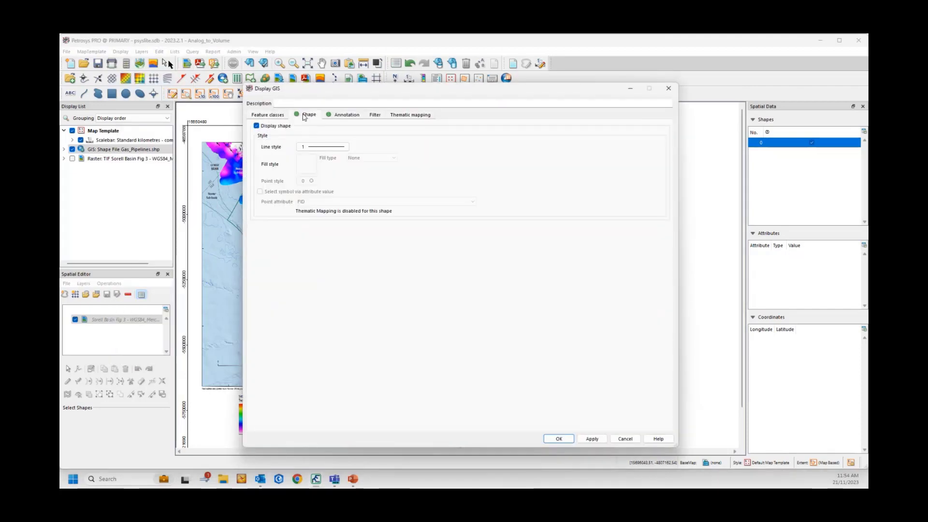
pyautogui.click(267, 115)
pyautogui.click(365, 131)
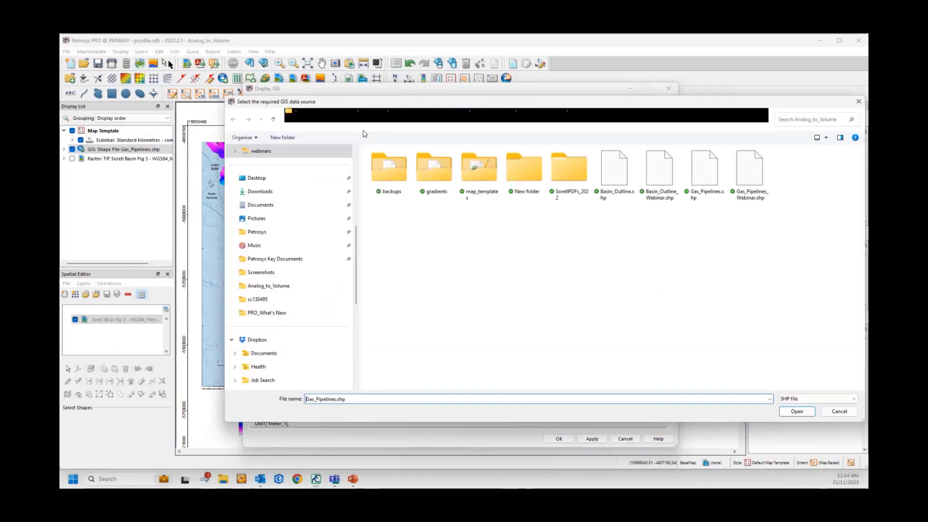
pyautogui.click(614, 183)
pyautogui.doubleClick(614, 182)
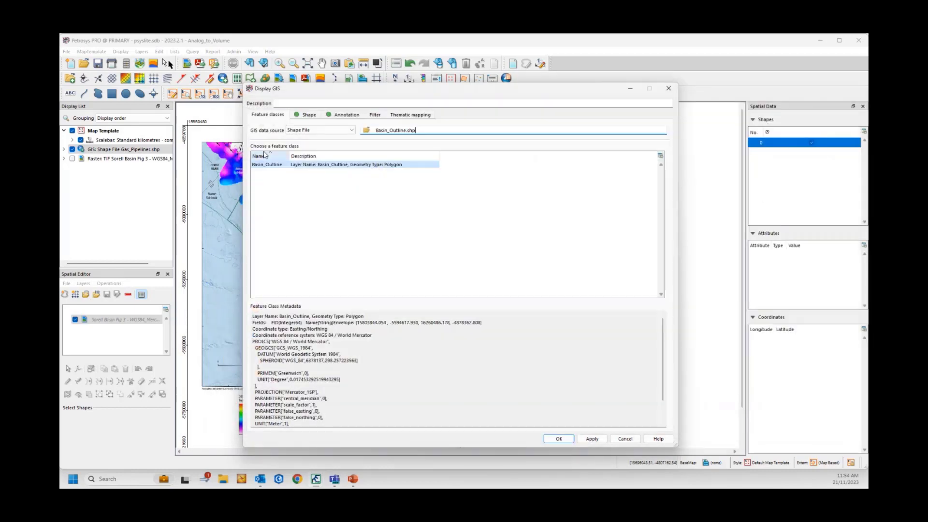
# Annotate the basin outline with its Name attribute, using a text size of 20 mm and Opaque transparency.
pyautogui.click(335, 116)
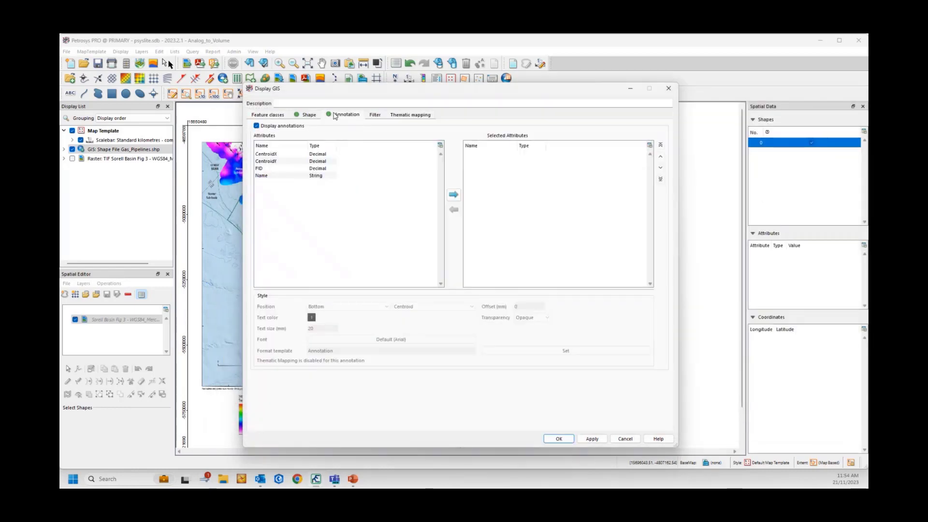
pyautogui.click(264, 175)
pyautogui.click(453, 193)
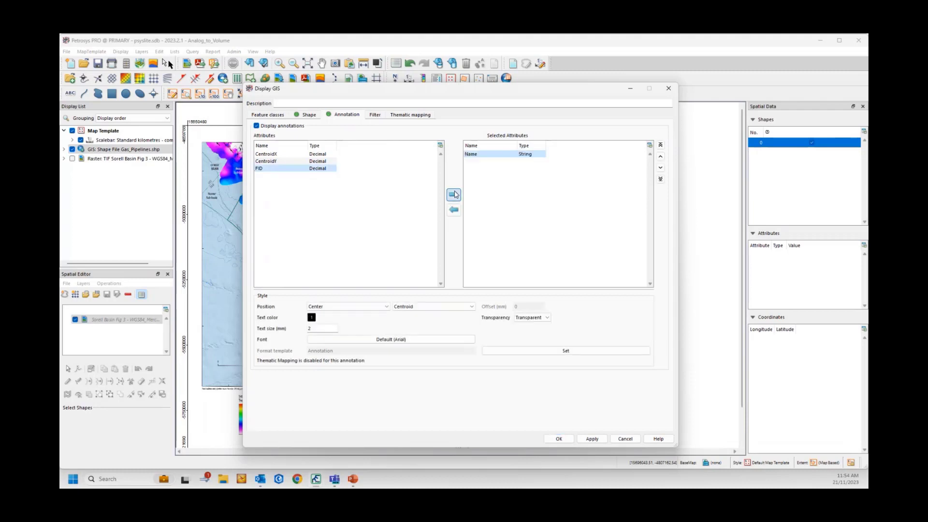
pyautogui.click(313, 329)
pyautogui.write('0')
pyautogui.click(531, 318)
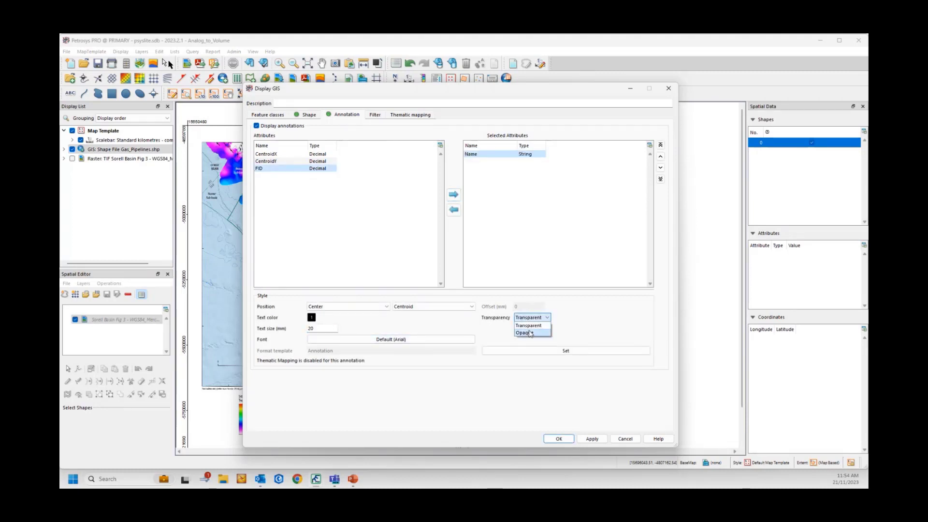
pyautogui.click(531, 335)
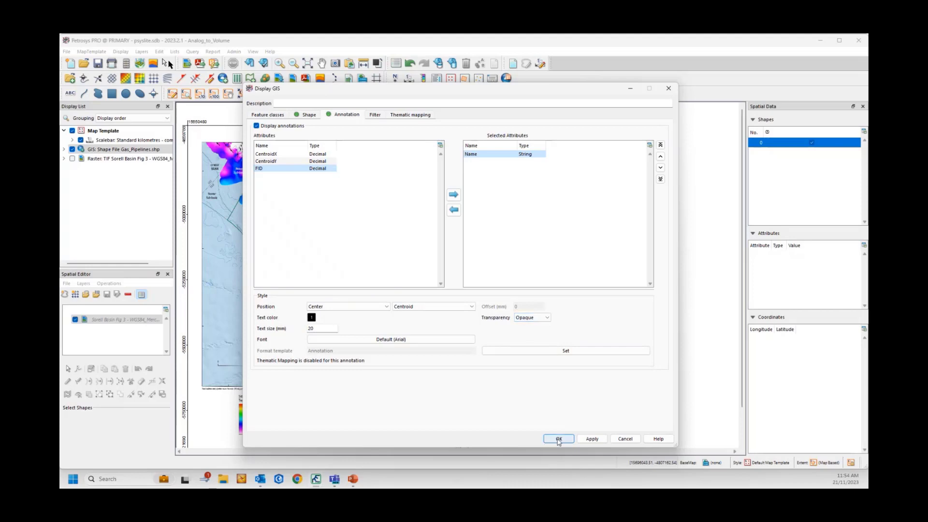
# Set the basin outline's line color to dark green, increase its line width, and add the layer to the map.
pyautogui.click(306, 116)
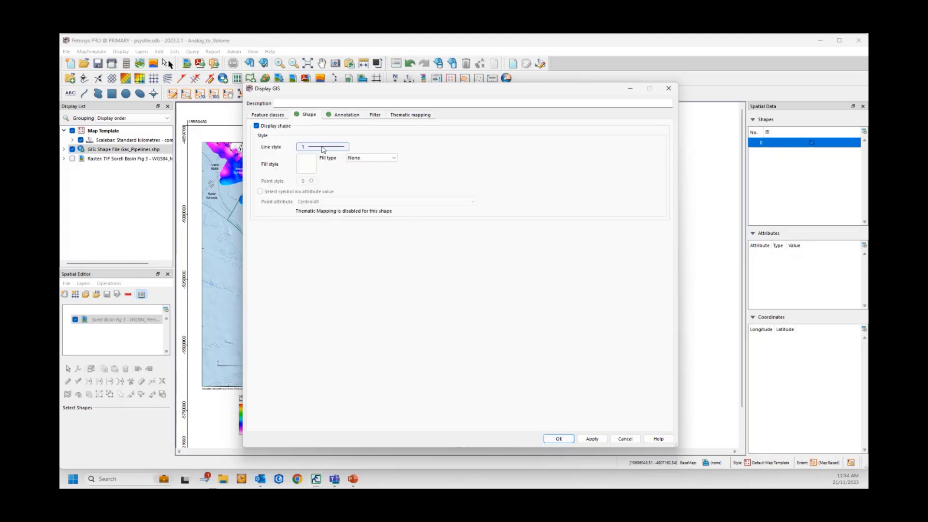
pyautogui.click(322, 146)
pyautogui.click(341, 196)
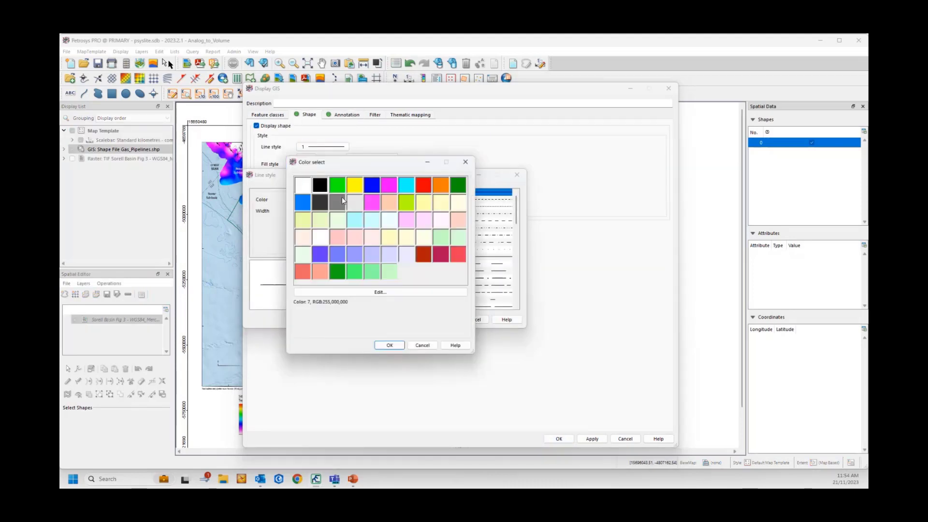
pyautogui.doubleClick(457, 186)
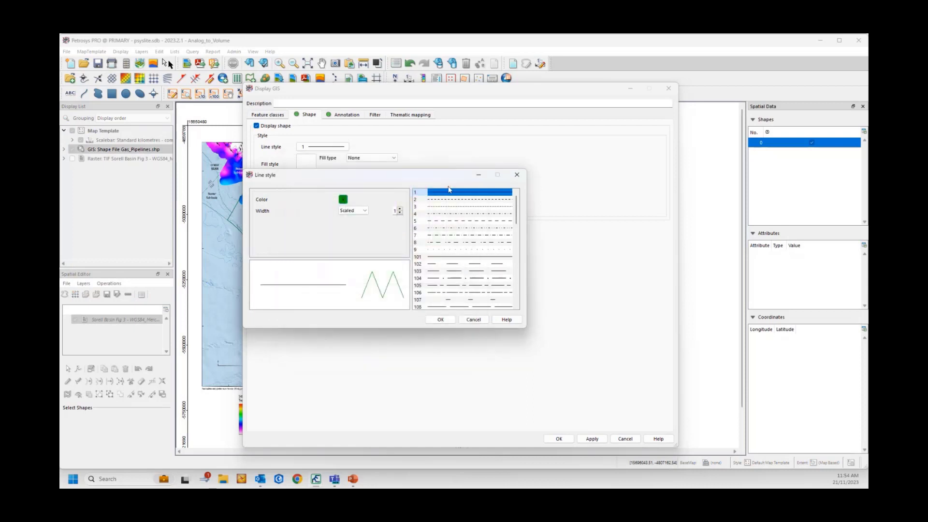
pyautogui.click(401, 209)
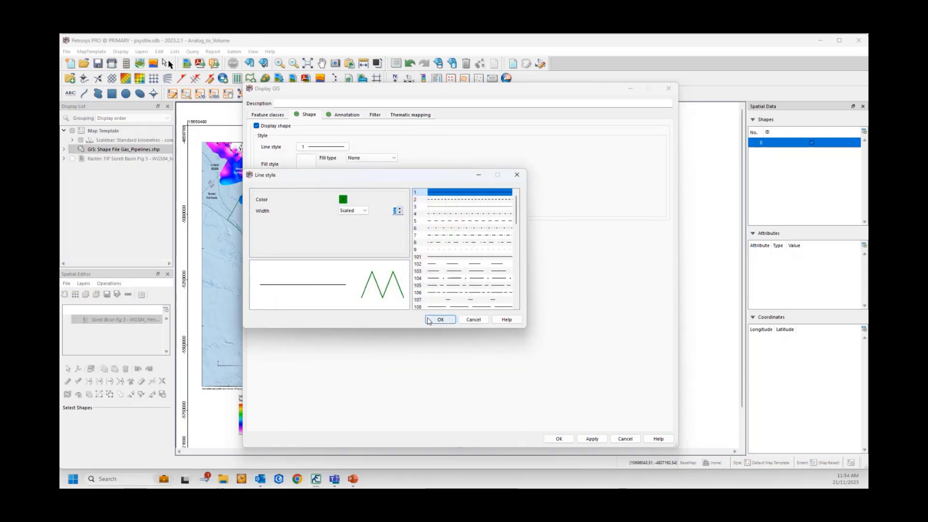
pyautogui.click(440, 319)
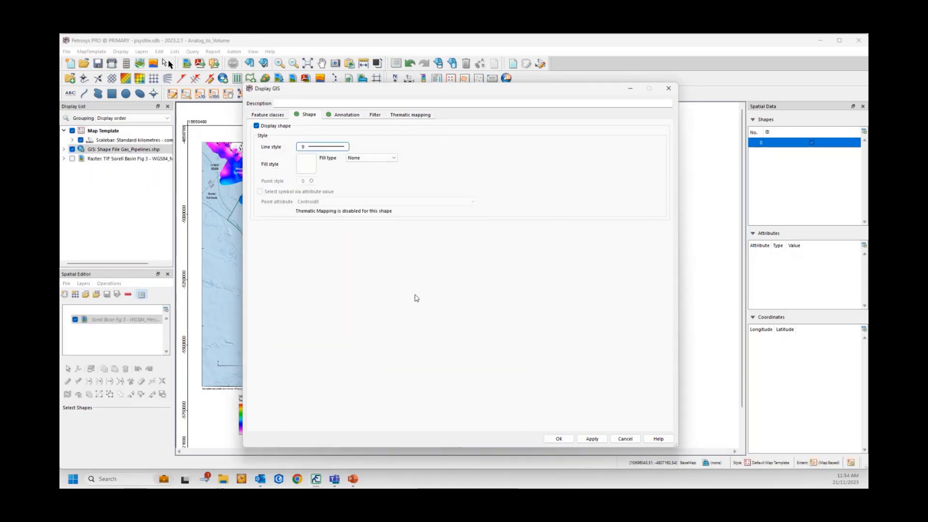
pyautogui.click(558, 438)
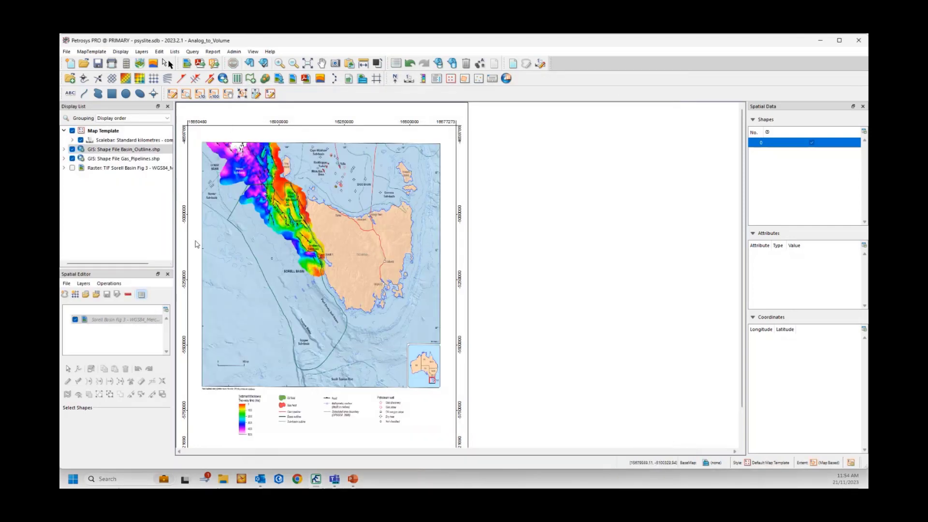
# Close the Spatial Editor and compare the digitized outline and pipelines with the raster map by hiding and redisplaying the raster.
pyautogui.click(167, 274)
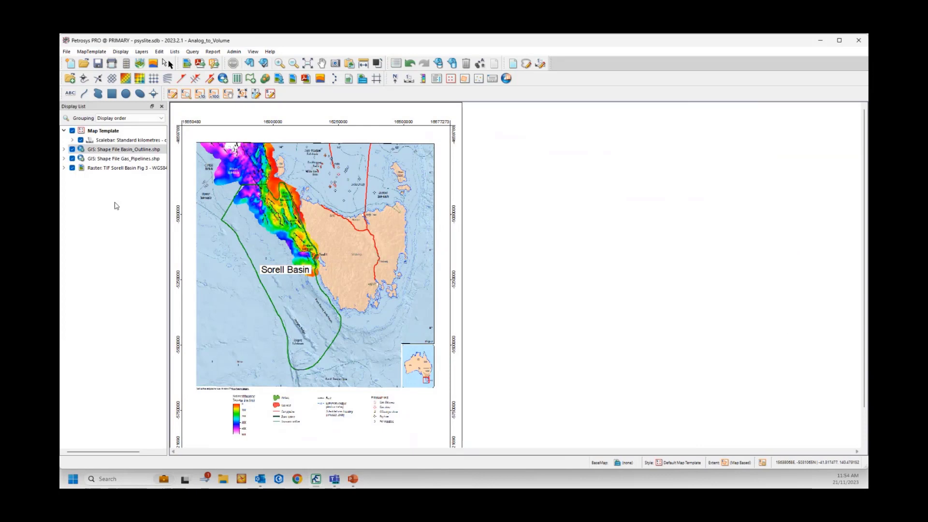
pyautogui.click(72, 168)
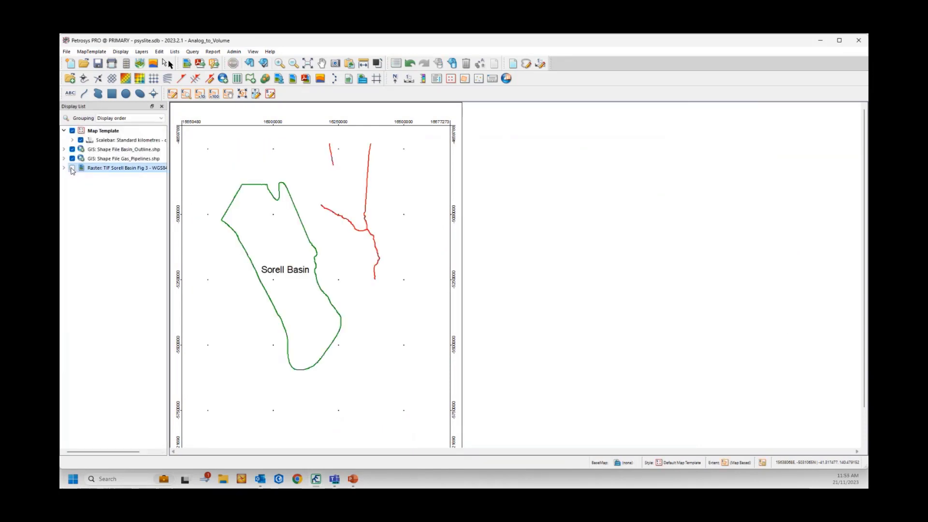
pyautogui.click(72, 168)
pyautogui.click(73, 168)
pyautogui.click(72, 168)
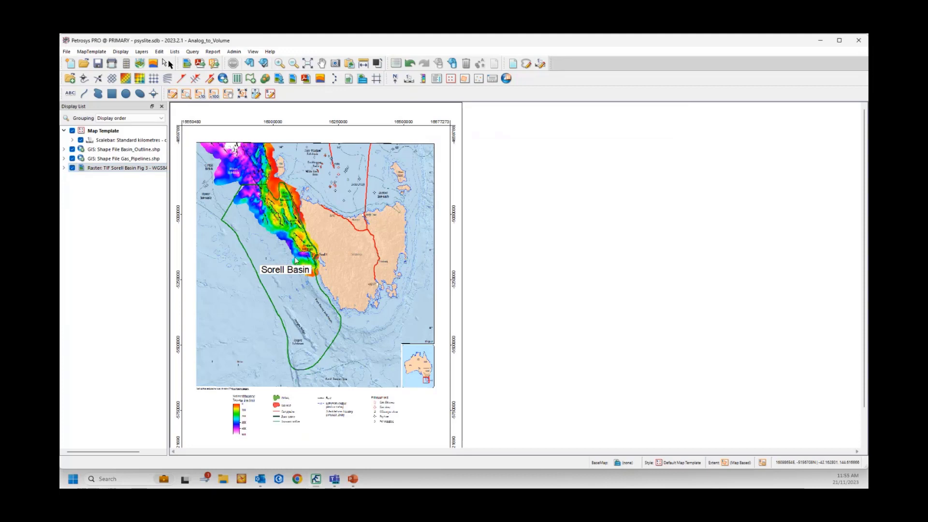
pyautogui.scroll(1, 263, 157)
pyautogui.scroll(3, 264, 157)
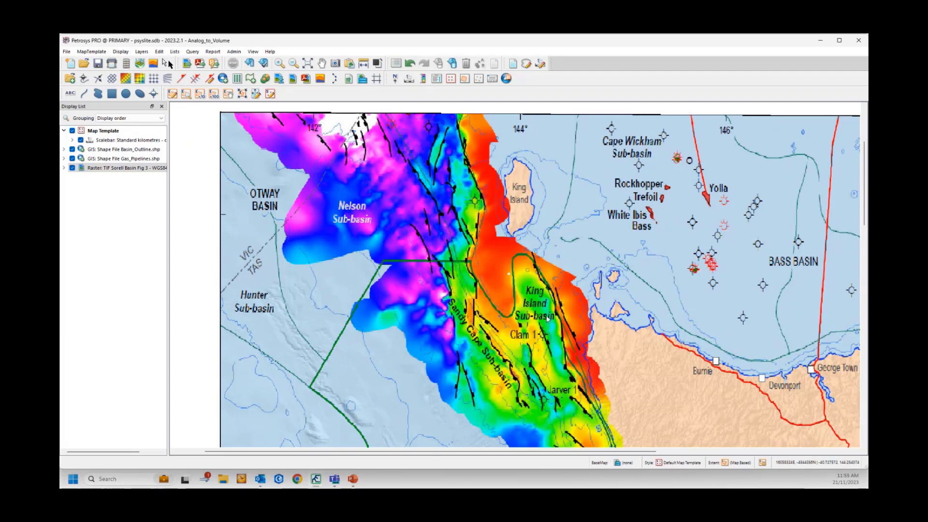
pyautogui.scroll(-3, 547, 318)
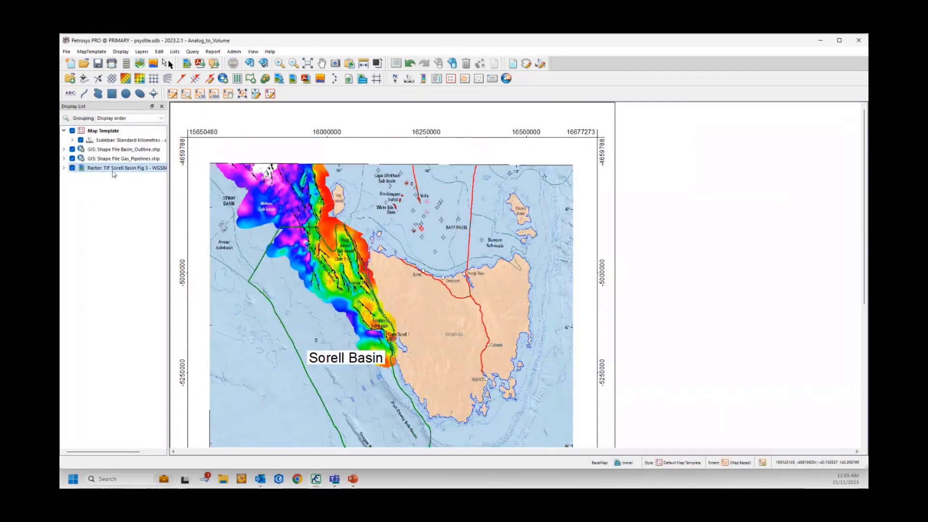
# Load the Sorell Basin raster into the Spatial Editor and start creating a new feature class.
pyautogui.rightClick(105, 174)
pyautogui.click(129, 244)
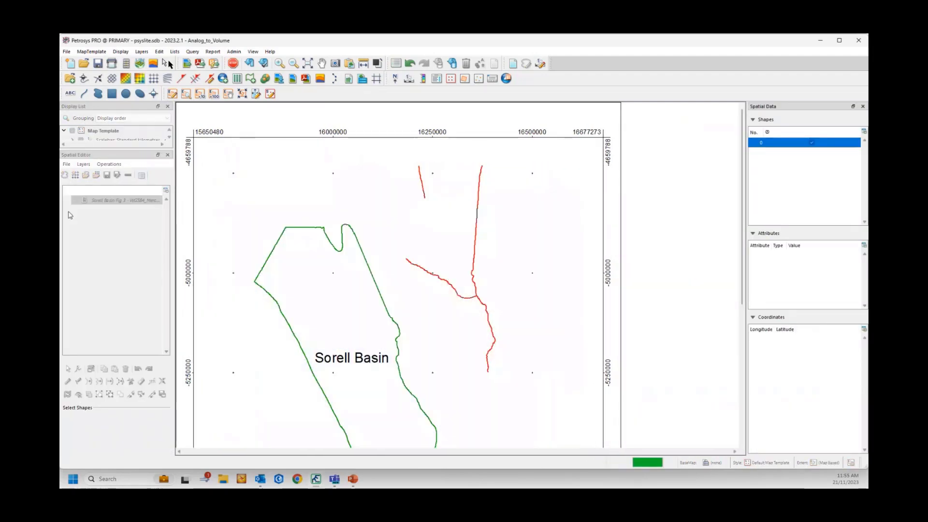
pyautogui.click(66, 164)
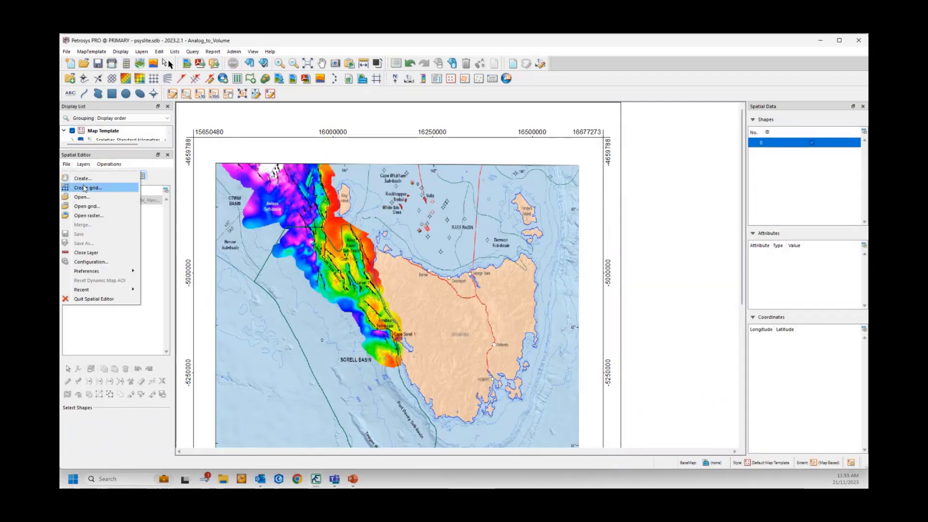
pyautogui.click(83, 179)
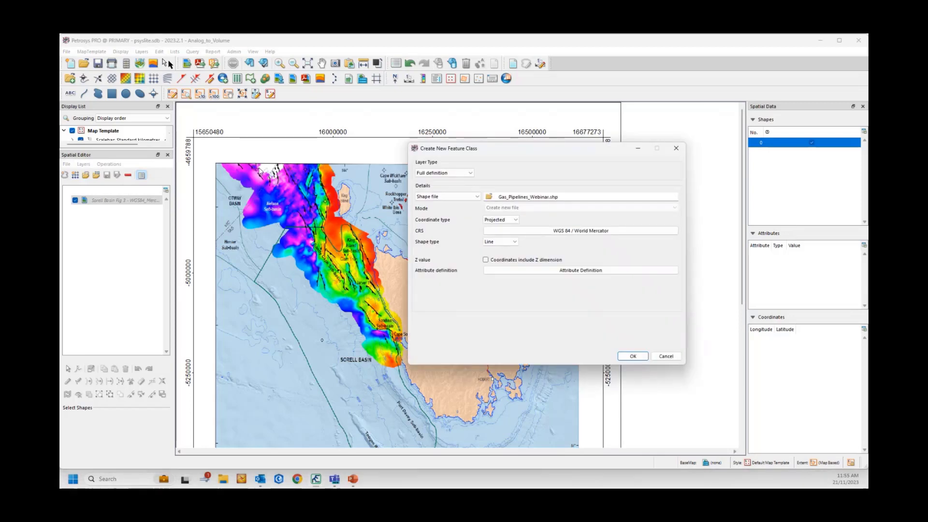
# Define the new feature class as a Petrosys fault file named Faults_Webinar.
pyautogui.click(438, 197)
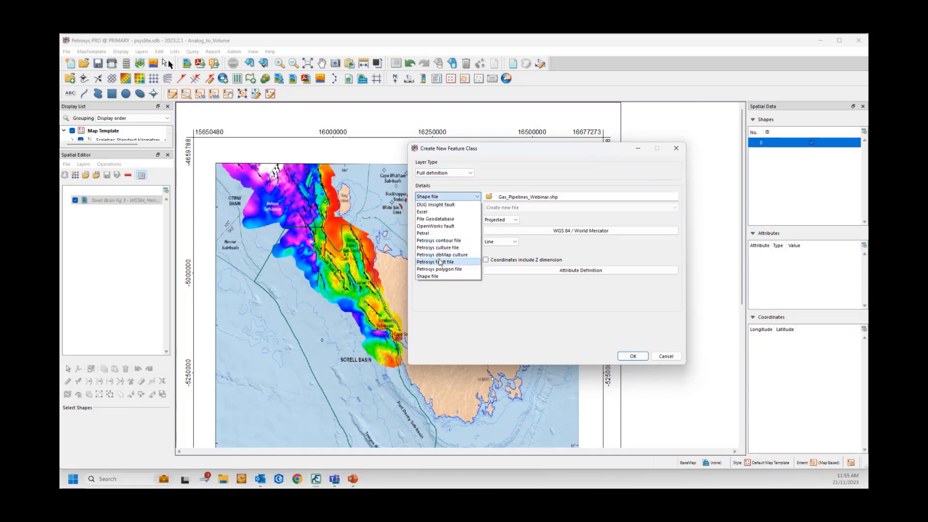
pyautogui.click(441, 261)
pyautogui.click(508, 198)
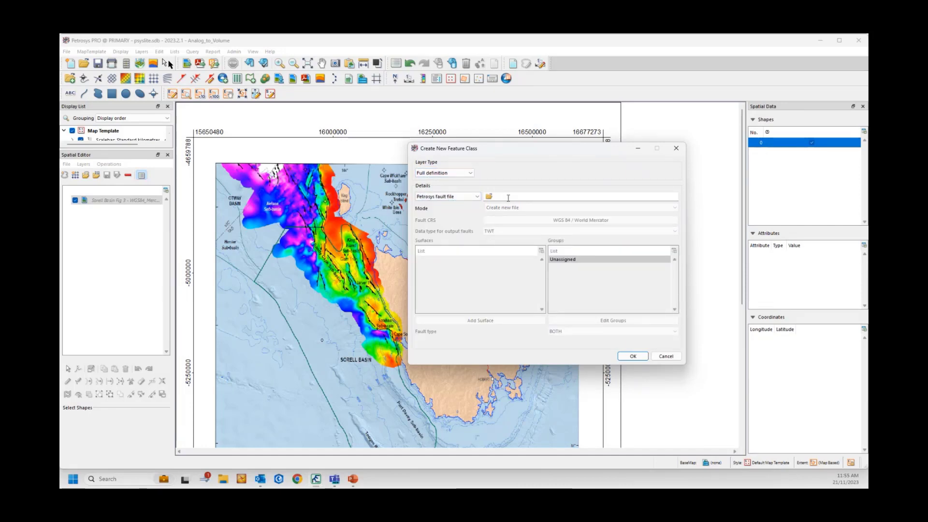
pyautogui.write('Fa')
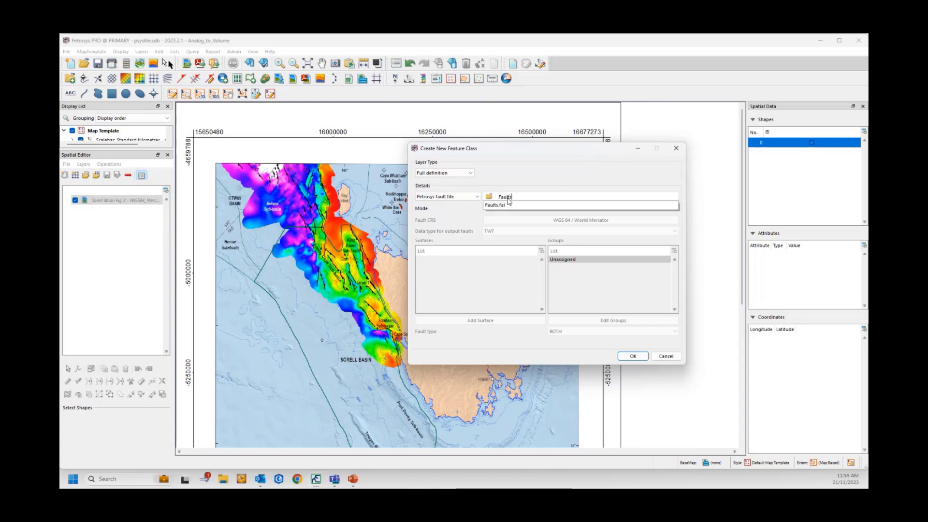
pyautogui.write('ults ')
pyautogui.write('Webina')
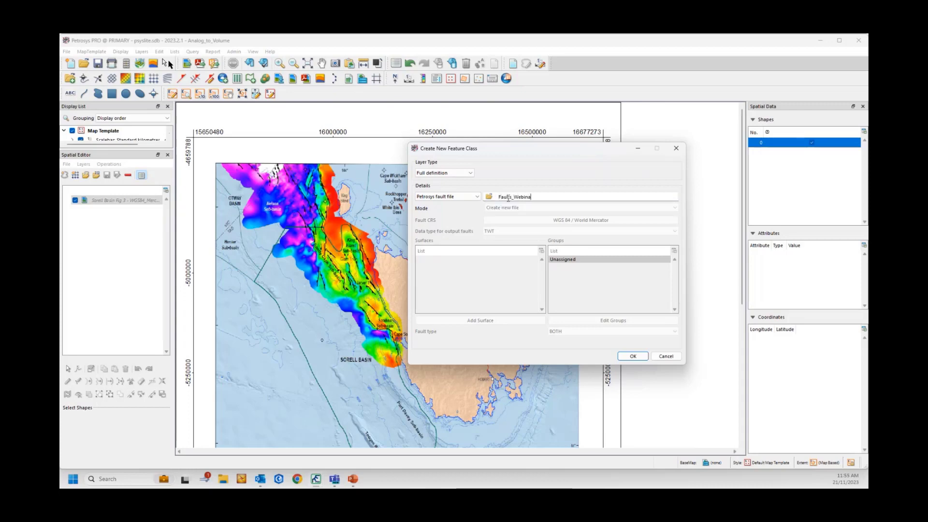
pyautogui.write('r')
pyautogui.press('Tab')
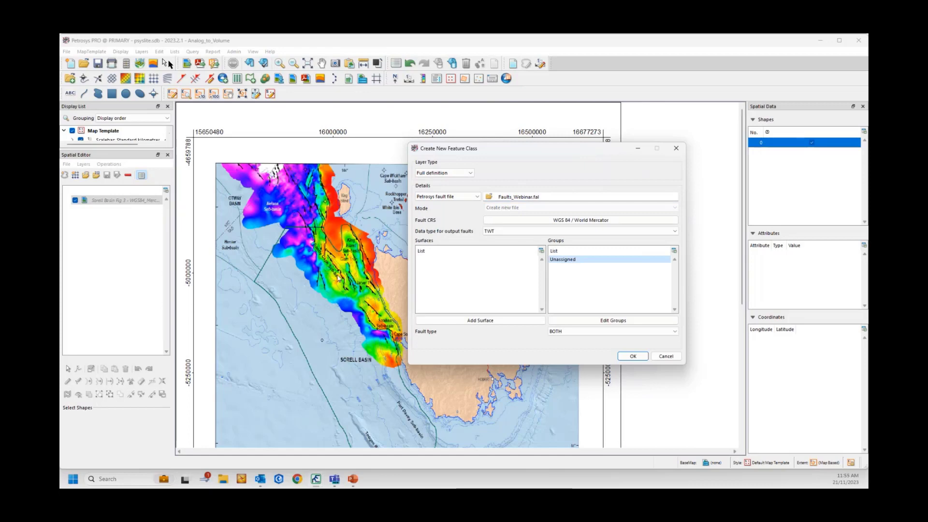
# Keep TWT as the data type for output faults and add a surface named Structure.
pyautogui.click(572, 231)
pyautogui.click(571, 235)
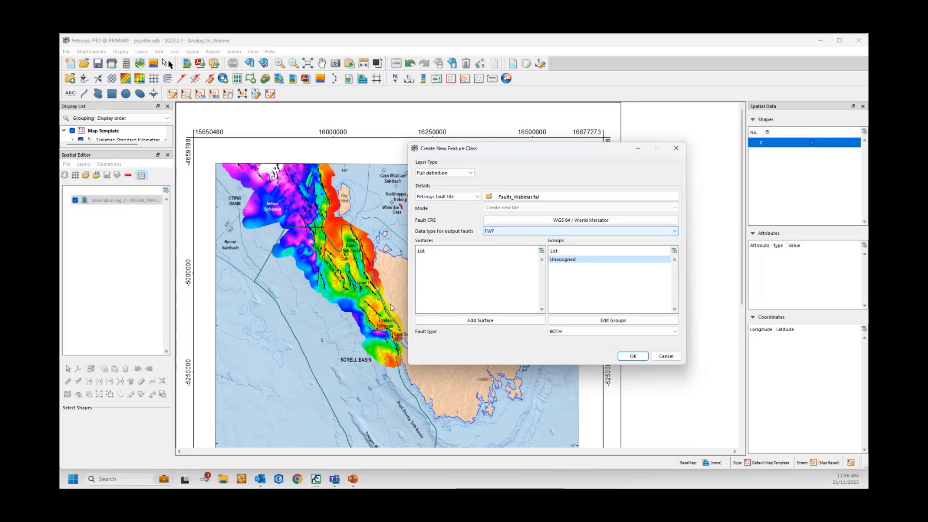
pyautogui.click(486, 321)
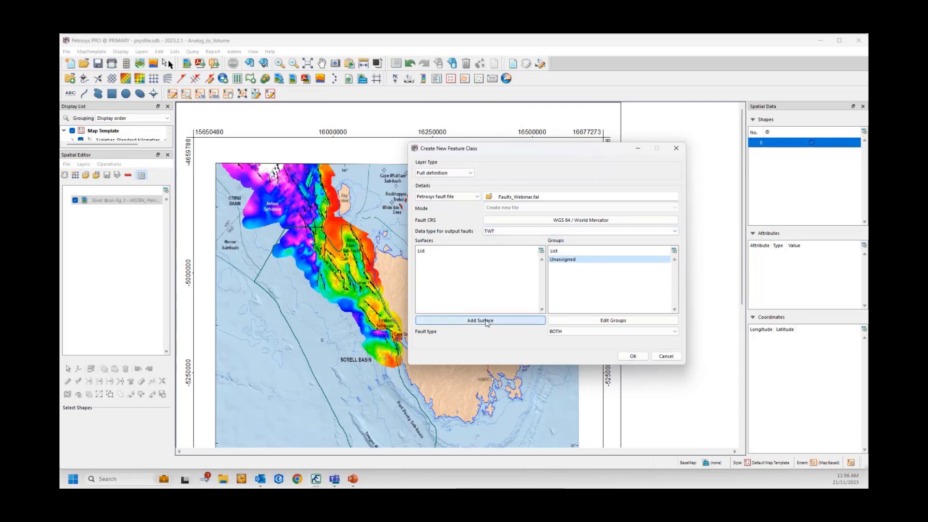
pyautogui.write('St')
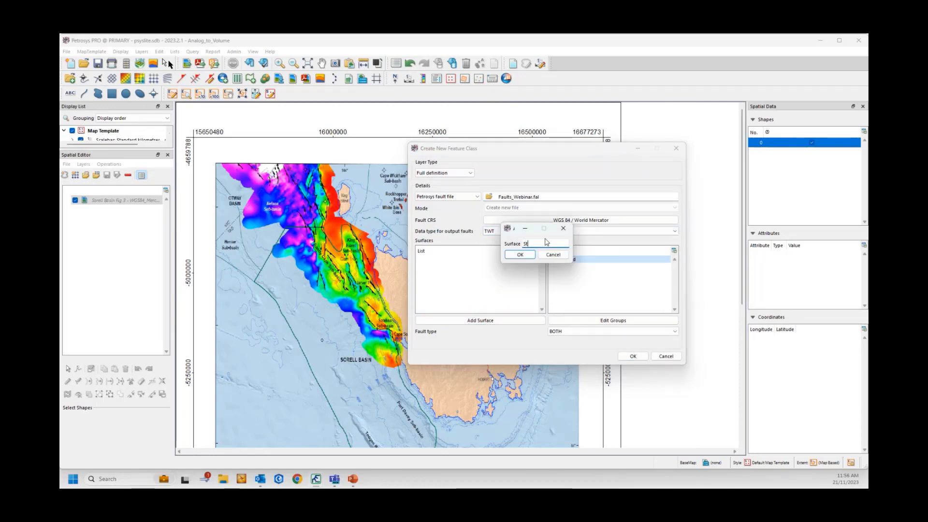
pyautogui.write('ructure')
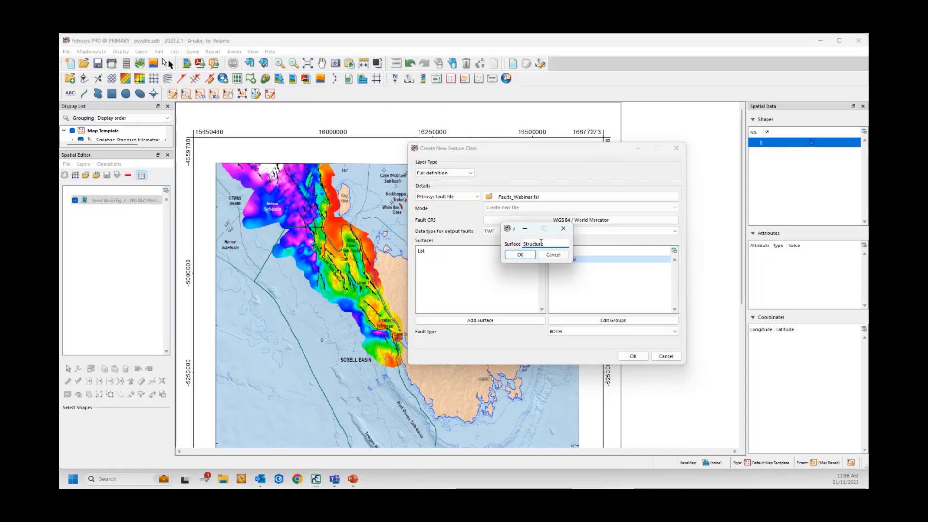
pyautogui.click(520, 254)
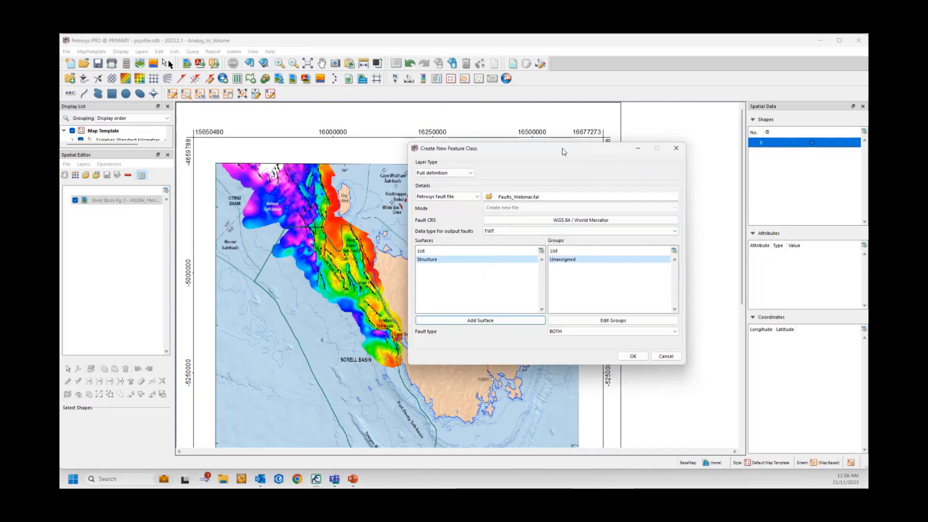
# Keep the fault type as BOTH and create the fault layer.
pyautogui.moveTo(561, 148); pyautogui.dragTo(510, 86)
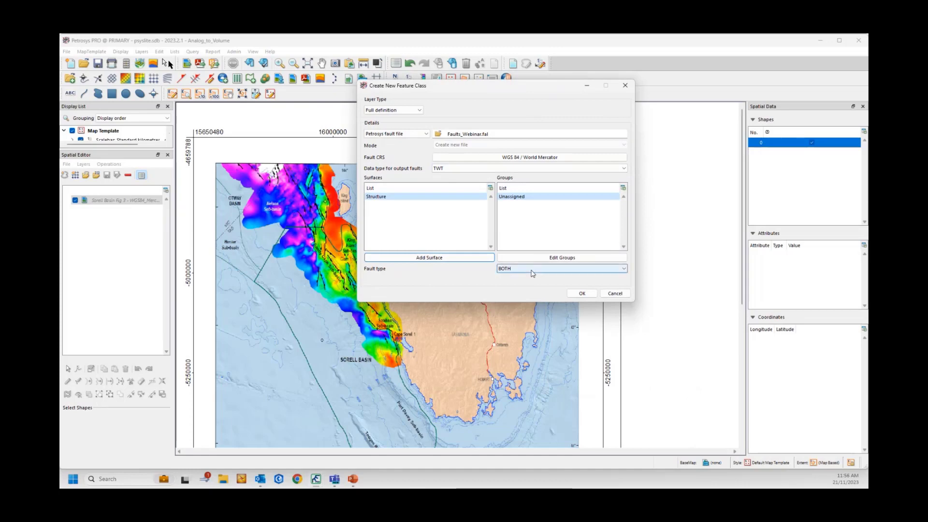
pyautogui.click(559, 269)
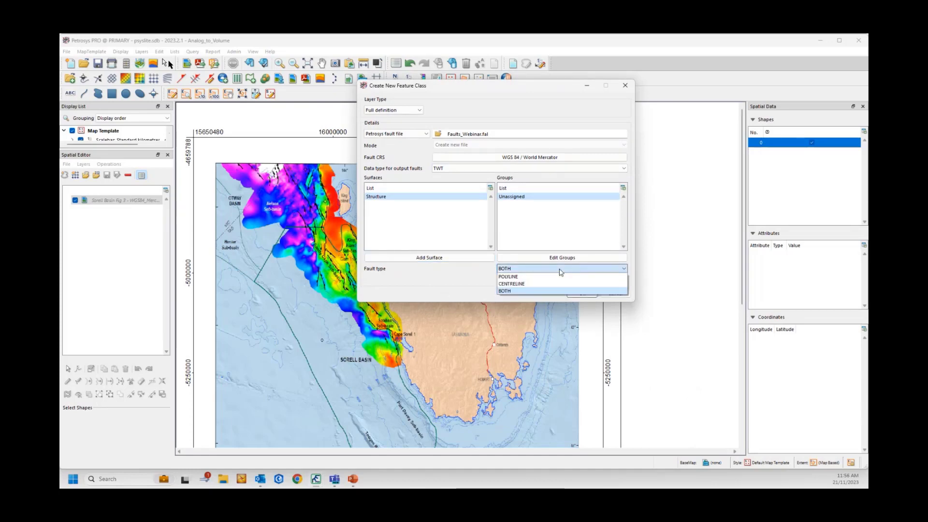
pyautogui.click(559, 270)
pyautogui.click(560, 271)
pyautogui.click(502, 291)
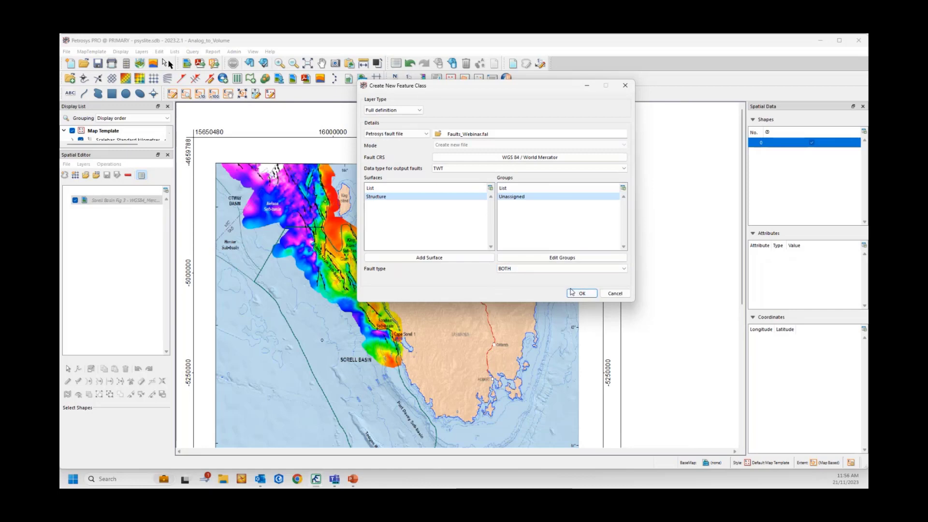
pyautogui.click(580, 294)
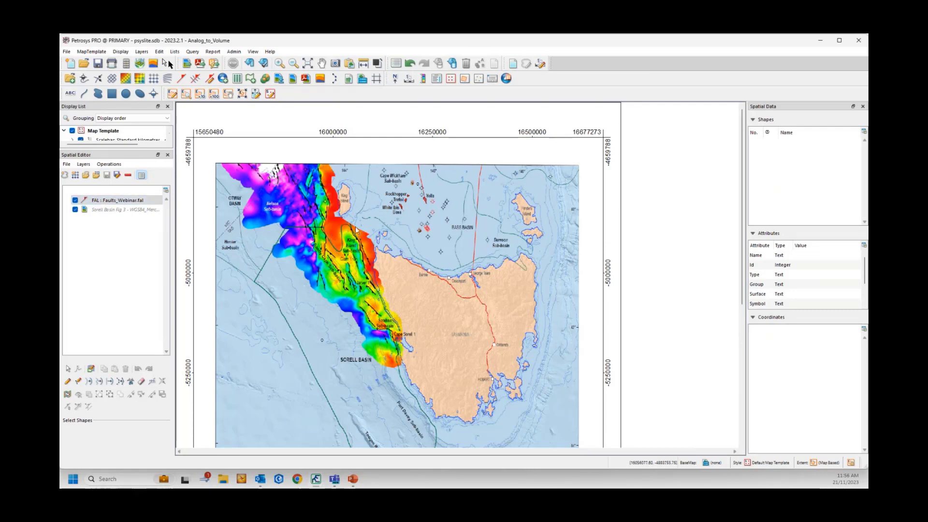
# Enable the raster tracker for interactively digitizing faults and sample its tracking color from a black fault line on the raster.
pyautogui.scroll(2, 356, 229)
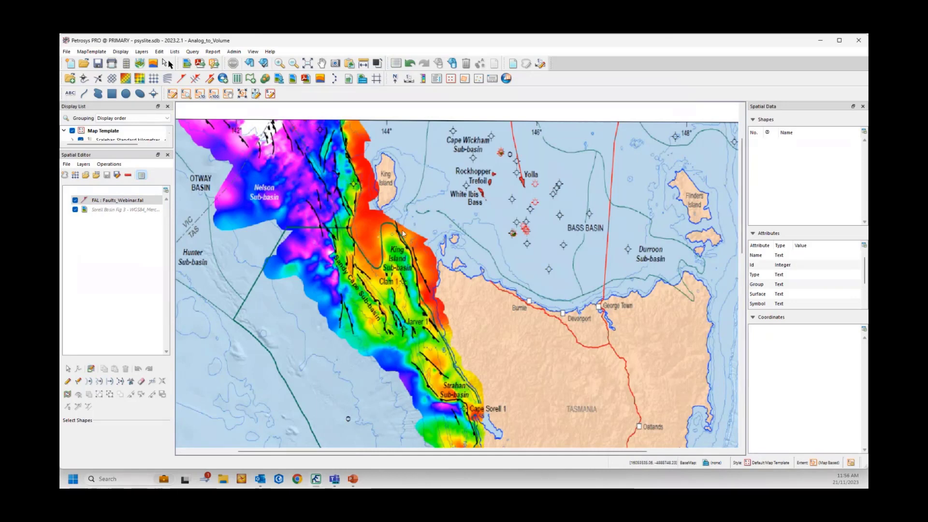
pyautogui.scroll(1, 399, 231)
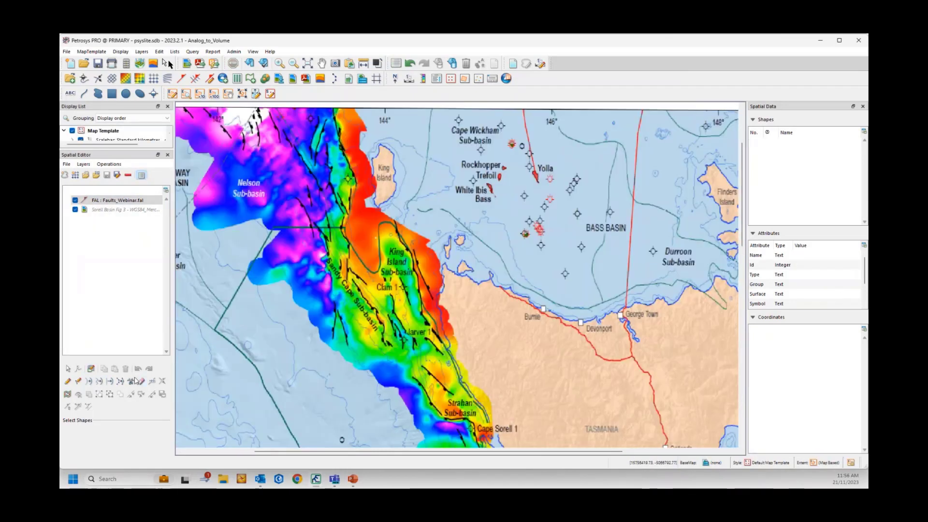
pyautogui.click(70, 394)
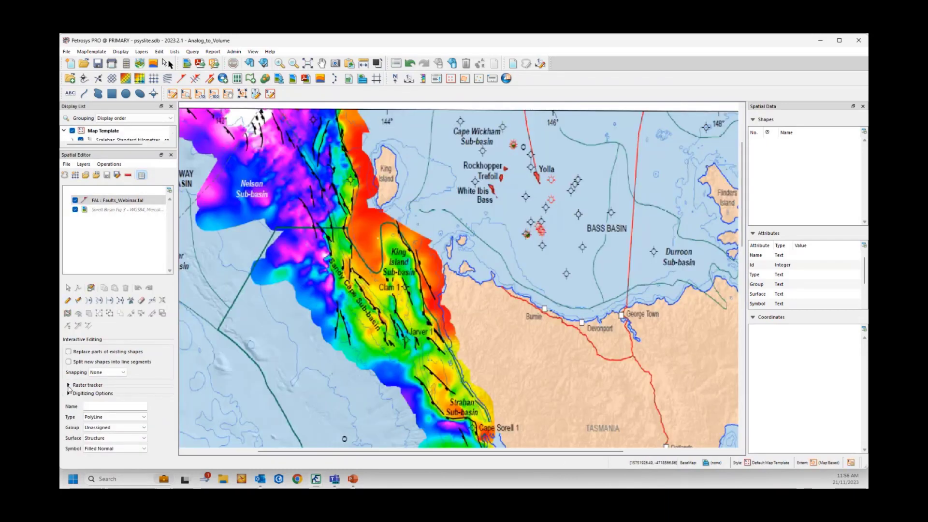
pyautogui.click(69, 384)
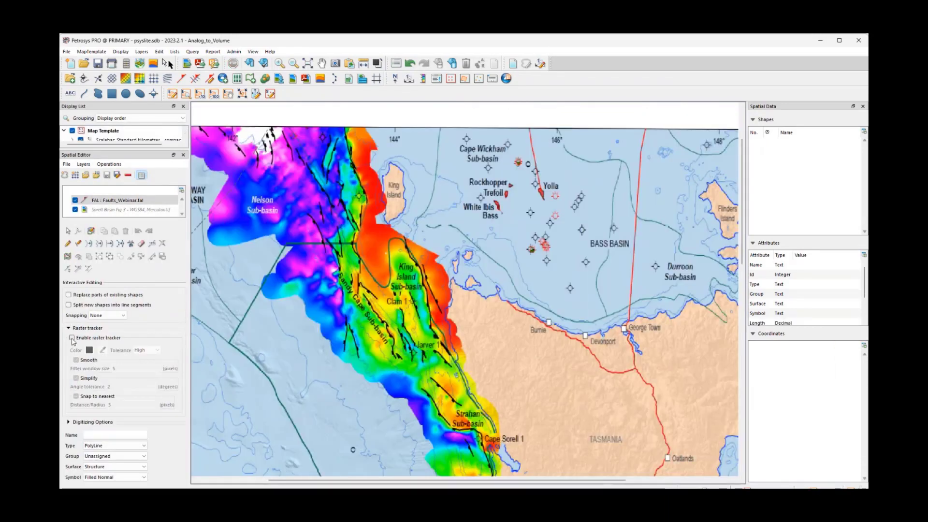
pyautogui.click(72, 337)
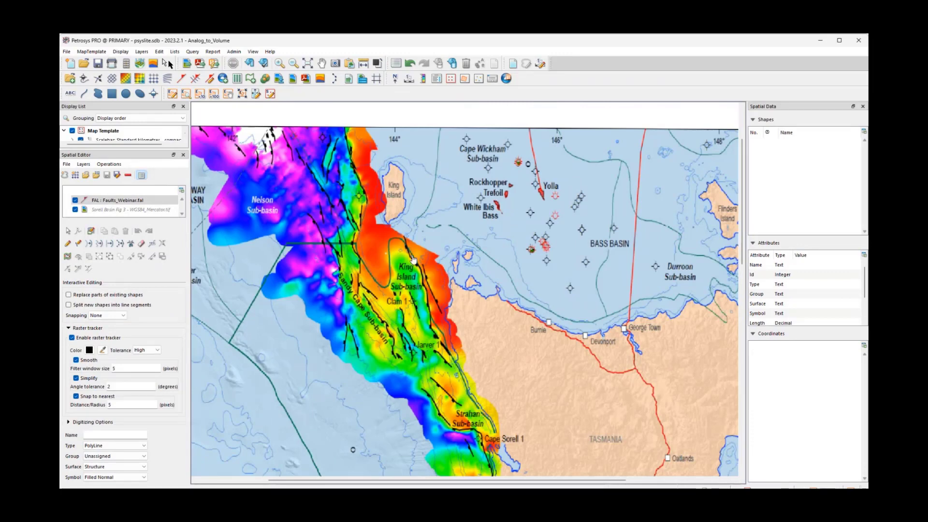
pyautogui.scroll(5, 413, 260)
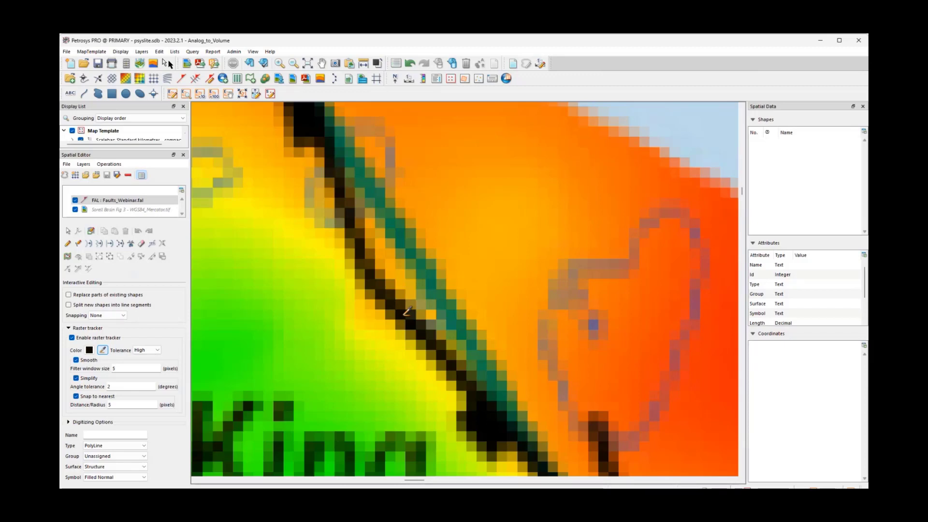
pyautogui.scroll(-5, 407, 312)
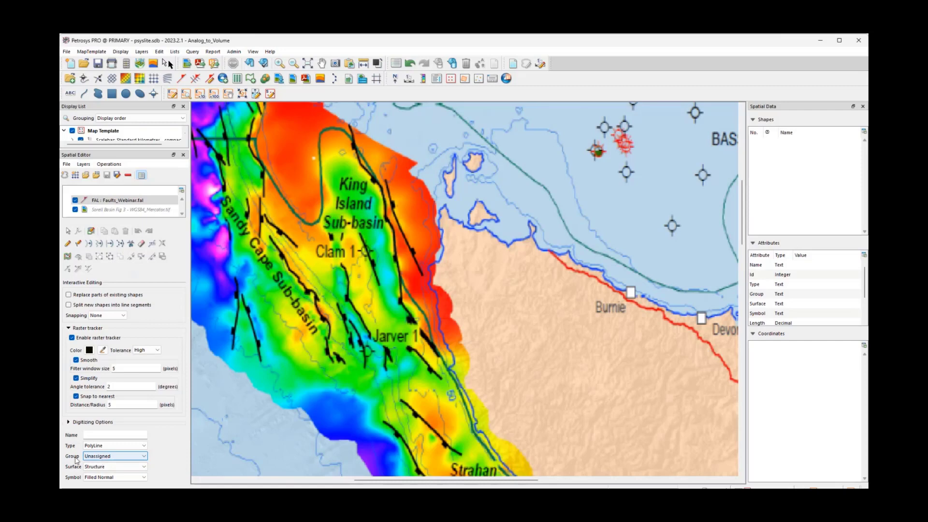
# Set the new fault's type to FaultTrace, keeping group Unassigned, surface Structure and symbol Filled Normal.
pyautogui.click(105, 449)
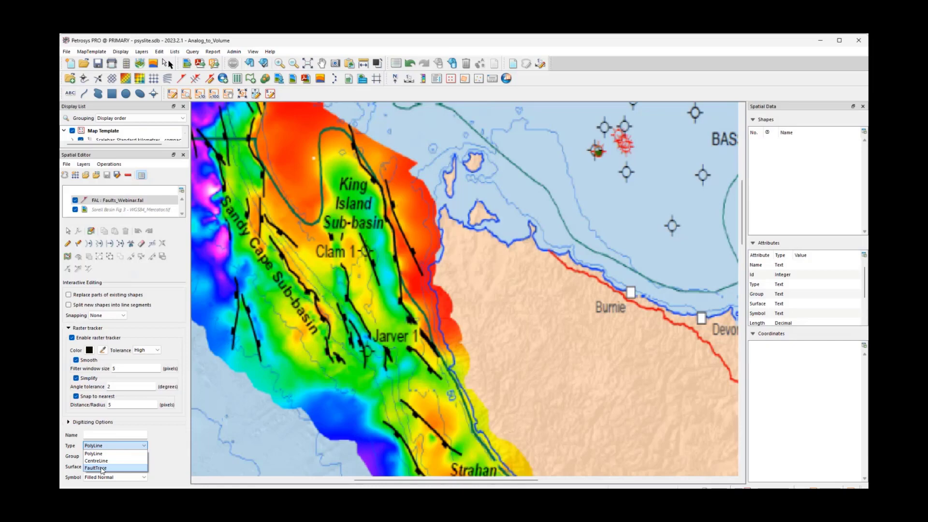
pyautogui.click(103, 469)
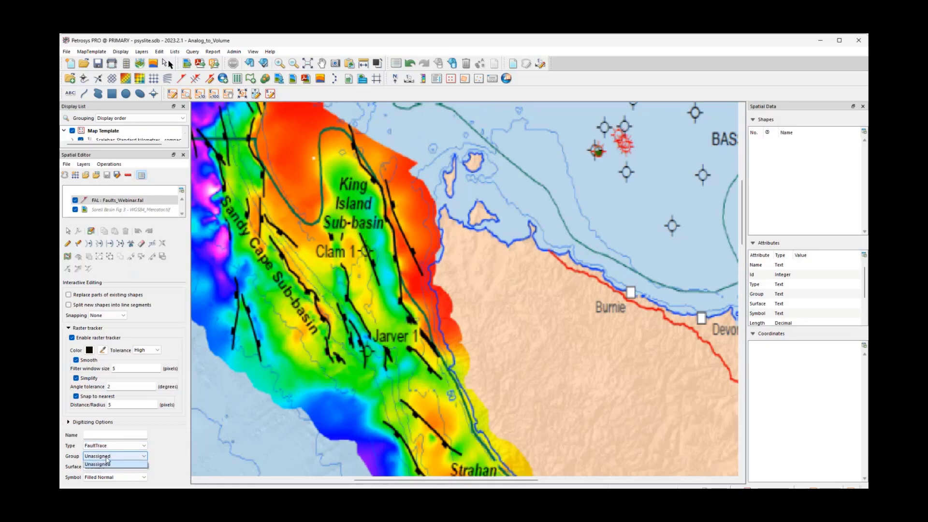
pyautogui.click(99, 467)
pyautogui.click(98, 473)
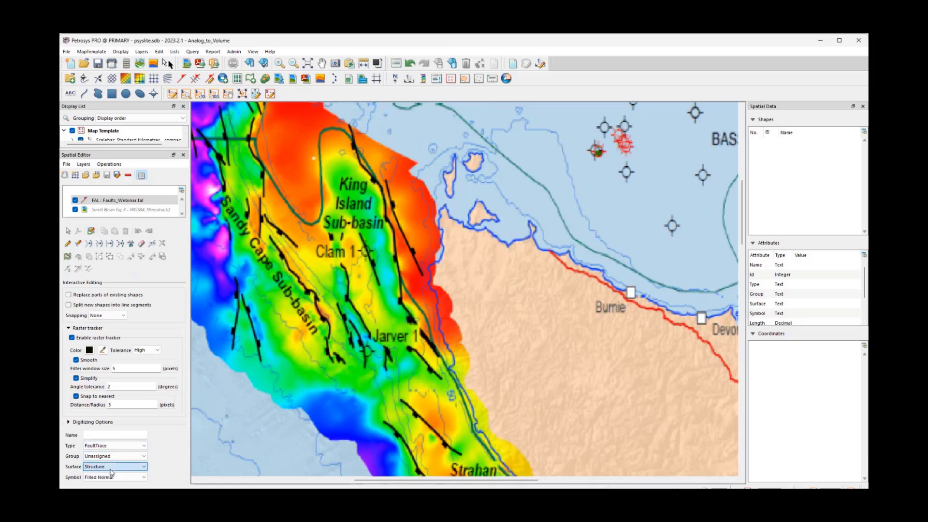
pyautogui.click(90, 478)
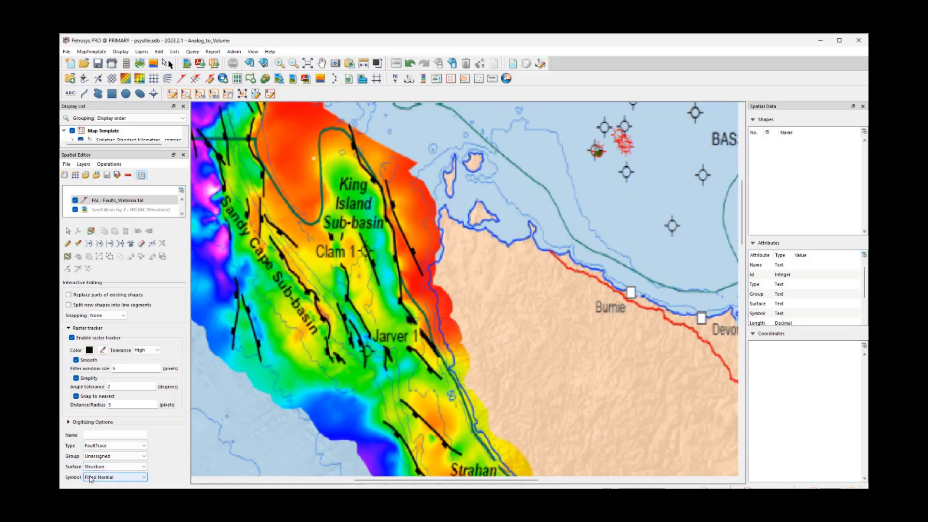
pyautogui.click(140, 478)
pyautogui.click(140, 479)
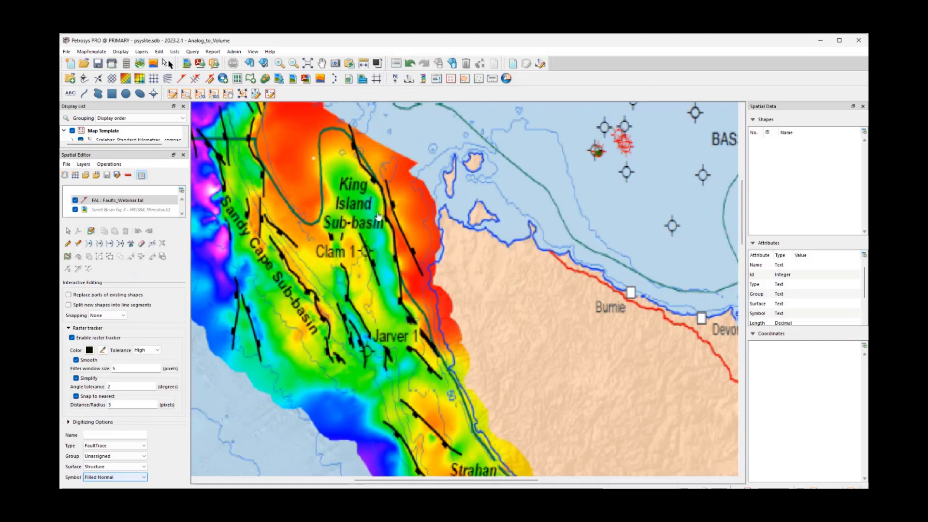
pyautogui.click(122, 478)
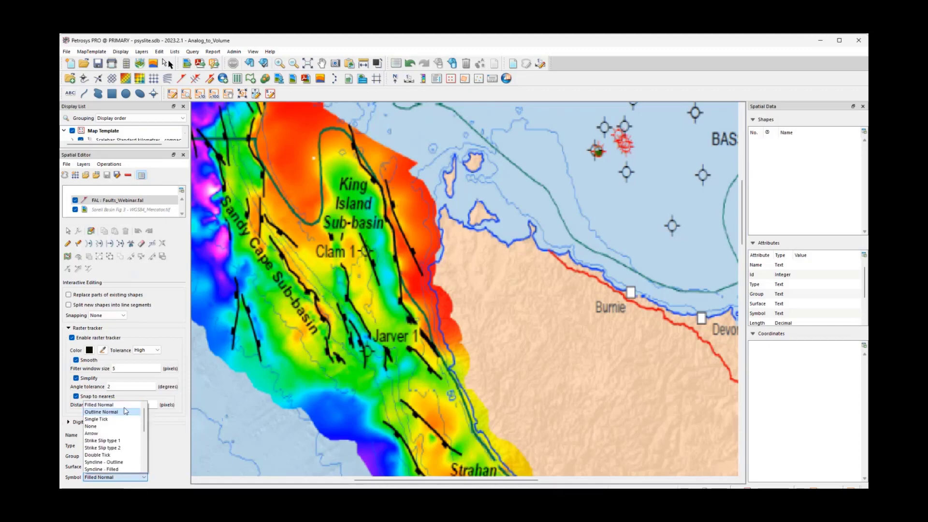
pyautogui.click(133, 484)
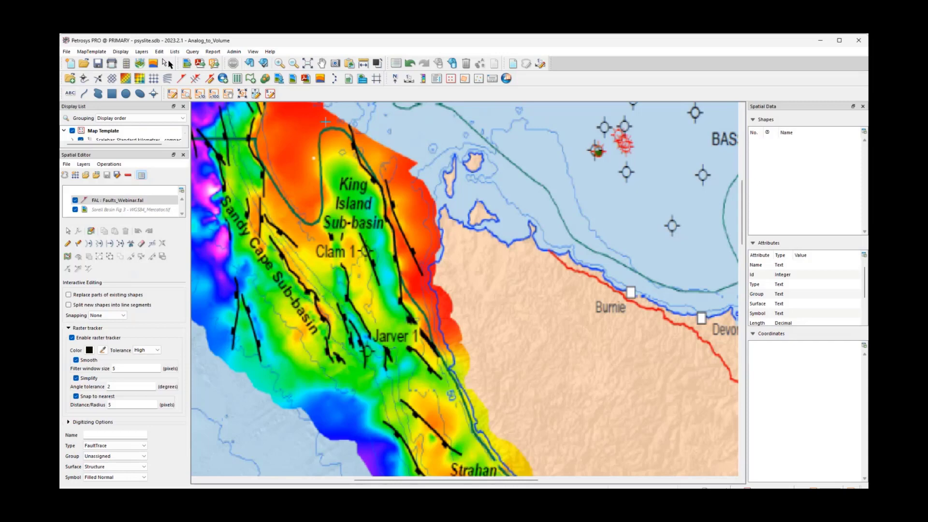
# Trace the long black fault along the east side of the King Island Sub-basin, from its northern end to southeast of Jarver 1.
pyautogui.click(350, 128)
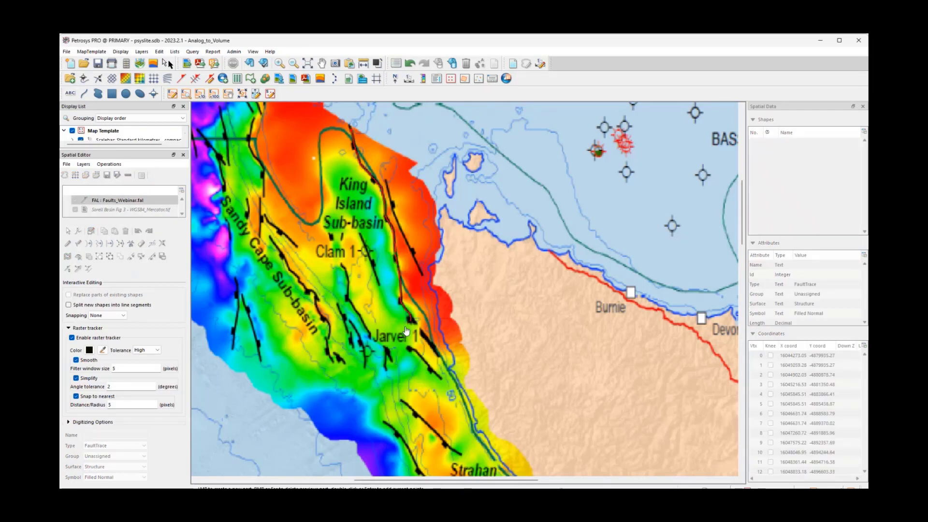
pyautogui.doubleClick(441, 358)
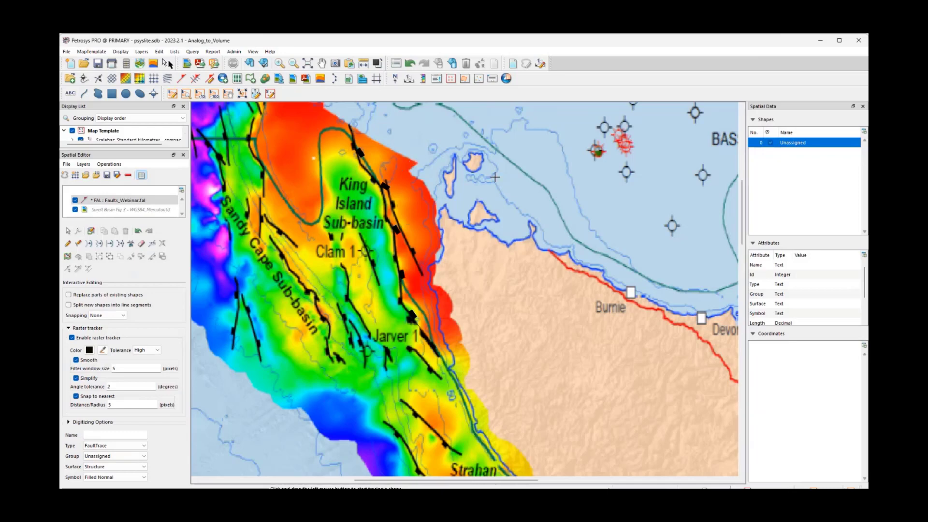
pyautogui.rightClick(423, 163)
# Select the digitized fault trace and reverse its direction so its symbols flip to the other side.
pyautogui.click(352, 166)
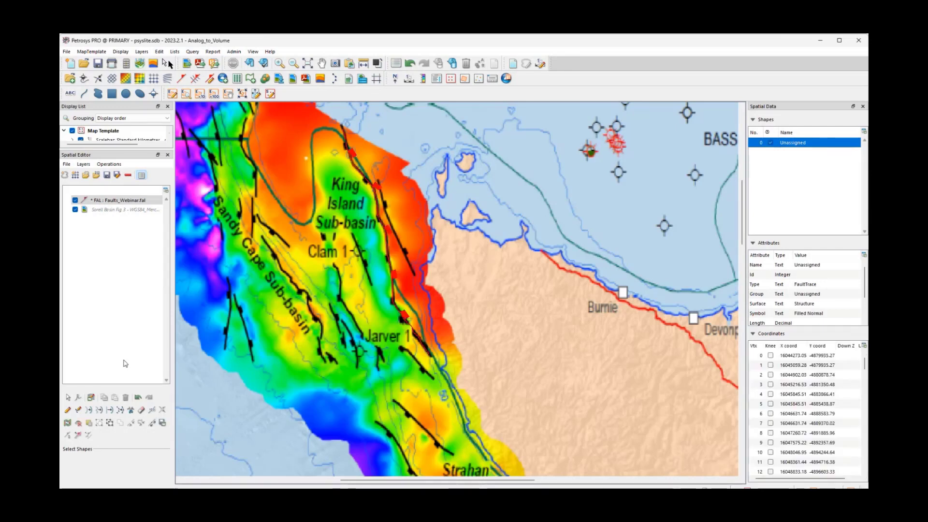
pyautogui.click(78, 437)
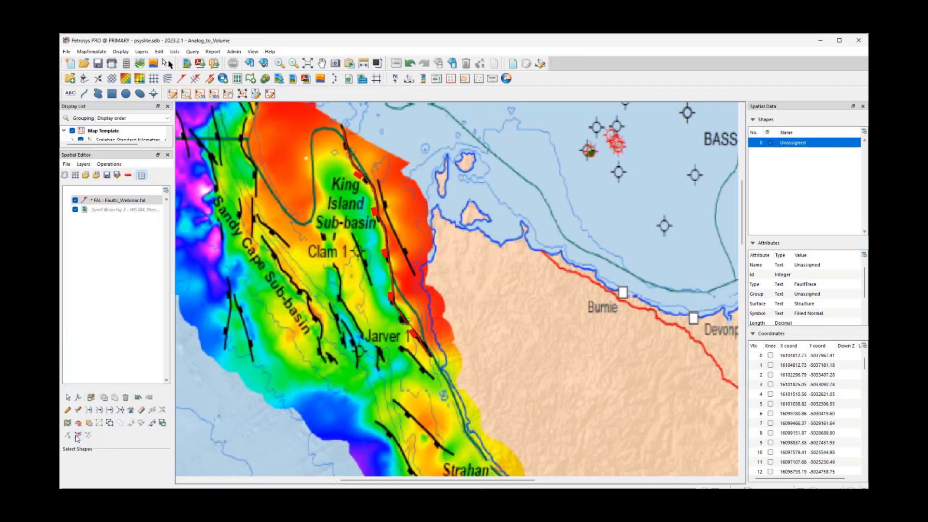
# Trace the fault east of the King Island Sub-basin label and the long fault along the Sandy Cape Sub-basin, from southeast to northwest.
pyautogui.click(68, 411)
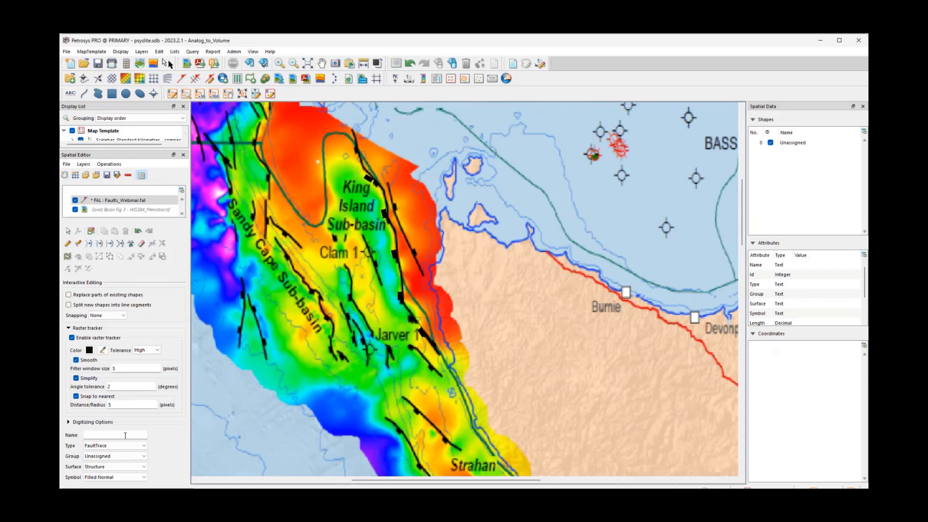
pyautogui.click(389, 183)
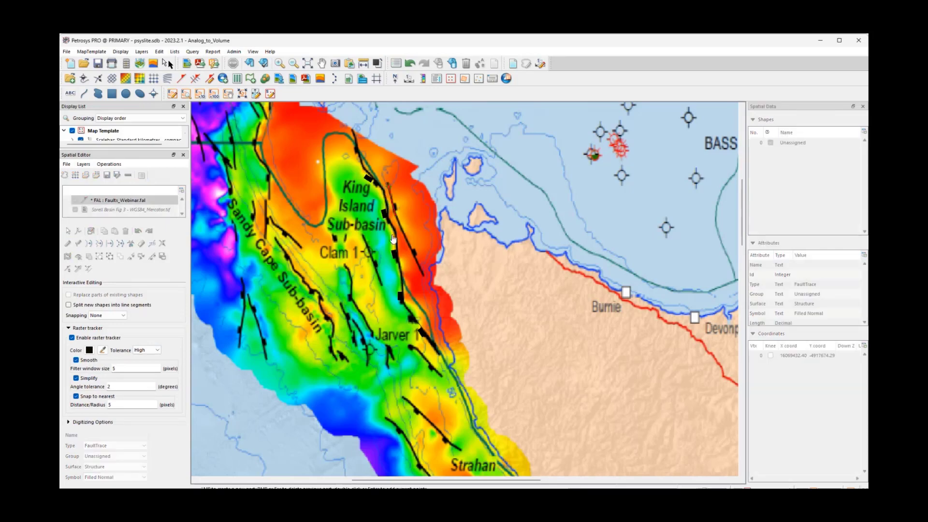
pyautogui.doubleClick(425, 280)
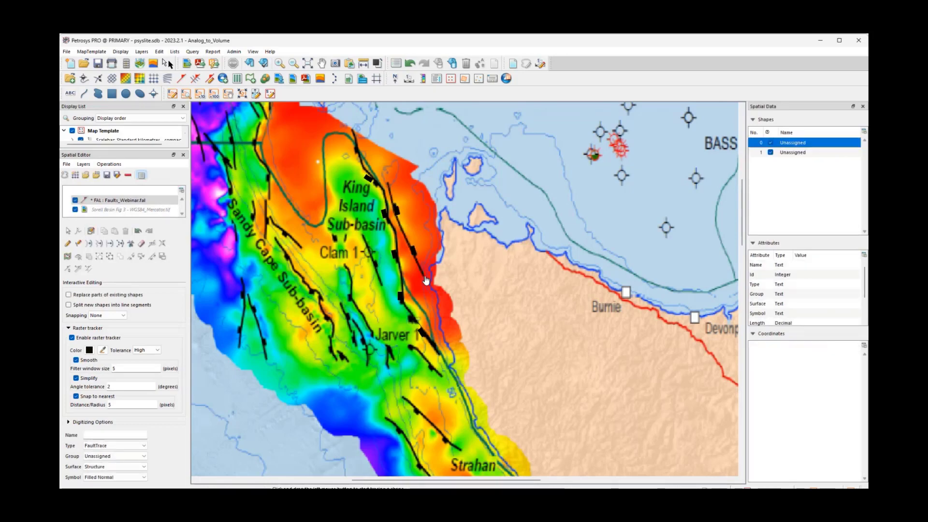
pyautogui.click(336, 357)
pyautogui.click(321, 302)
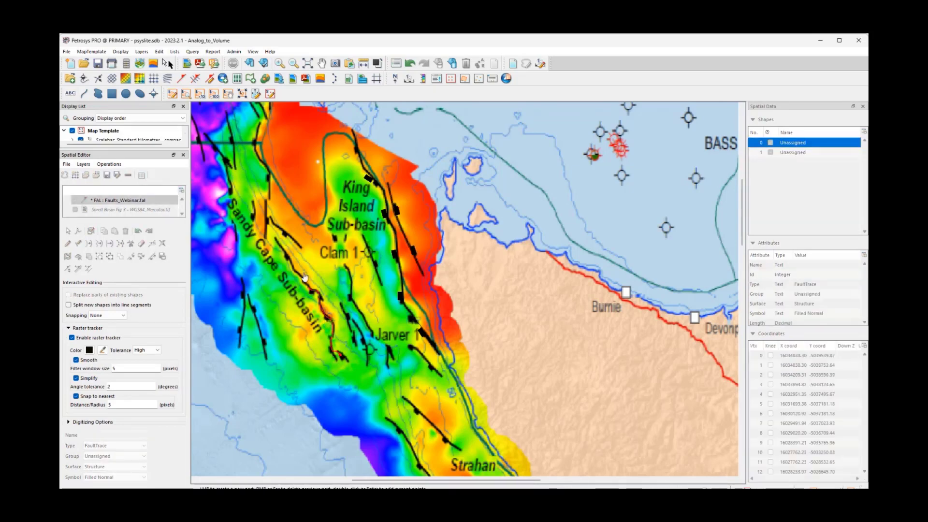
pyautogui.doubleClick(278, 245)
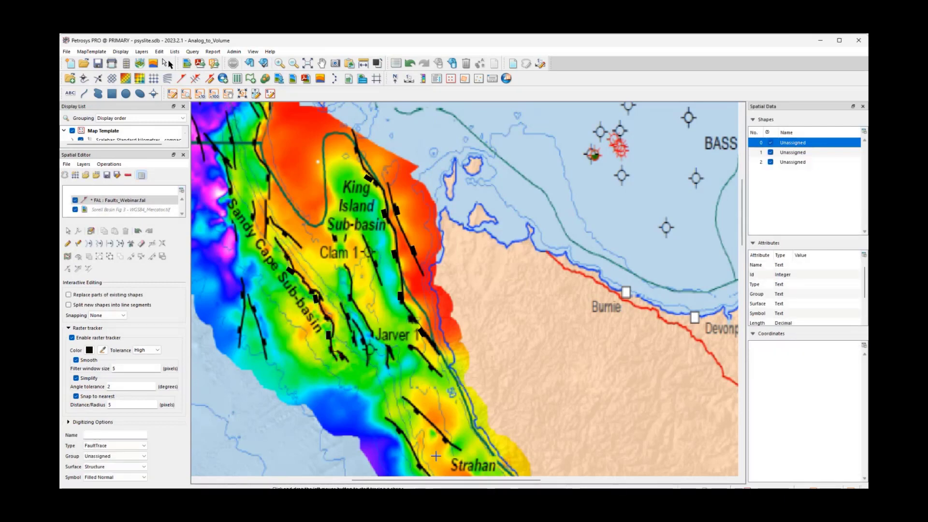
# Trace the short fault north of the Strahan Sub-basin label and the long curved fault from south of Cape Sorell 1 around the sub-basin's west side.
pyautogui.click(459, 449)
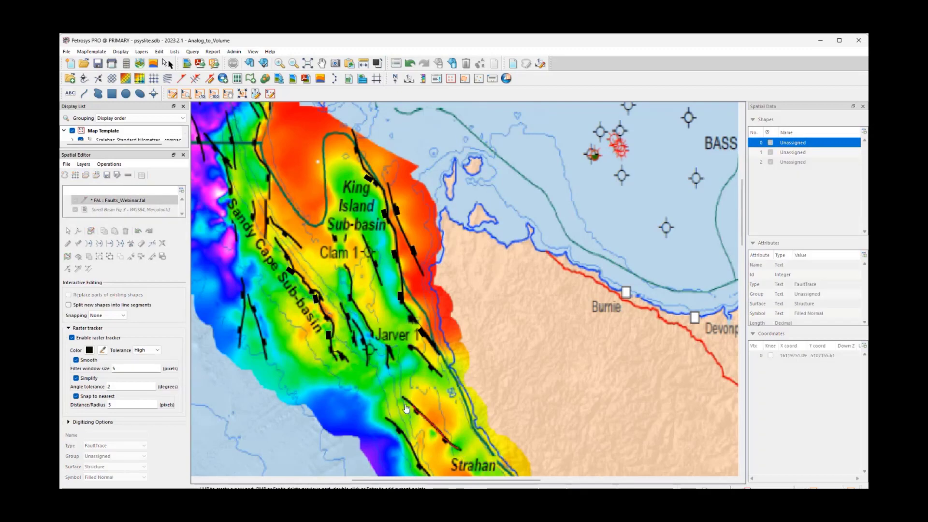
pyautogui.doubleClick(406, 408)
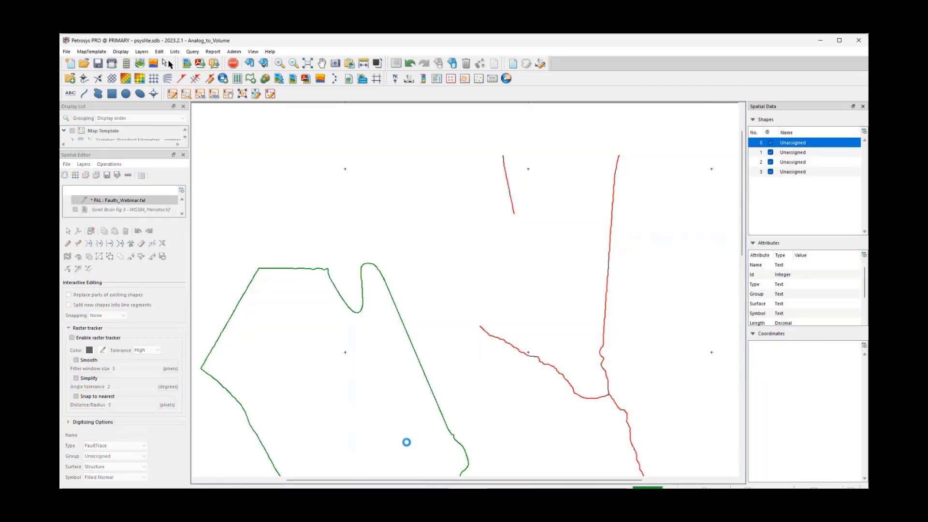
pyautogui.scroll(3, 433, 360)
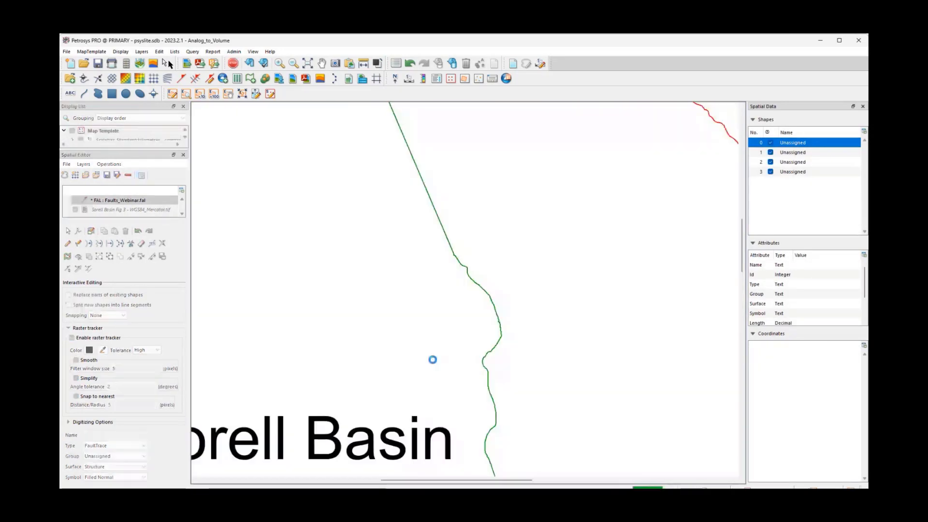
pyautogui.click(494, 425)
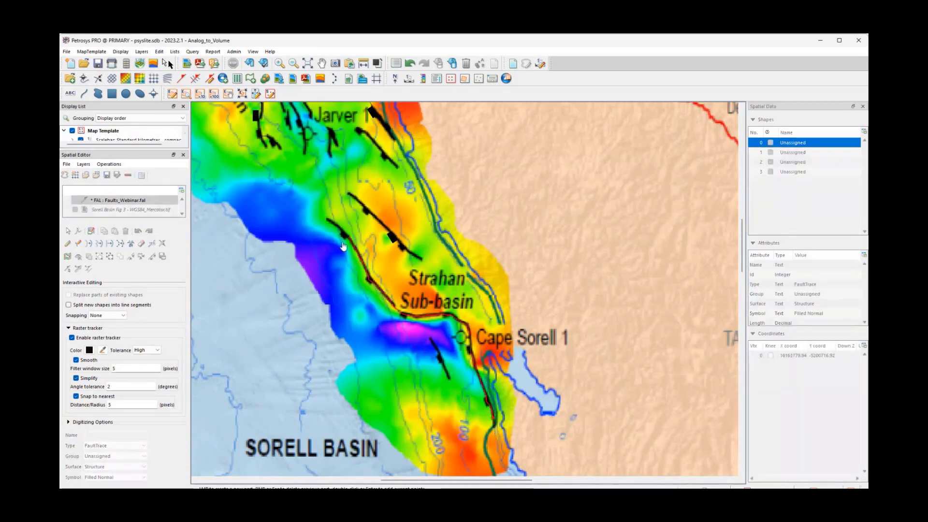
pyautogui.doubleClick(327, 223)
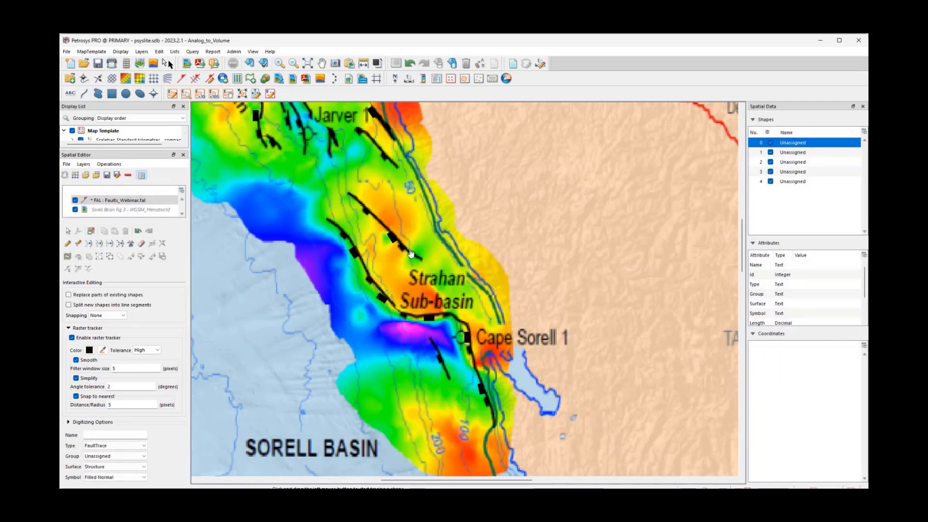
# Trace the two short, roughly north-south faults at the western edge of the Sandy Cape Sub-basin, west of Jarver 1.
pyautogui.scroll(-2, 333, 275)
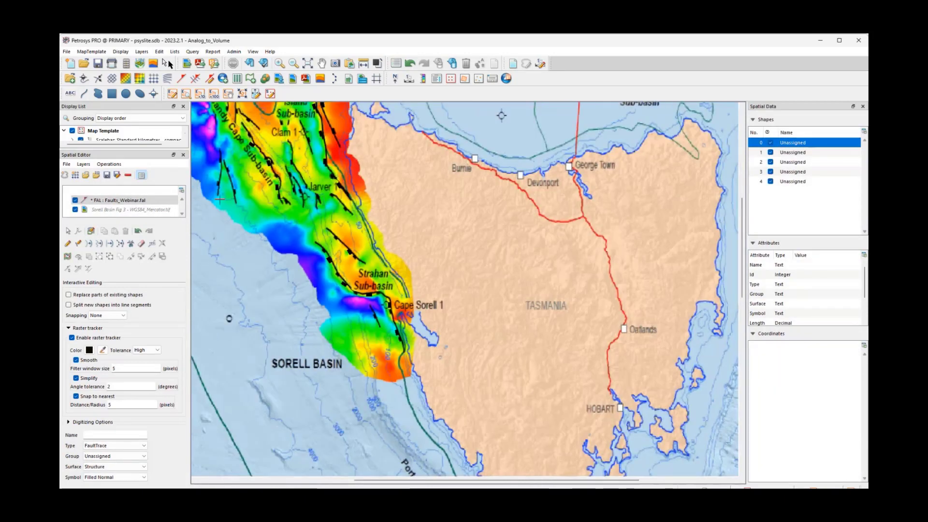
pyautogui.click(218, 195)
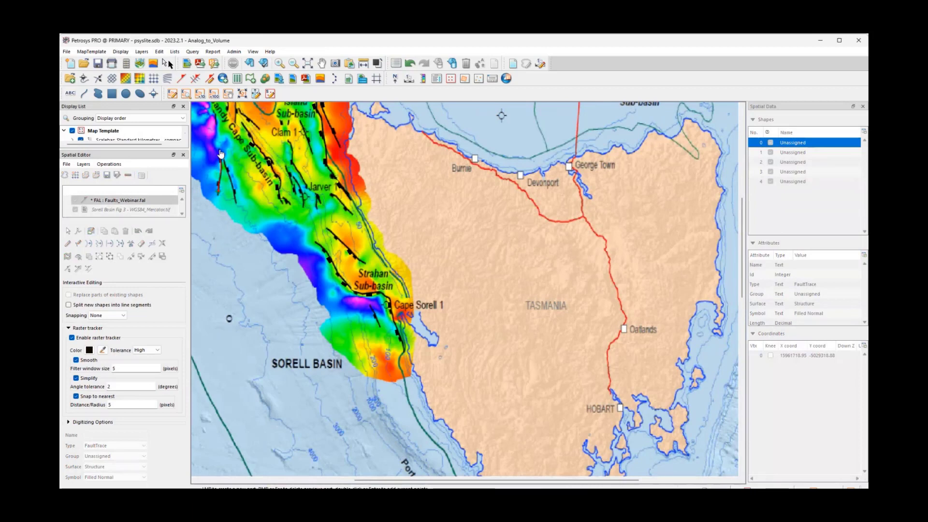
pyautogui.doubleClick(220, 154)
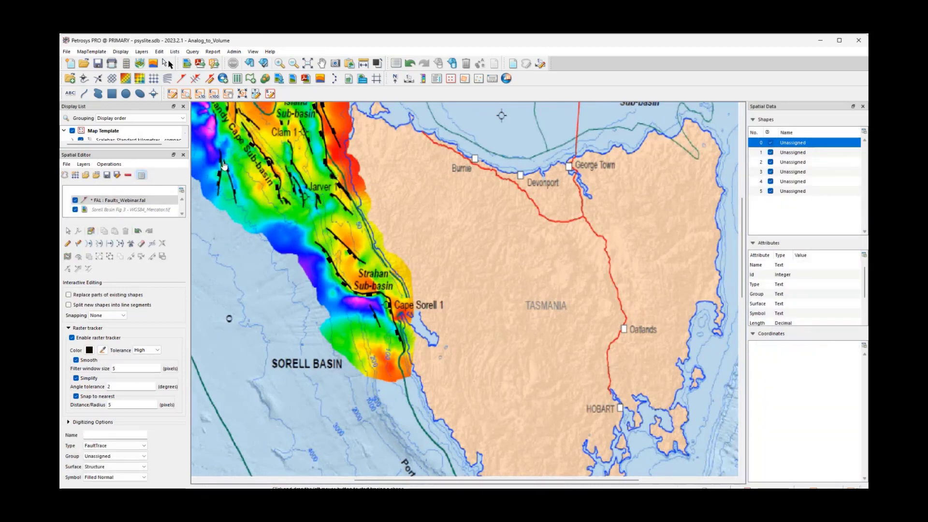
pyautogui.click(224, 164)
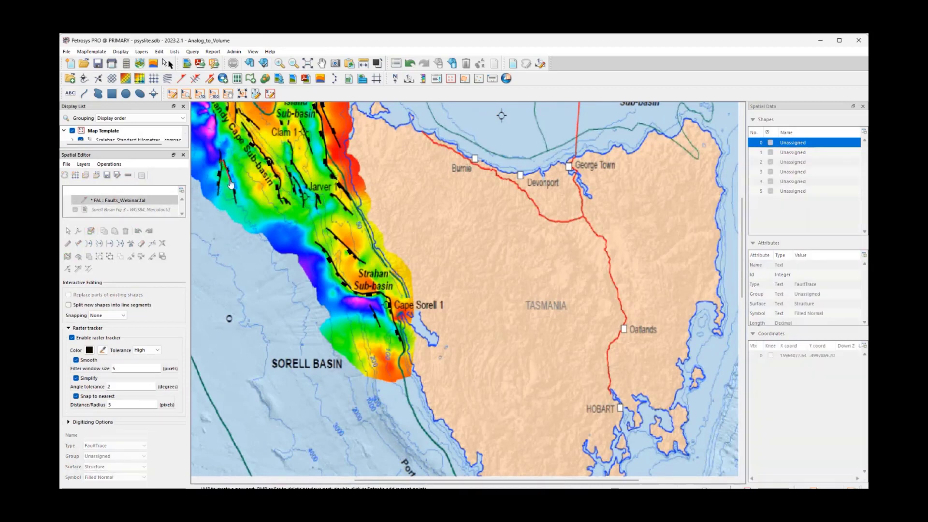
pyautogui.doubleClick(236, 207)
# Trace two more faults east of the Nelson Sub-basin label, each from its southeastern end toward the northwest.
pyautogui.scroll(-2, 273, 193)
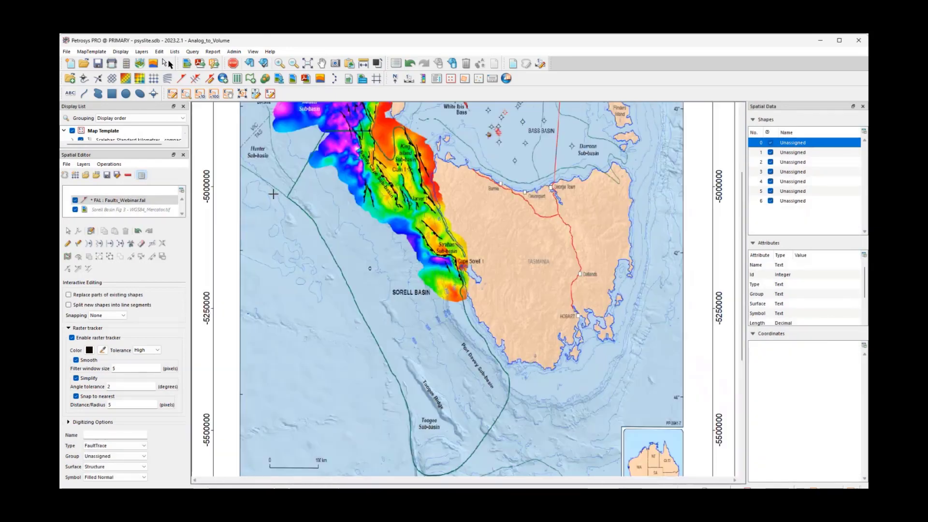
pyautogui.scroll(-2, 273, 193)
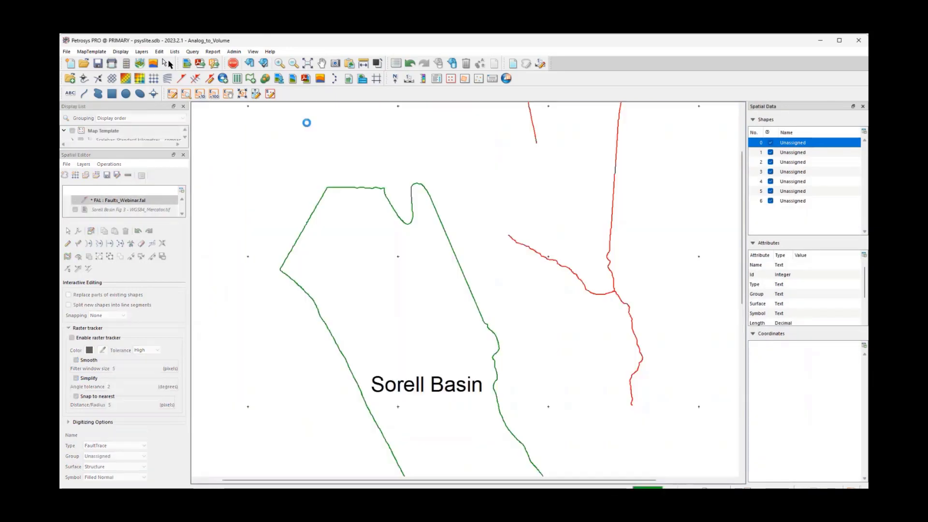
pyautogui.scroll(2, 383, 124)
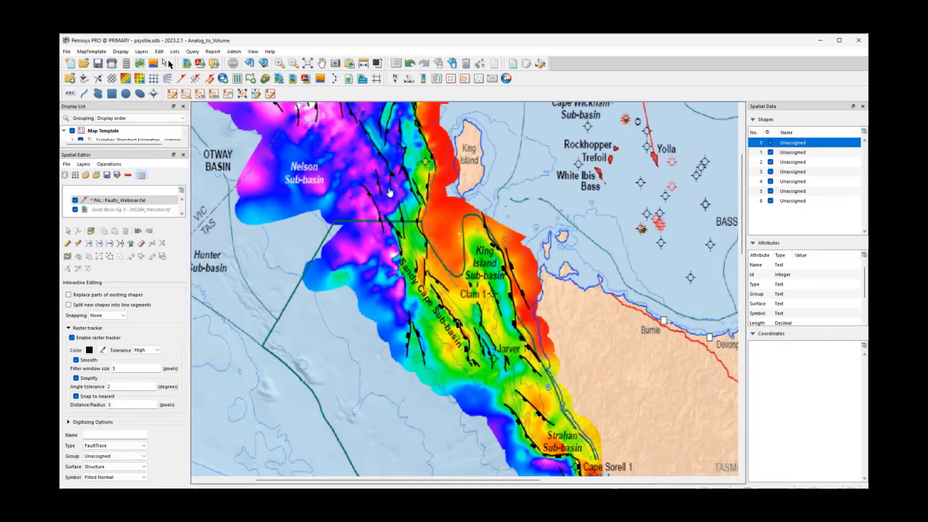
pyautogui.click(390, 192)
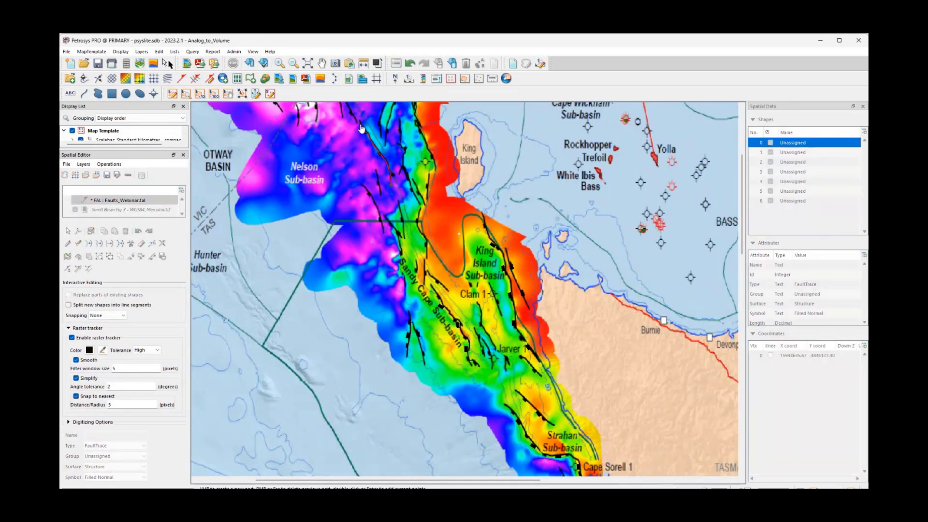
pyautogui.doubleClick(360, 125)
pyautogui.click(383, 228)
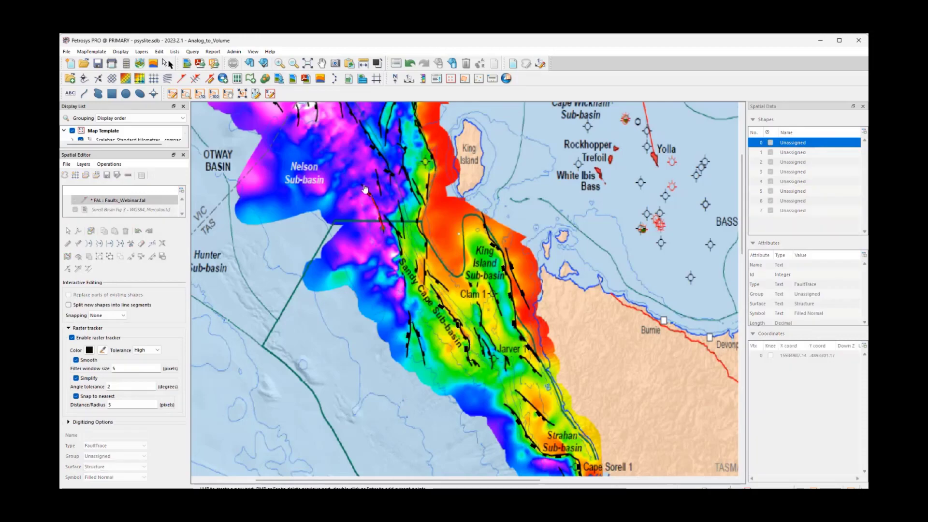
pyautogui.doubleClick(361, 189)
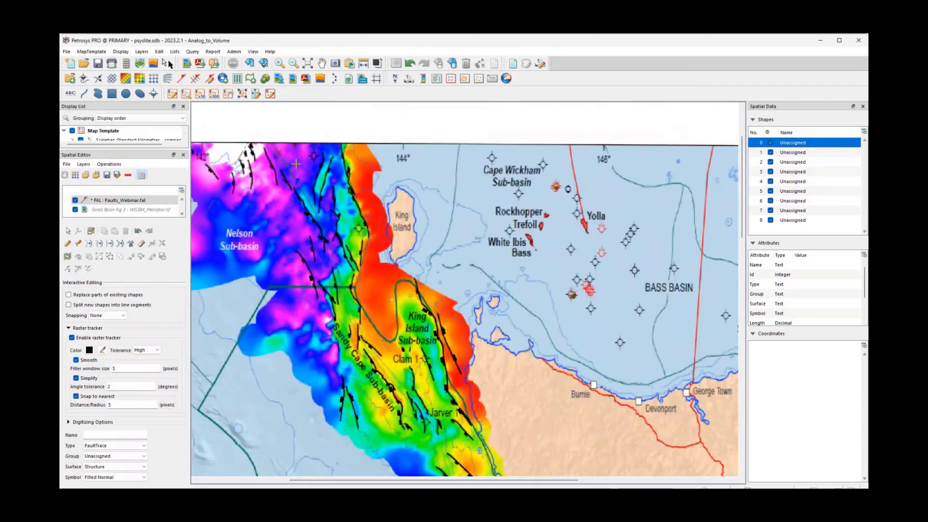
# Save the digitized faults in Faults_Webinar.fal, remove that layer from the Spatial Editor and close the editor.
pyautogui.scroll(-2, 296, 164)
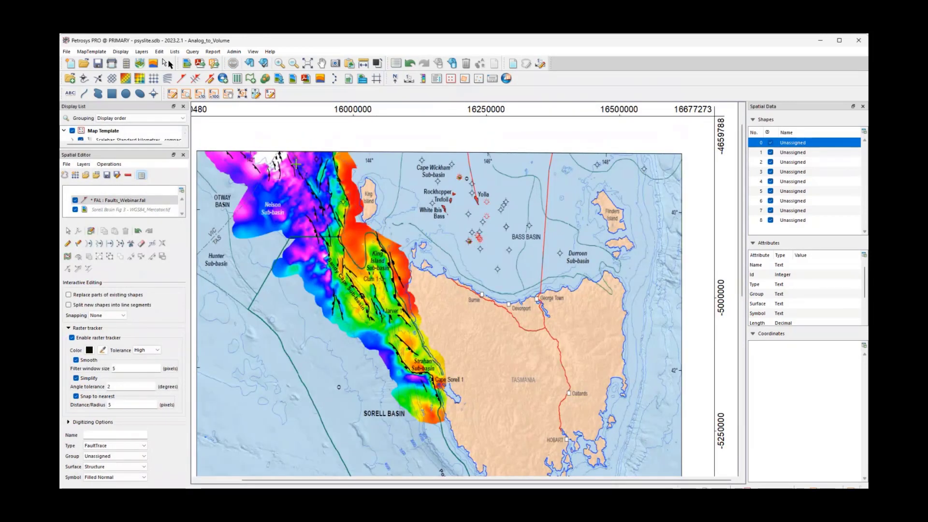
pyautogui.click(107, 175)
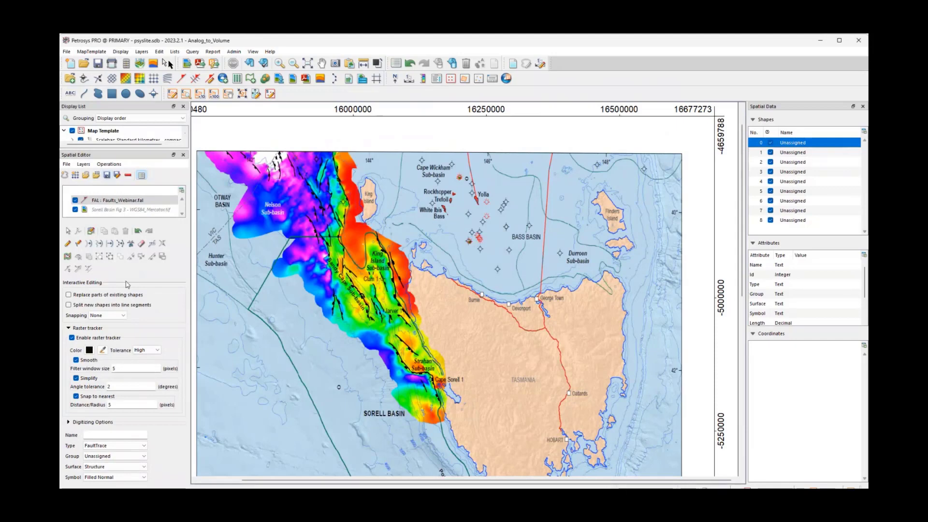
pyautogui.click(128, 176)
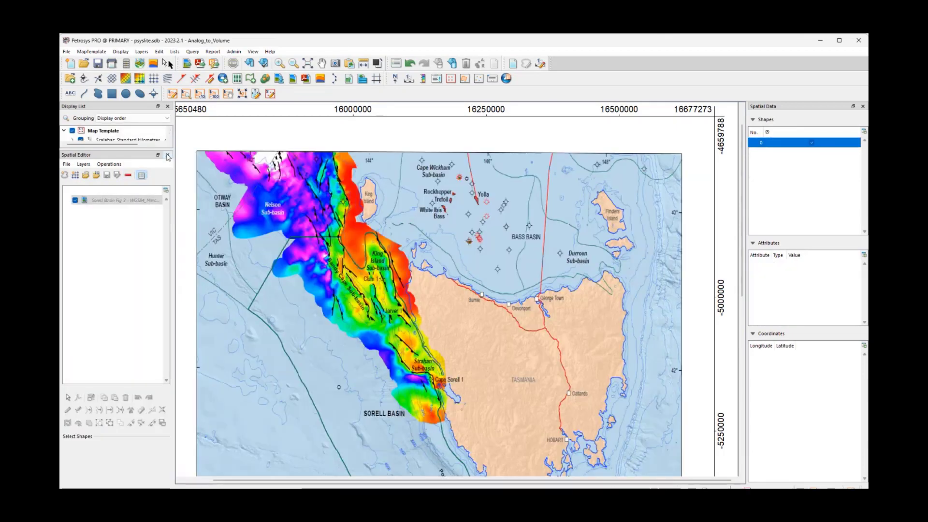
pyautogui.click(167, 155)
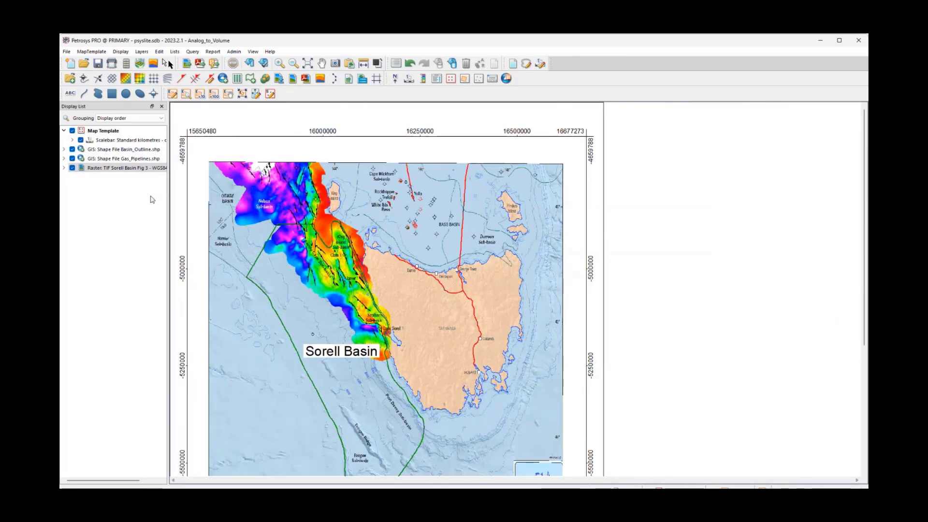
# Display the Petrosys fault file Faults.fal on the map with surface Structure, group Unassigned, fault type BOTH and the default symbol style.
pyautogui.click(119, 51)
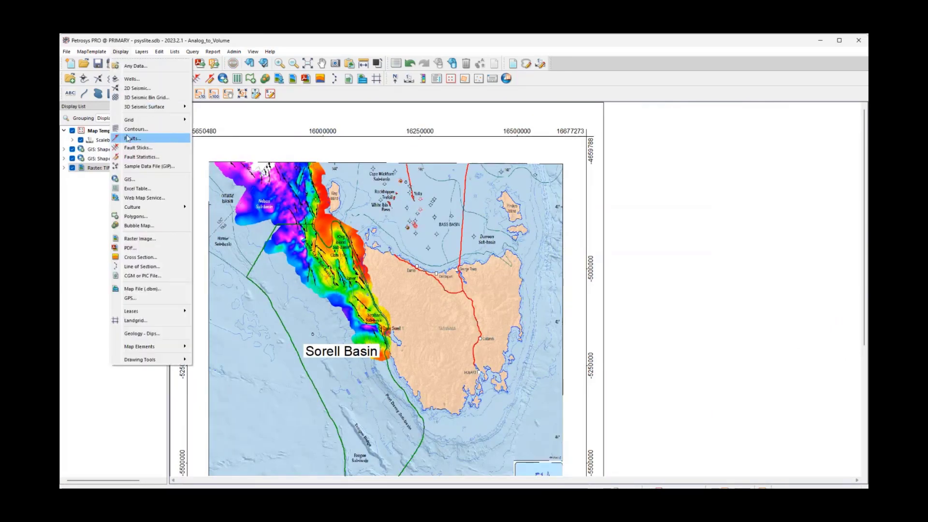
pyautogui.click(128, 138)
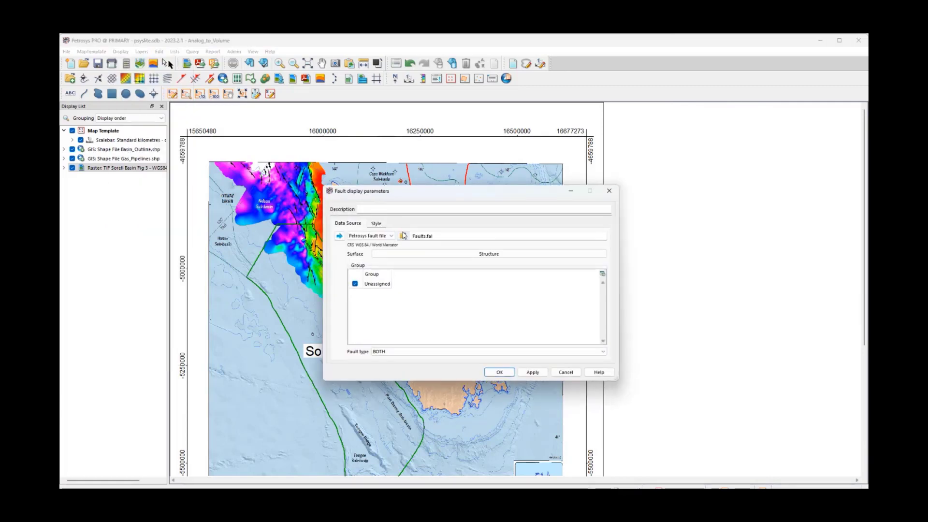
pyautogui.click(403, 235)
pyautogui.doubleClick(619, 223)
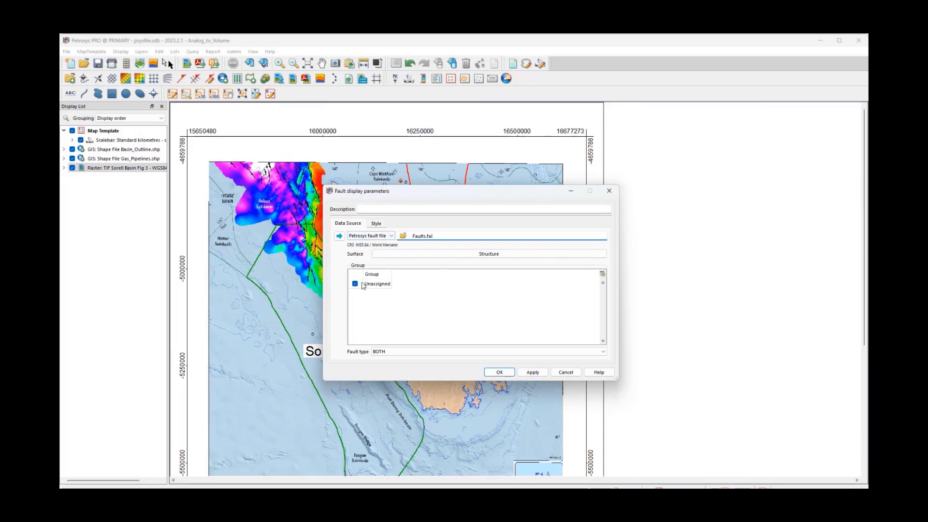
pyautogui.click(377, 223)
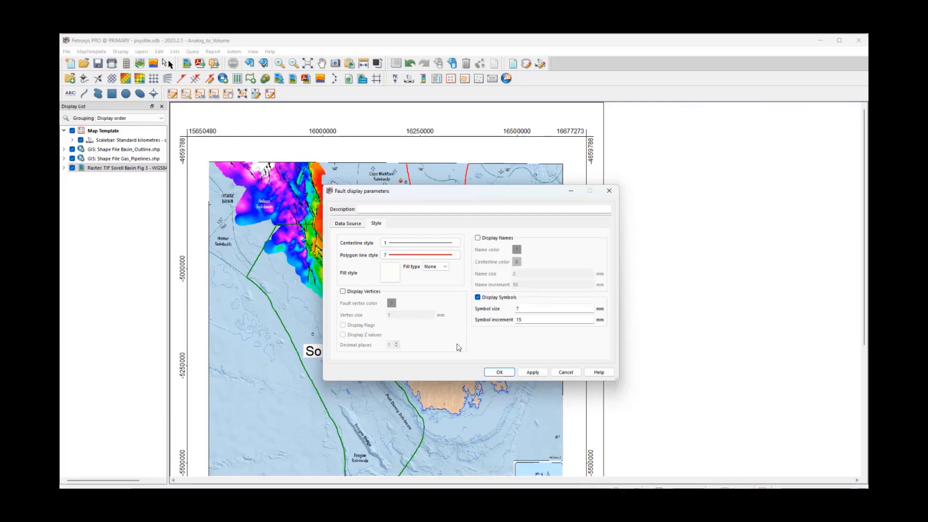
pyautogui.click(499, 372)
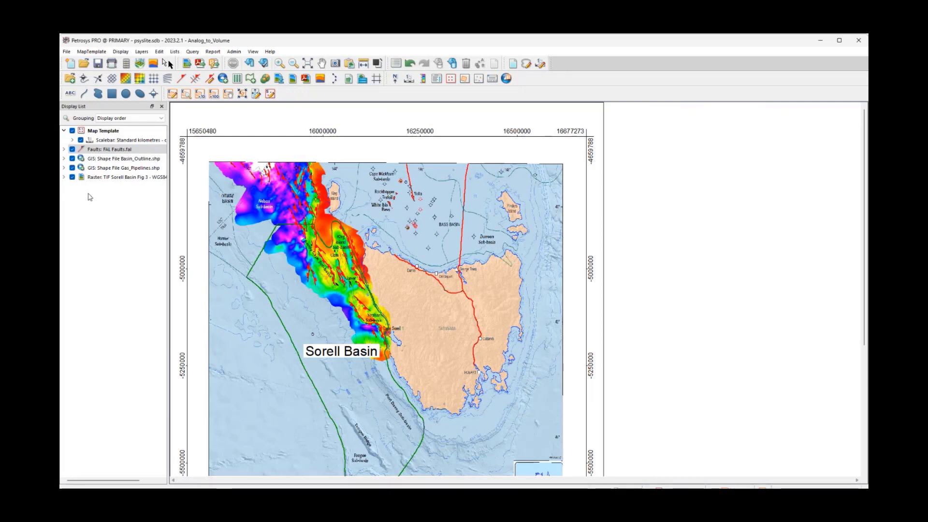
# Hide the Sorell Basin raster to examine the digitized faults, basin outline and gas pipelines on their own, and show the raster again.
pyautogui.click(72, 177)
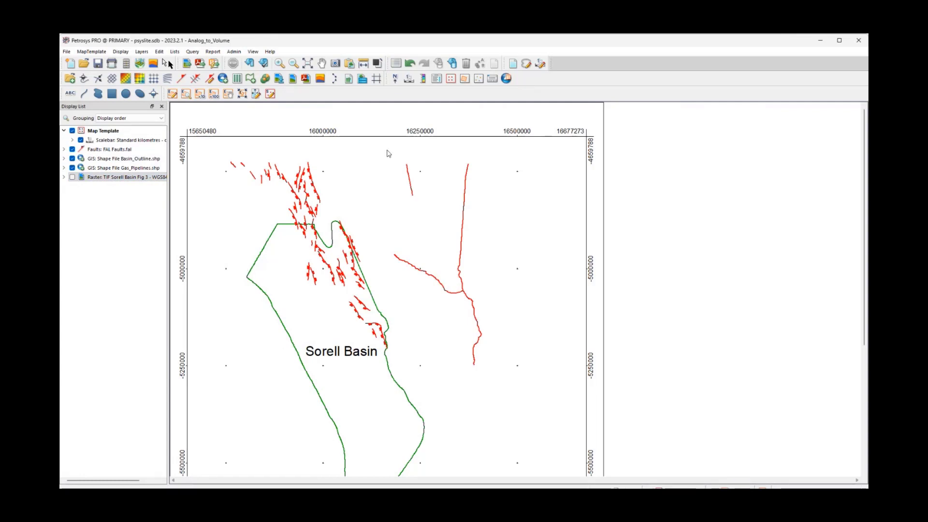
pyautogui.scroll(2, 332, 203)
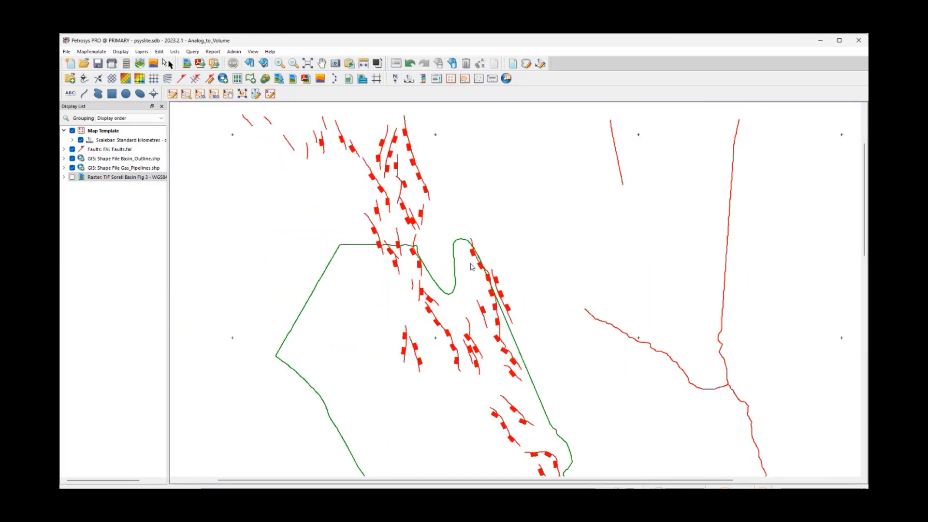
pyautogui.scroll(-5, 472, 266)
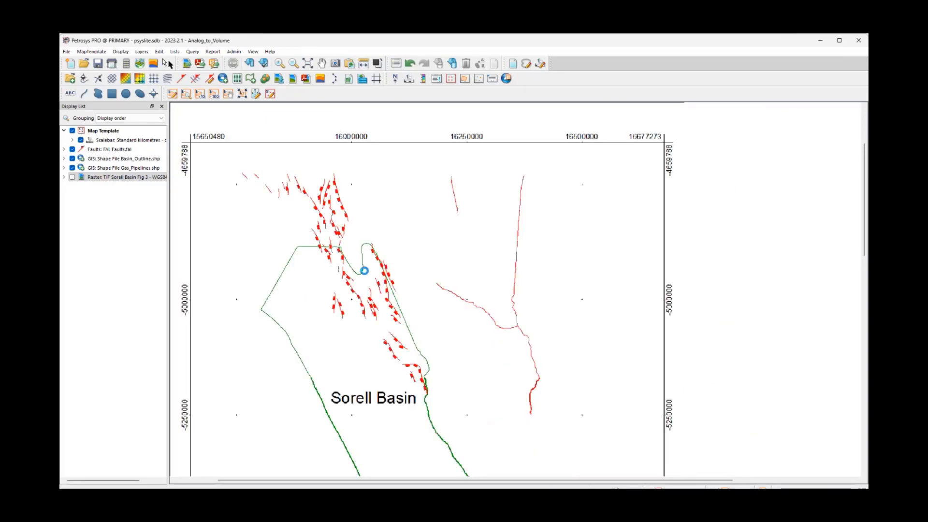
pyautogui.scroll(2, 276, 231)
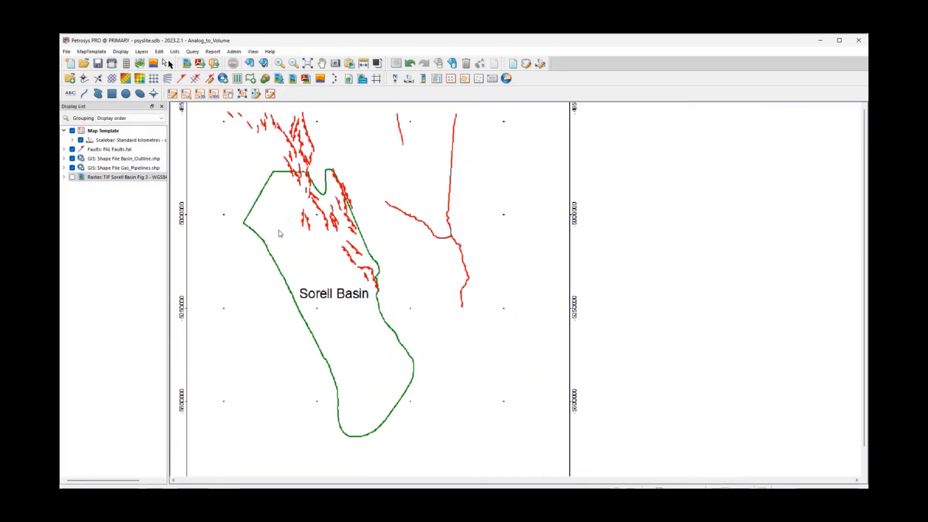
pyautogui.click(72, 178)
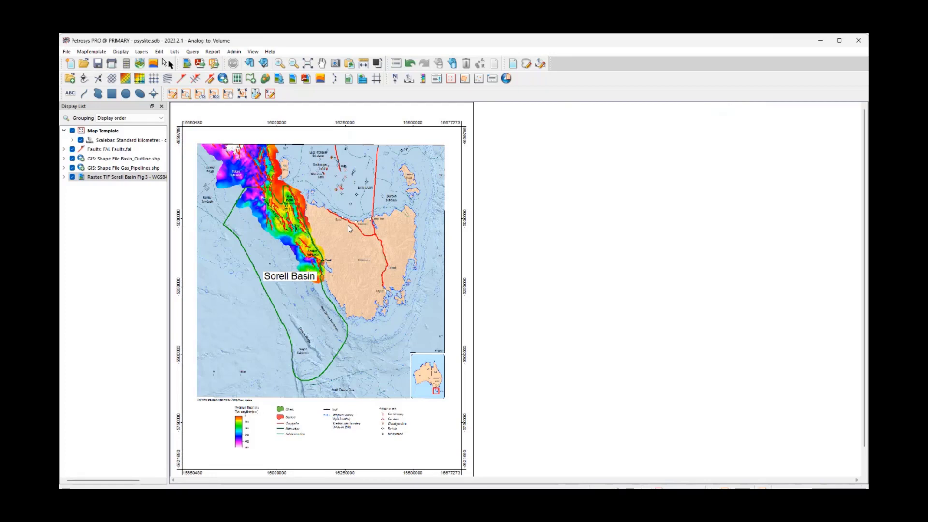
# Close the map window and return to the launcher of the Analog_to_Volume project.
pyautogui.click(858, 45)
pyautogui.click(481, 278)
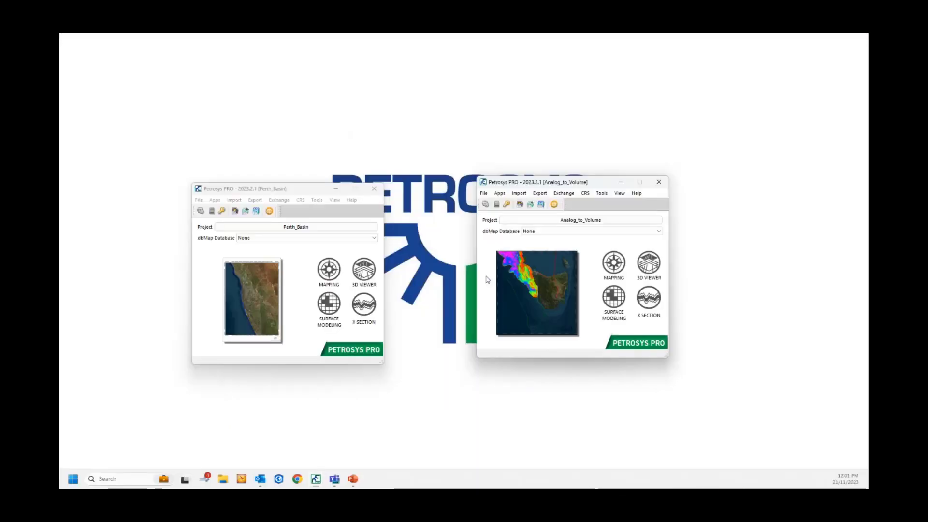
# Start Mapping for the Perth_Basin project and open the recent map Webinar - Perth Basin.dbm.
pyautogui.moveTo(255, 193); pyautogui.dragTo(294, 151)
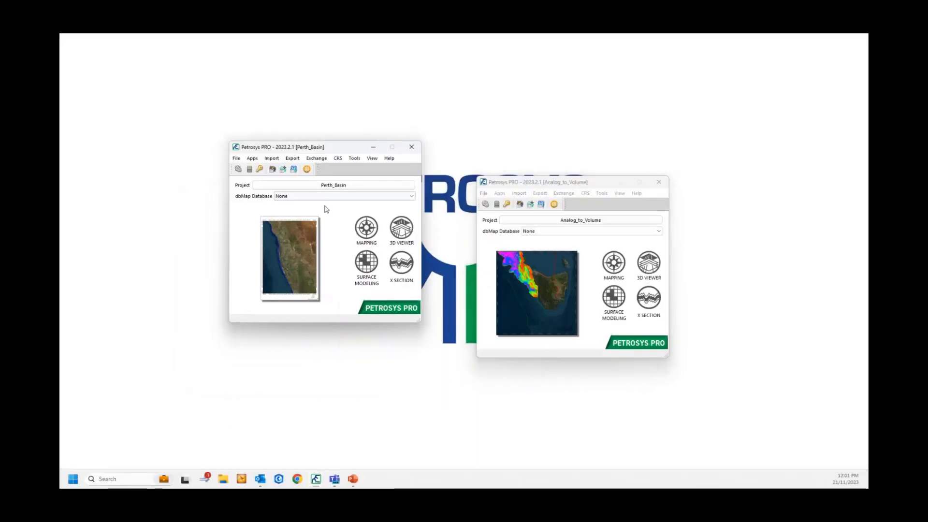
pyautogui.click(366, 233)
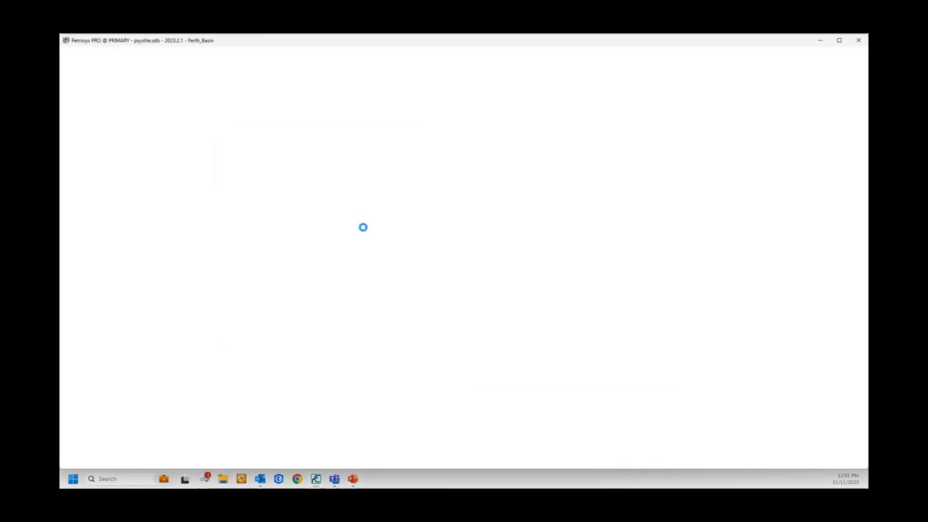
pyautogui.click(66, 51)
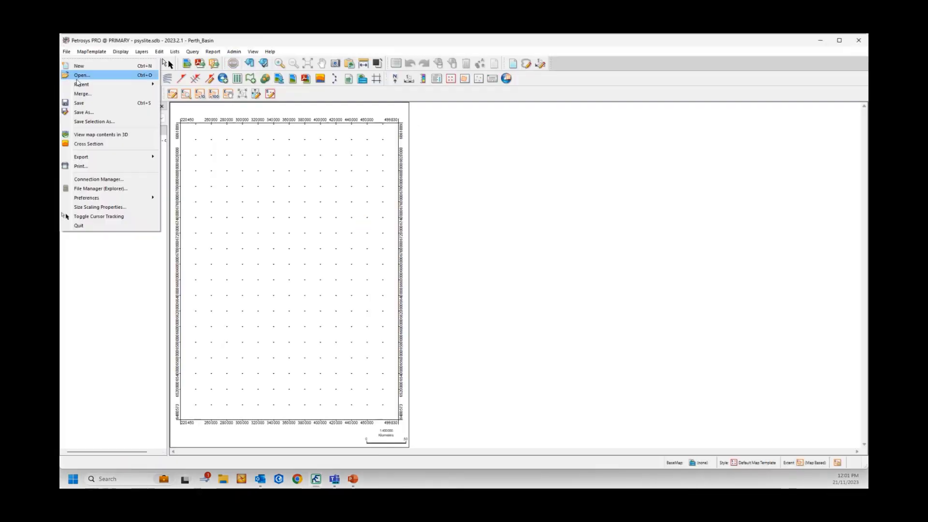
pyautogui.moveTo(81, 85)
pyautogui.click(199, 85)
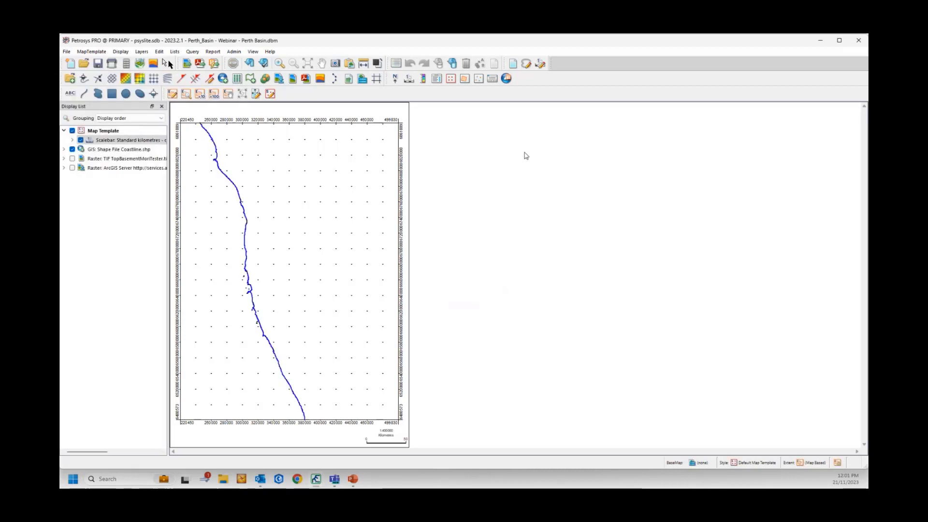
# Show the top basement TIF raster on the map and examine its two-way time contours and faults.
pyautogui.click(72, 158)
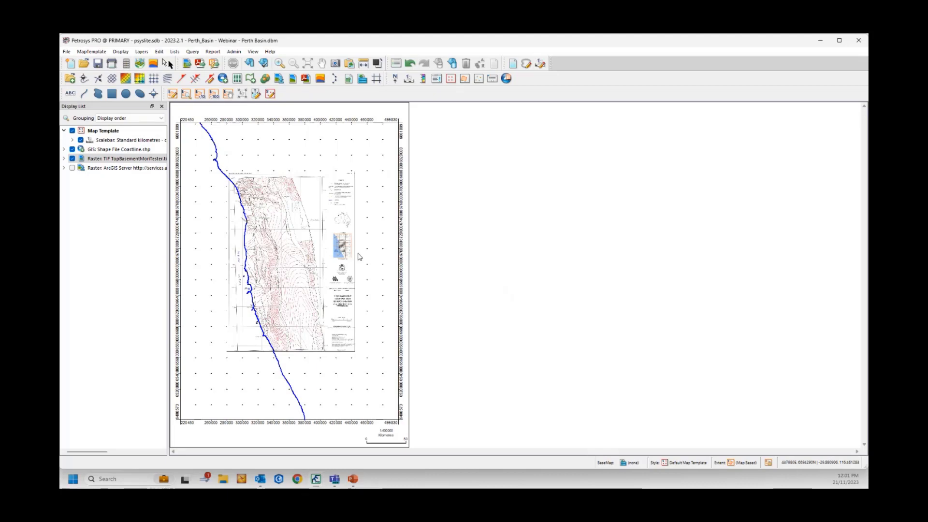
pyautogui.scroll(5, 360, 257)
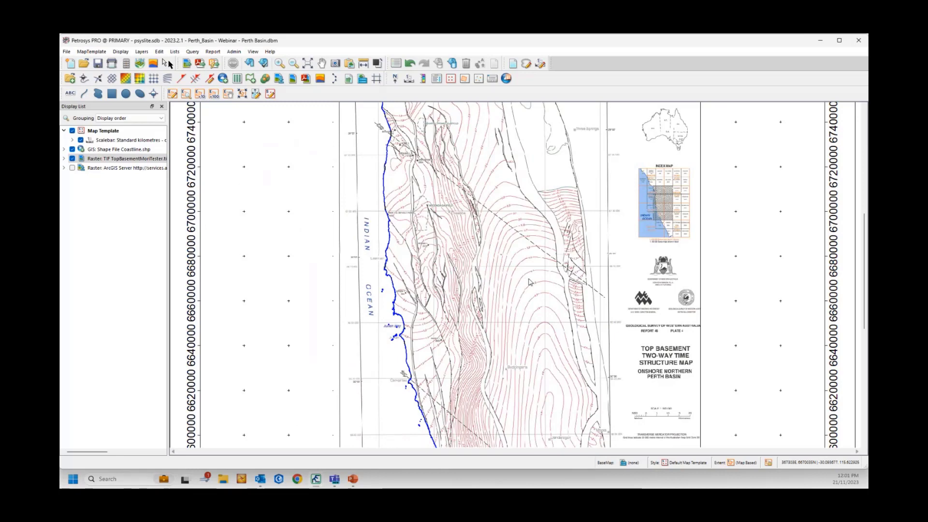
pyautogui.scroll(1, 529, 282)
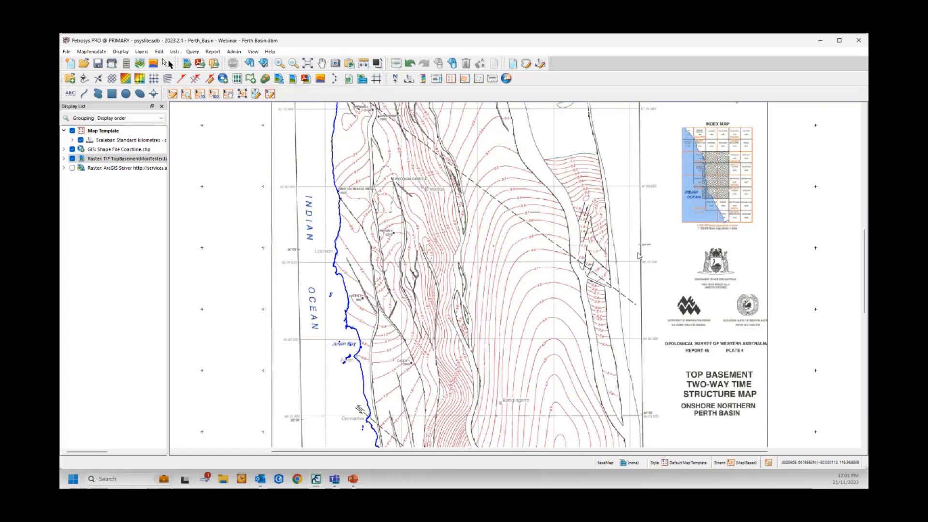
pyautogui.scroll(-2, 637, 252)
pyautogui.scroll(3, 628, 295)
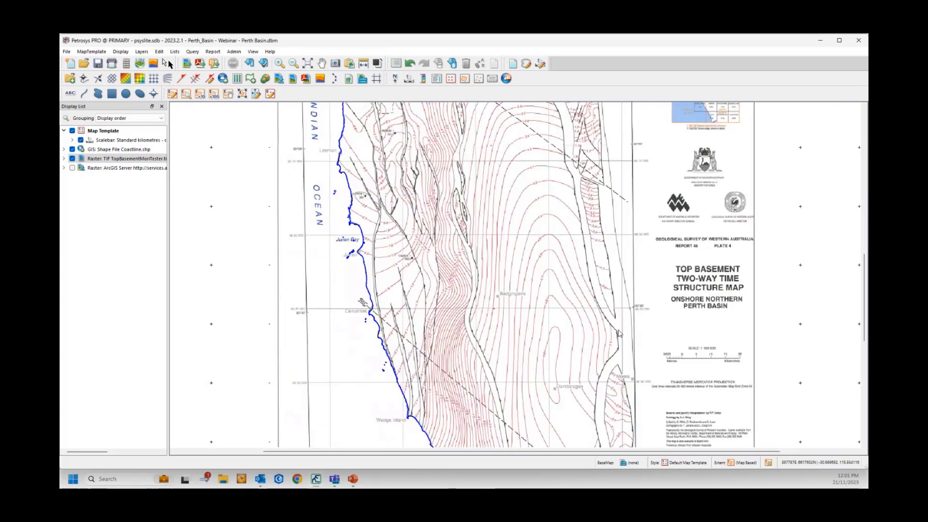
pyautogui.scroll(1, 621, 332)
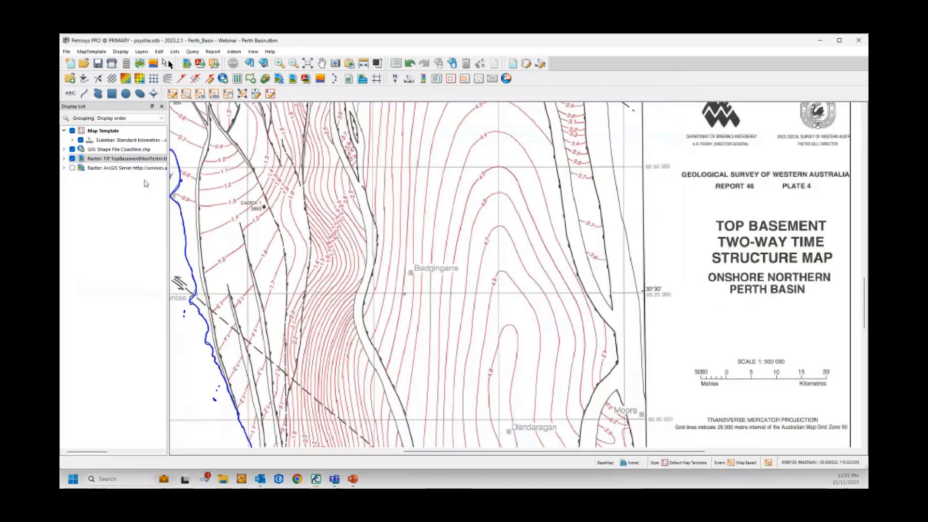
# Open the top basement raster in the Spatial Editor and create a new Petrosys contour file layer named twt_webinar.con.
pyautogui.rightClick(113, 161)
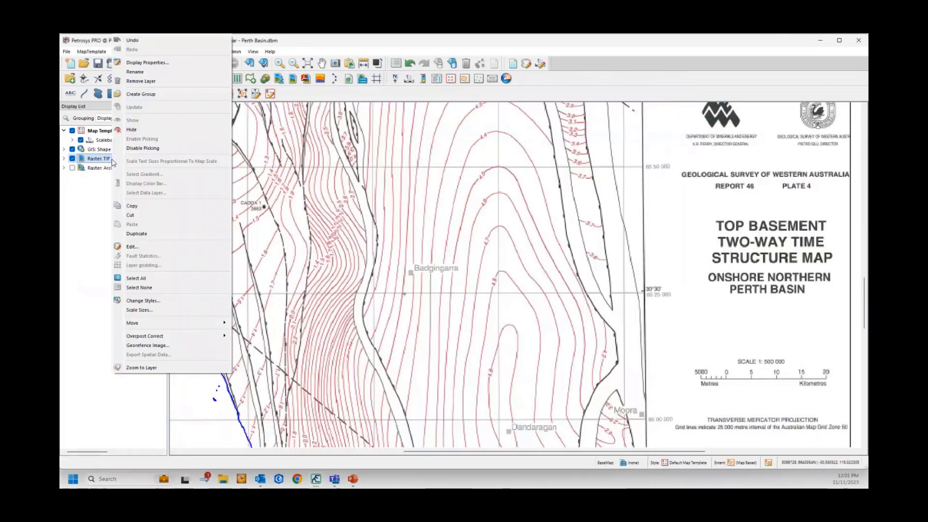
pyautogui.click(143, 247)
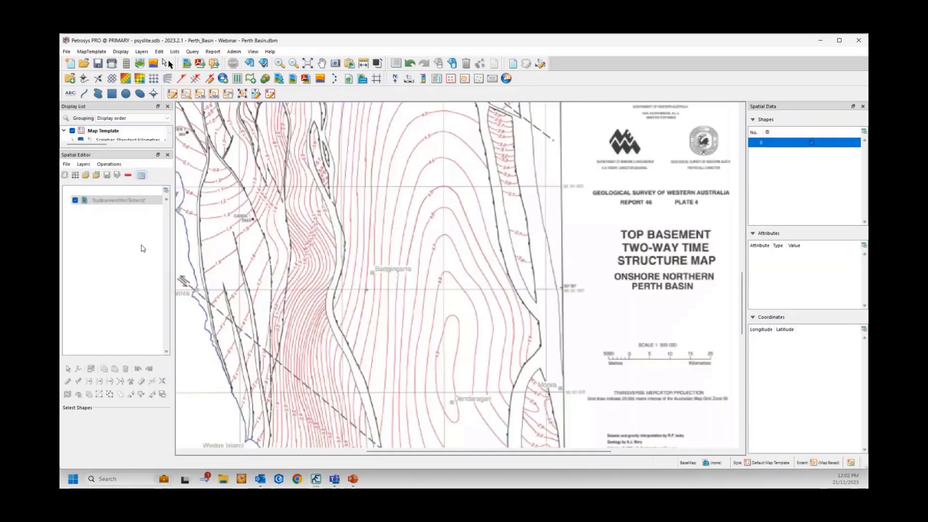
pyautogui.click(65, 175)
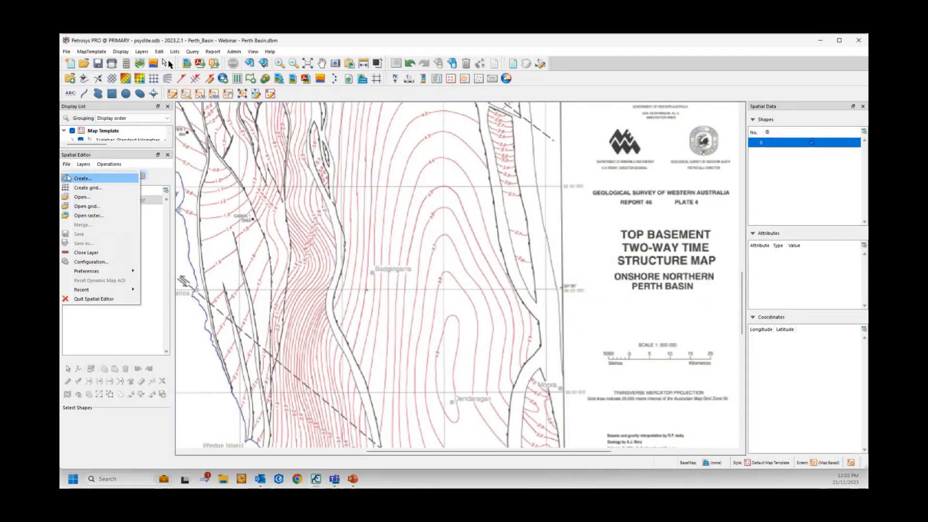
pyautogui.click(68, 177)
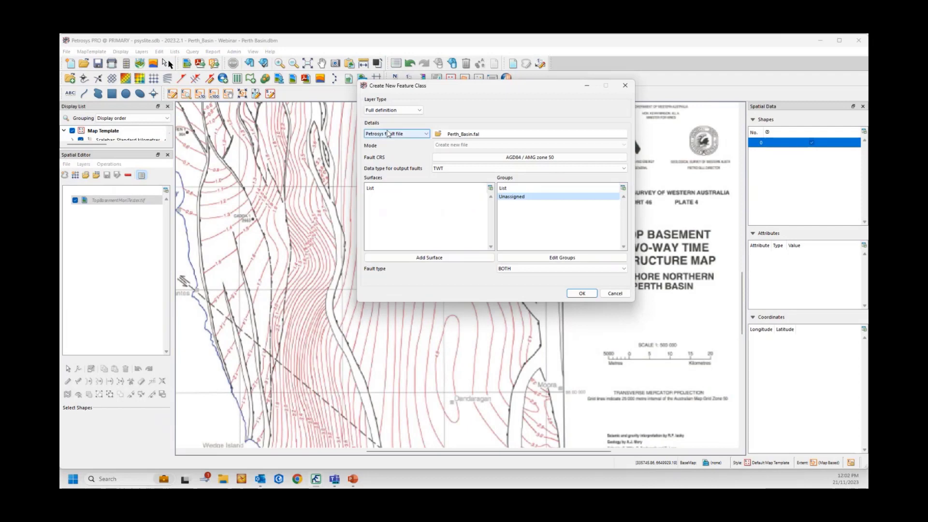
pyautogui.click(389, 134)
pyautogui.click(387, 177)
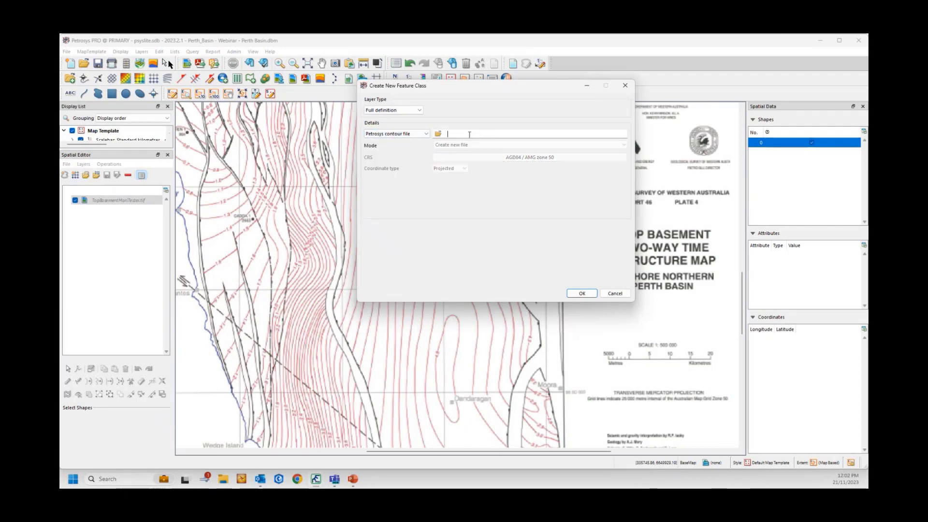
pyautogui.write('twt_webinar.con')
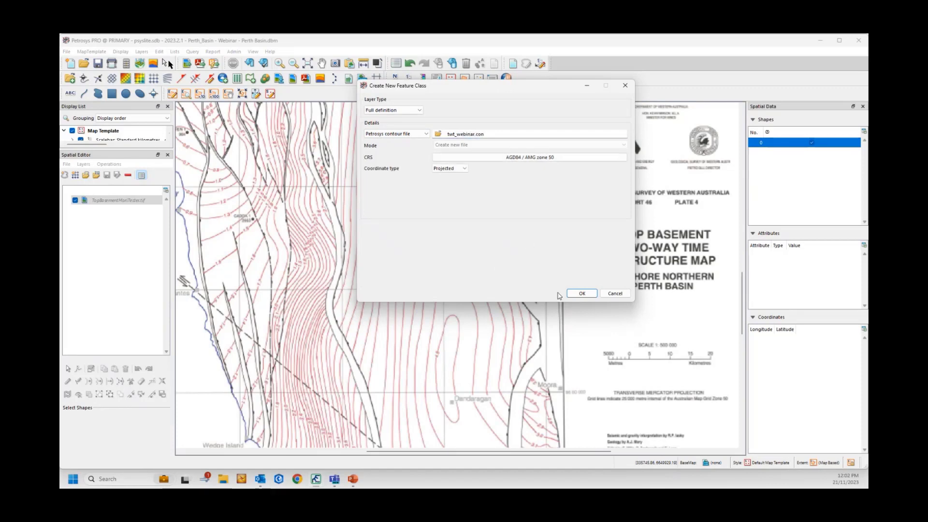
pyautogui.click(572, 295)
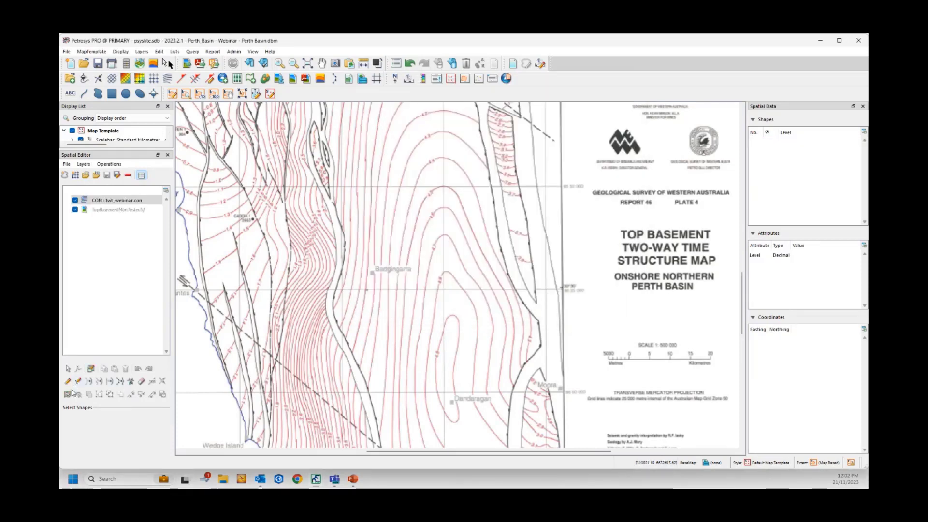
# Start digitizing in the contour layer, enable the raster tracker and sample its tracking color from a red contour line.
pyautogui.click(68, 385)
pyautogui.scroll(4, 370, 382)
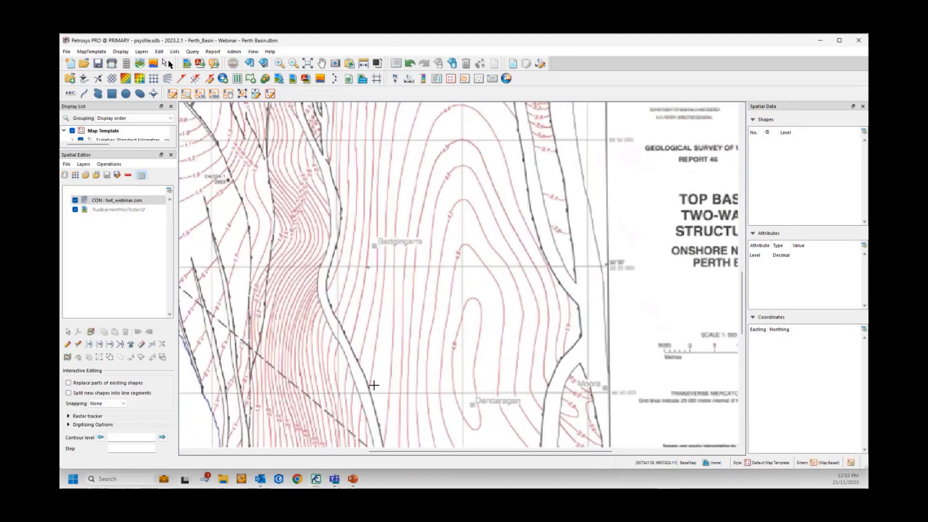
pyautogui.scroll(1, 374, 385)
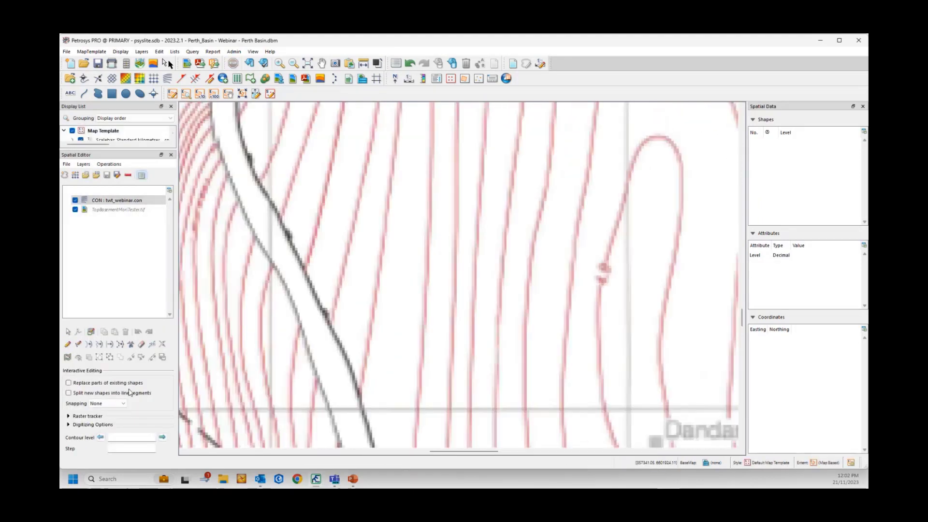
pyautogui.click(68, 416)
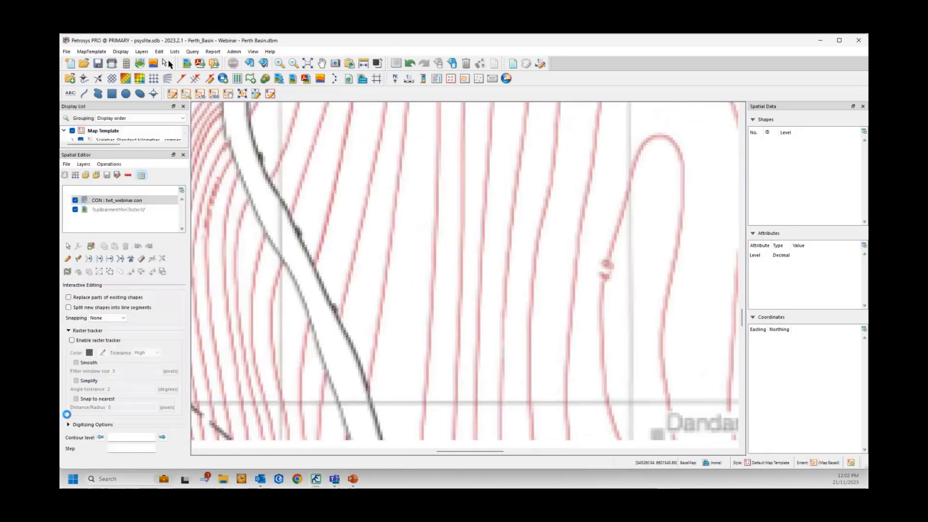
pyautogui.click(72, 342)
pyautogui.scroll(2, 420, 379)
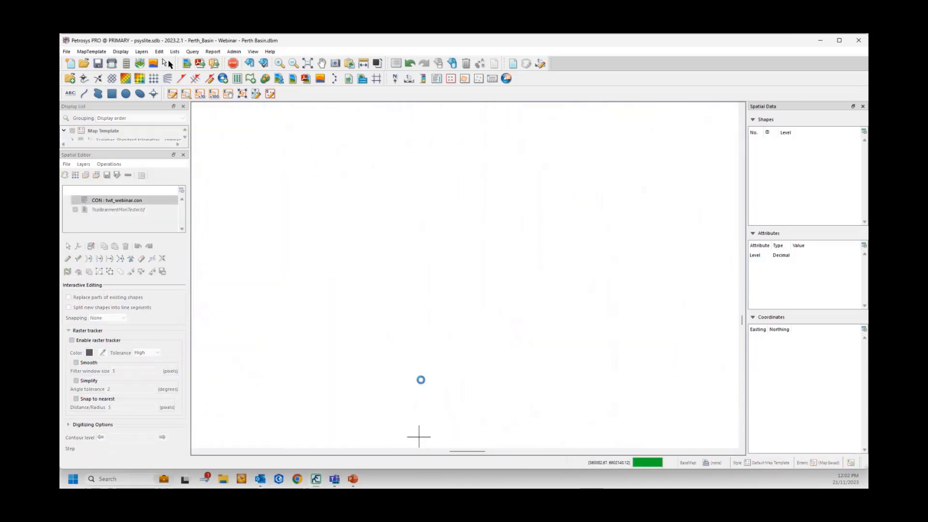
pyautogui.click(102, 352)
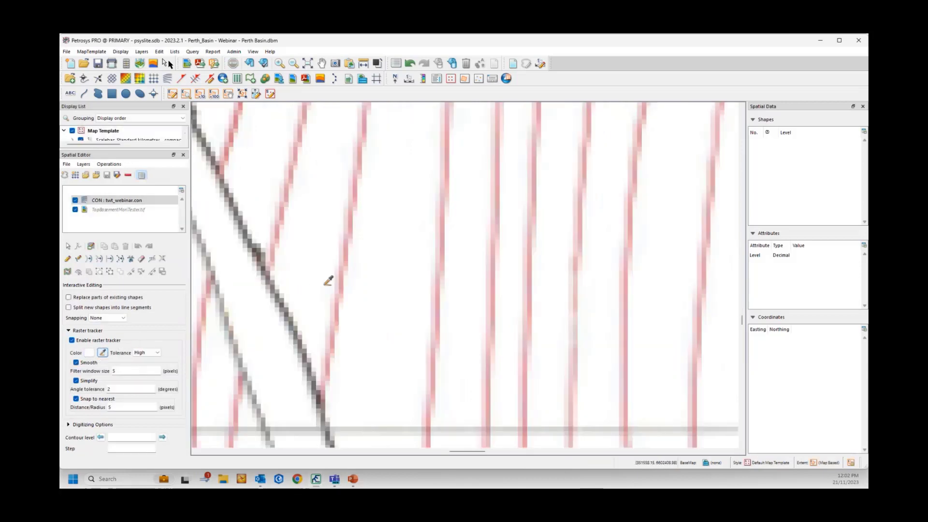
pyautogui.click(341, 283)
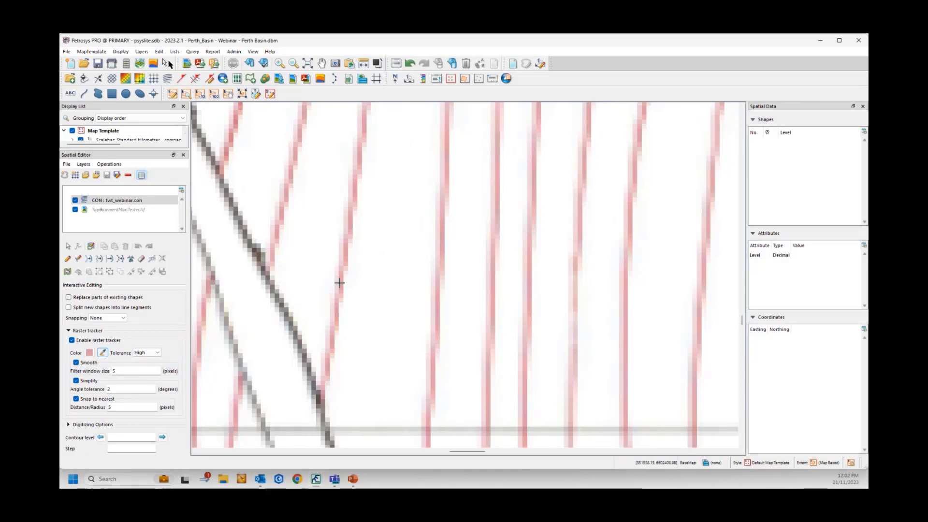
# Set the contour level to 4.8 with step 0.1 and trace the 4.8 contour around Dandaragan plus its short segment beyond the fault edge.
pyautogui.scroll(-2, 350, 303)
pyautogui.scroll(-1, 351, 302)
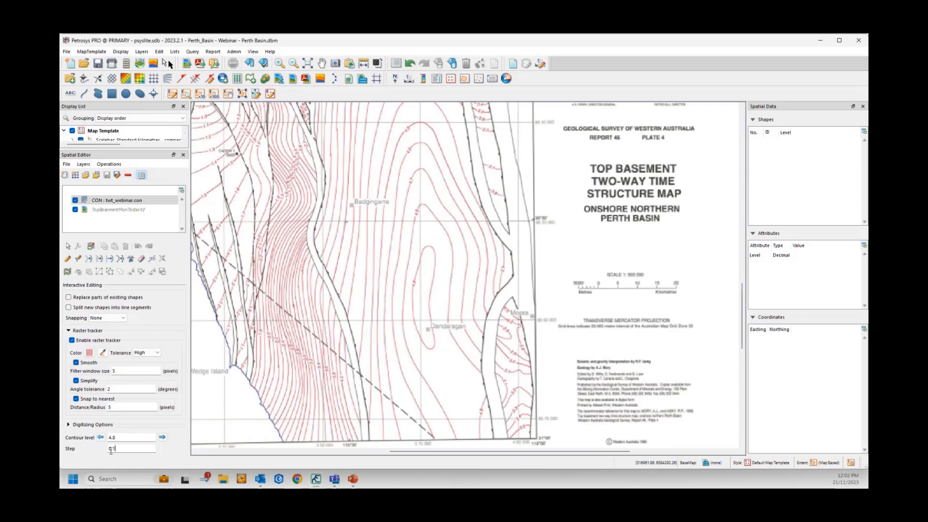
pyautogui.click(456, 437)
pyautogui.click(407, 345)
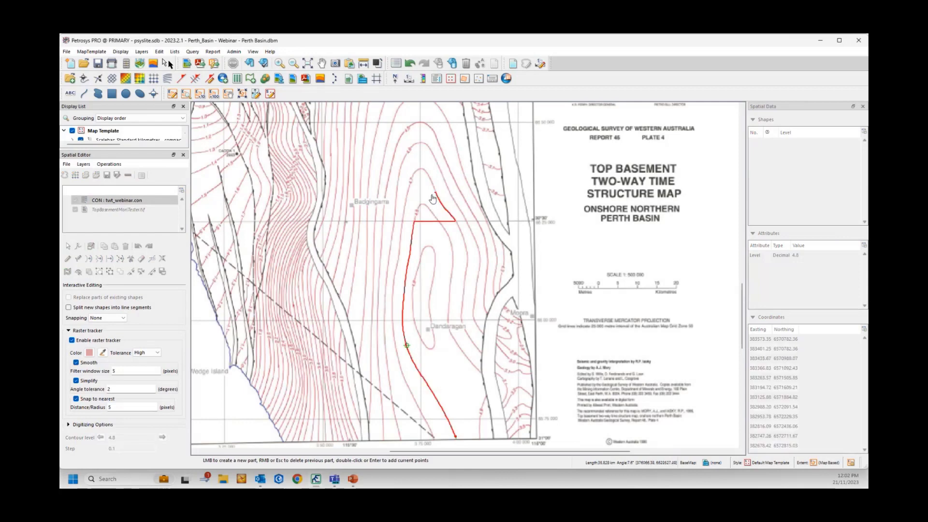
pyautogui.click(428, 208)
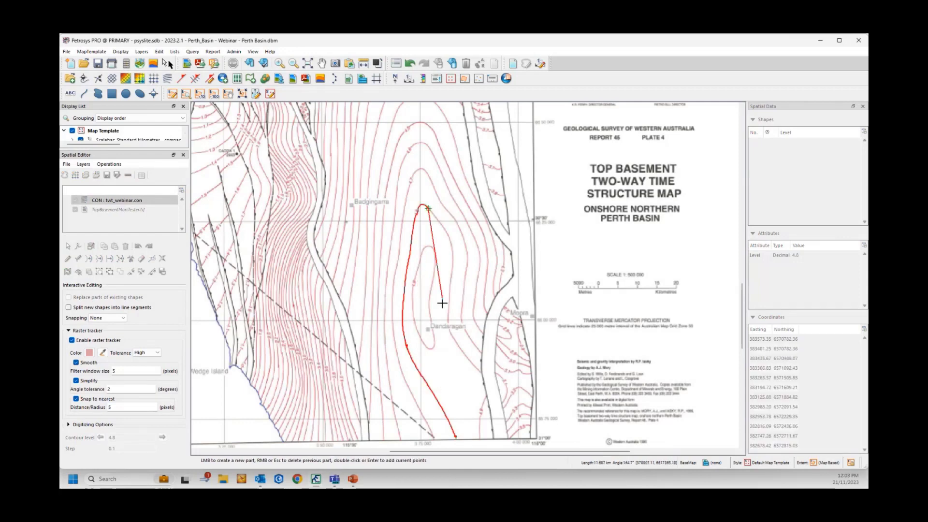
pyautogui.doubleClick(483, 381)
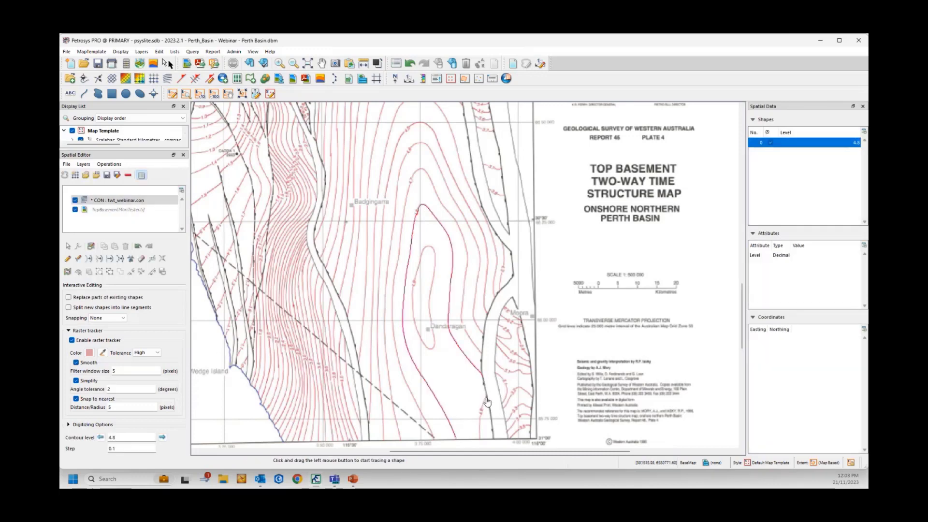
pyautogui.click(485, 401)
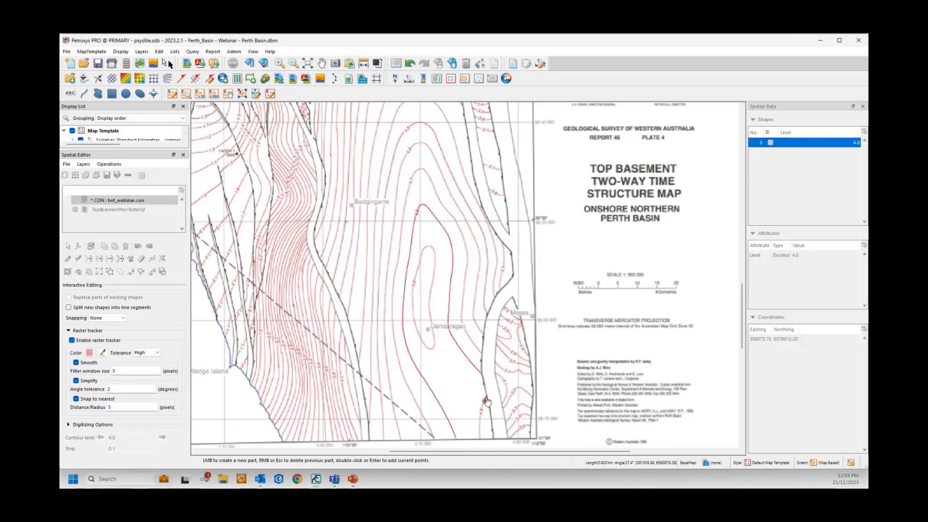
pyautogui.doubleClick(482, 443)
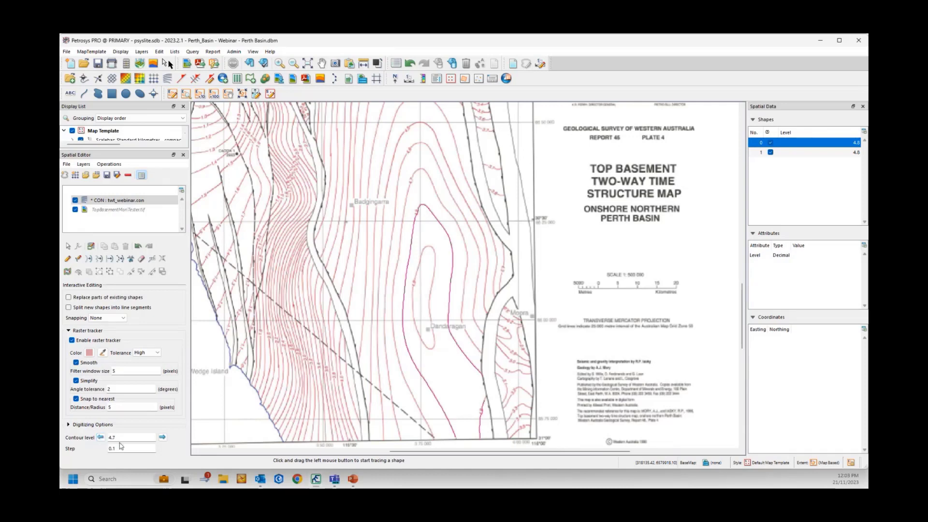
# Trace the next two surrounding contours outward with the raster tracker at levels 4.7 and 4.6, ending each at the eastern fault.
pyautogui.moveTo(399, 435)
pyautogui.mouseDown()
pyautogui.moveTo(402, 261)
pyautogui.moveTo(392, 401)
pyautogui.moveTo(399, 432)
pyautogui.moveTo(426, 421)
pyautogui.moveTo(398, 357)
pyautogui.moveTo(417, 179)
pyautogui.moveTo(452, 217)
pyautogui.moveTo(478, 290)
pyautogui.moveTo(464, 334)
pyautogui.moveTo(483, 358)
pyautogui.mouseUp()
pyautogui.press('Return')
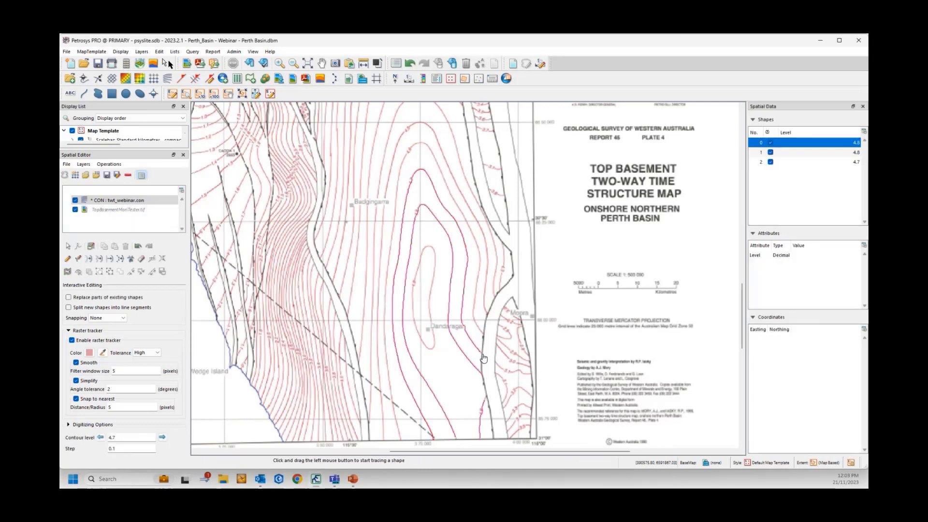
pyautogui.click(100, 437)
pyautogui.moveTo(400, 438); pyautogui.dragTo(390, 364)
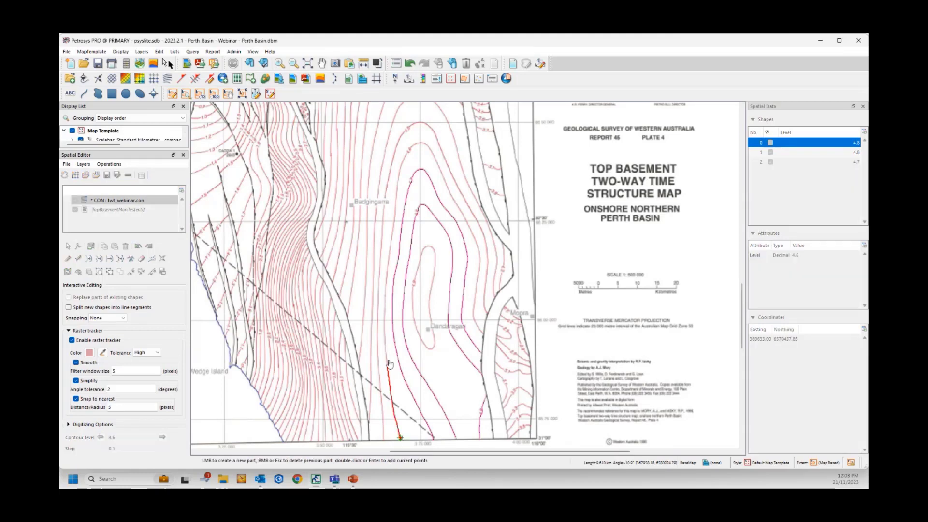
pyautogui.click(384, 330)
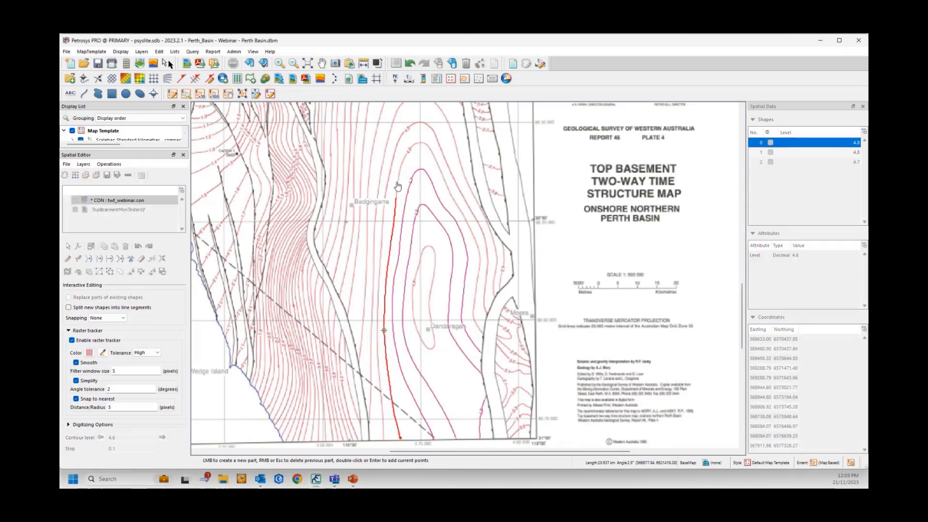
pyautogui.click(444, 181)
pyautogui.click(474, 300)
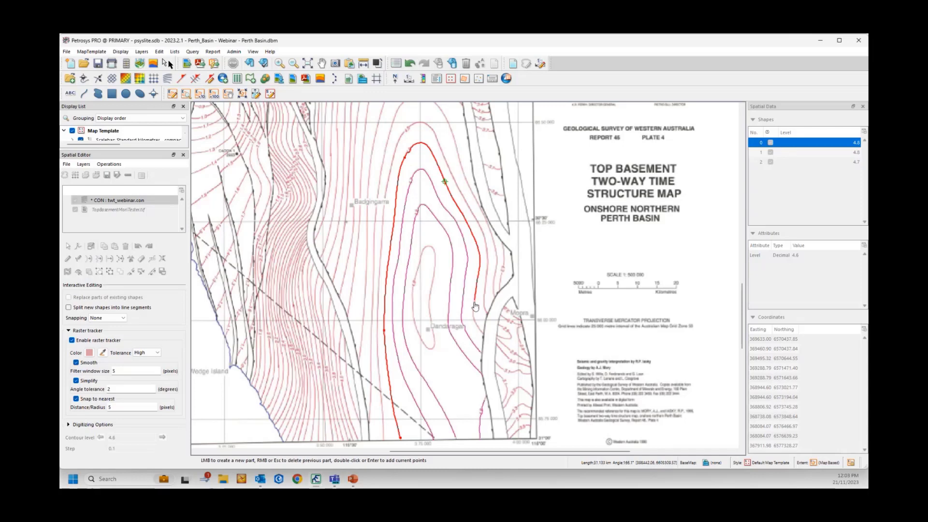
pyautogui.doubleClick(485, 338)
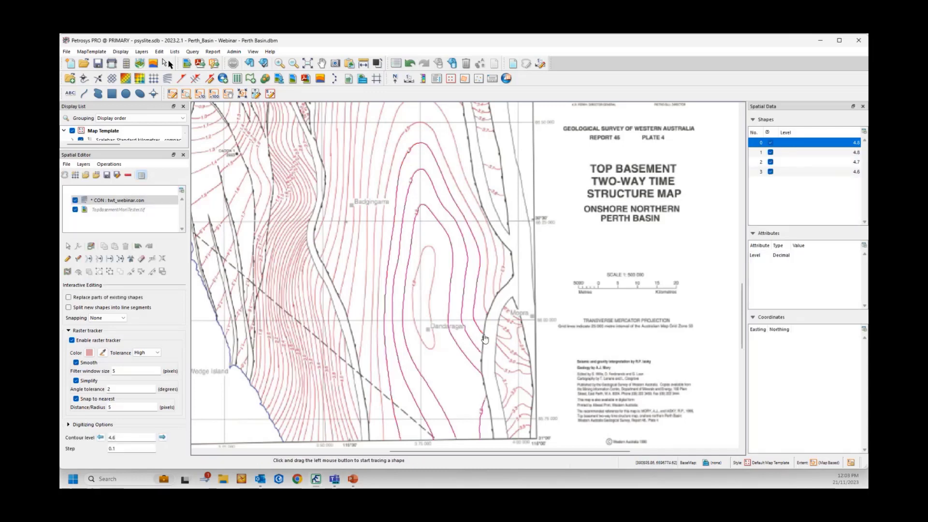
pyautogui.scroll(-3, 485, 339)
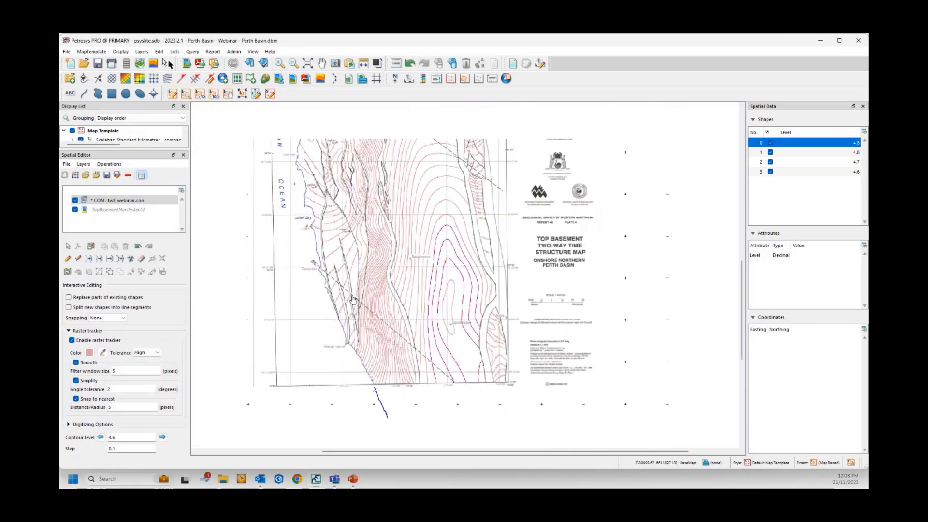
pyautogui.scroll(-2, 353, 299)
pyautogui.scroll(1, 421, 219)
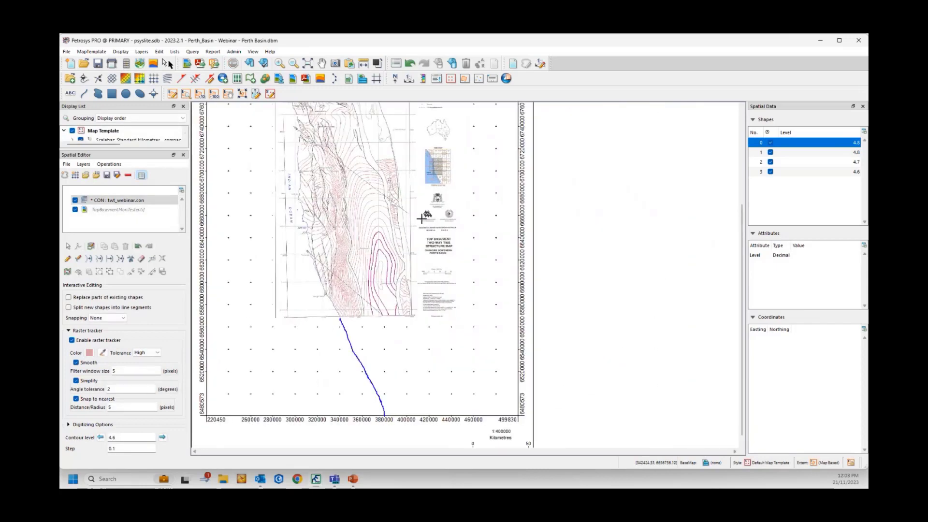
# Close the twt_webinar.con contour layer and discard its unsaved changes.
pyautogui.scroll(-1, 349, 164)
pyautogui.scroll(1, 325, 174)
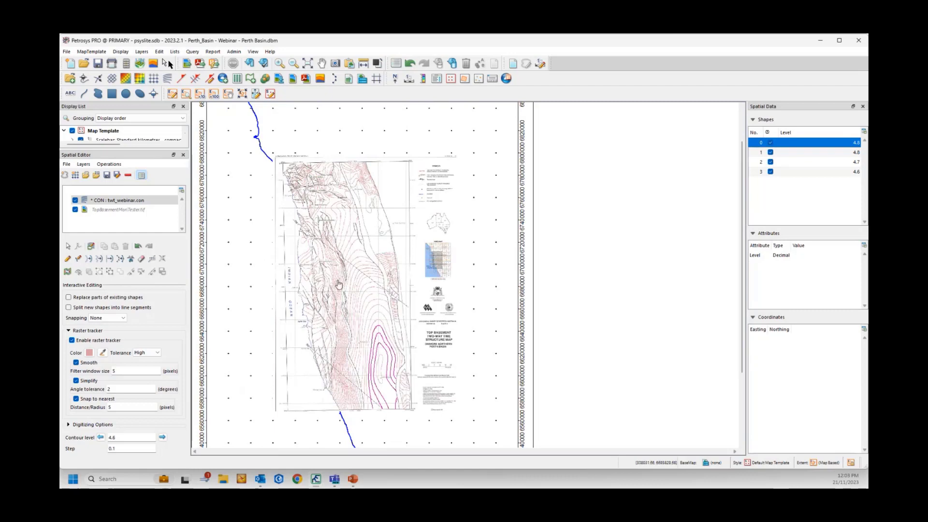
pyautogui.click(129, 177)
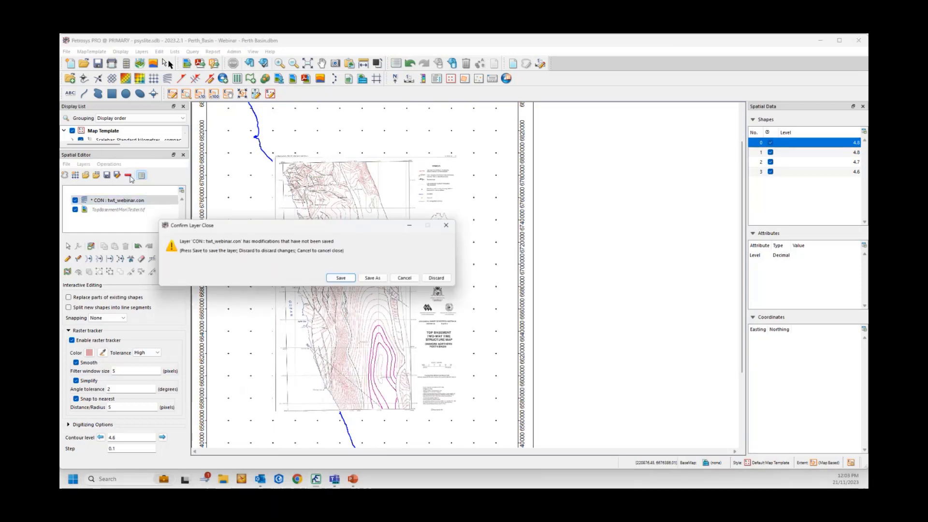
pyautogui.click(440, 279)
# Open the existing Petrosys contour file Top_basement_twt.con in the Spatial Editor.
pyautogui.click(67, 164)
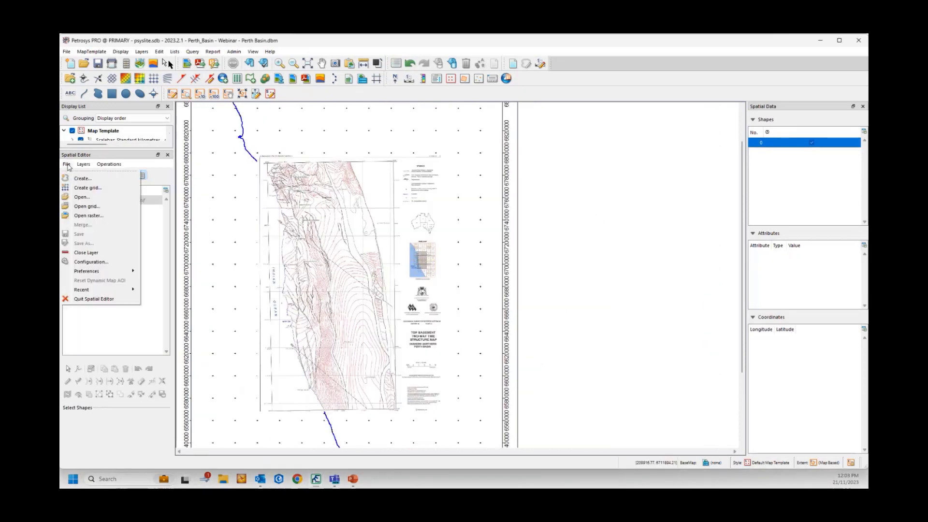
pyautogui.click(82, 197)
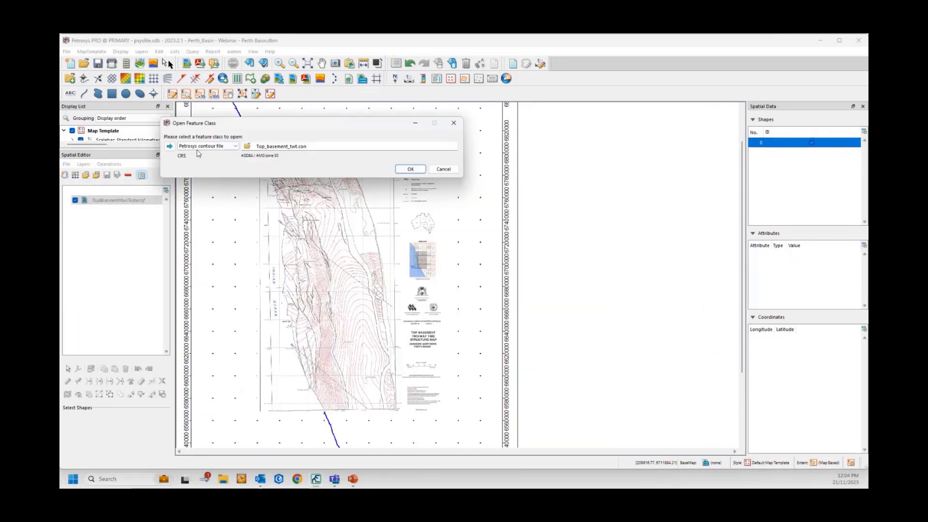
pyautogui.click(414, 170)
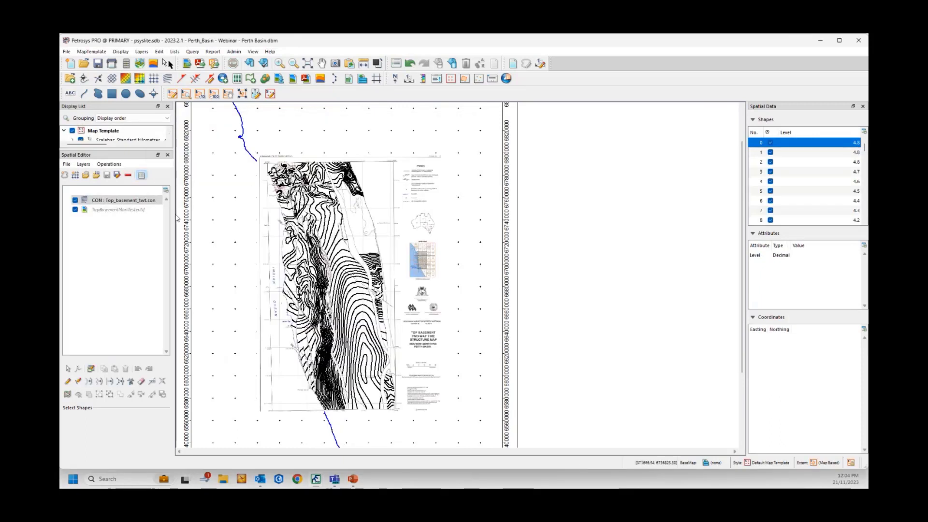
# Open the Petrosys fault file Perth_Basin.fal with surface Basement, group Unassigned and fault type BOTH.
pyautogui.click(67, 164)
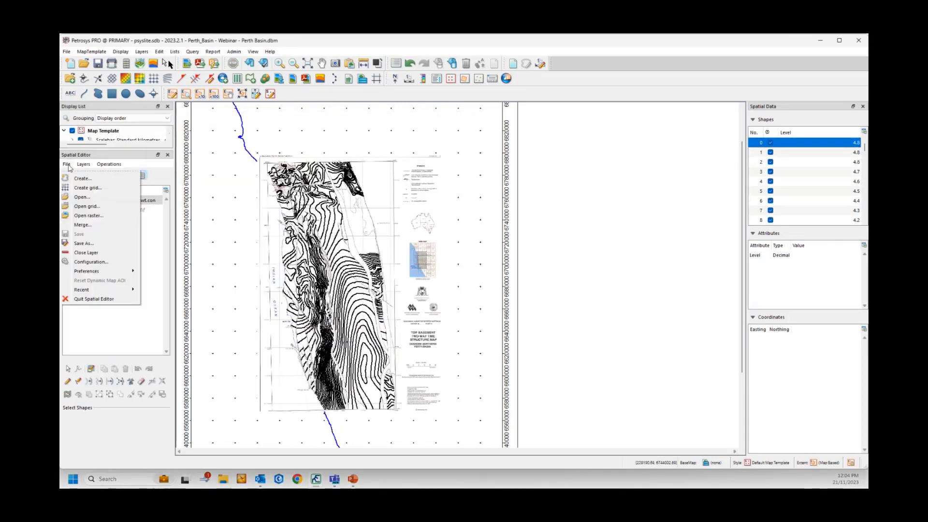
pyautogui.click(79, 197)
pyautogui.click(208, 146)
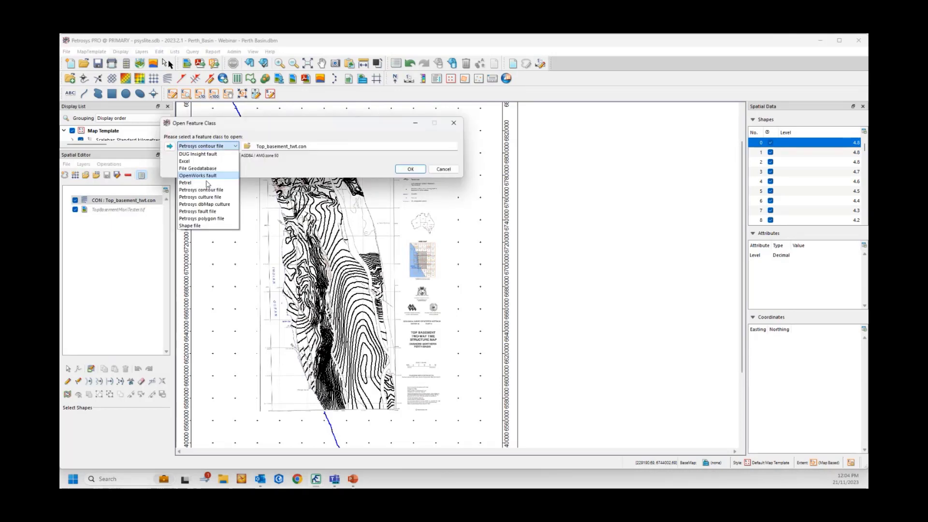
pyautogui.click(200, 212)
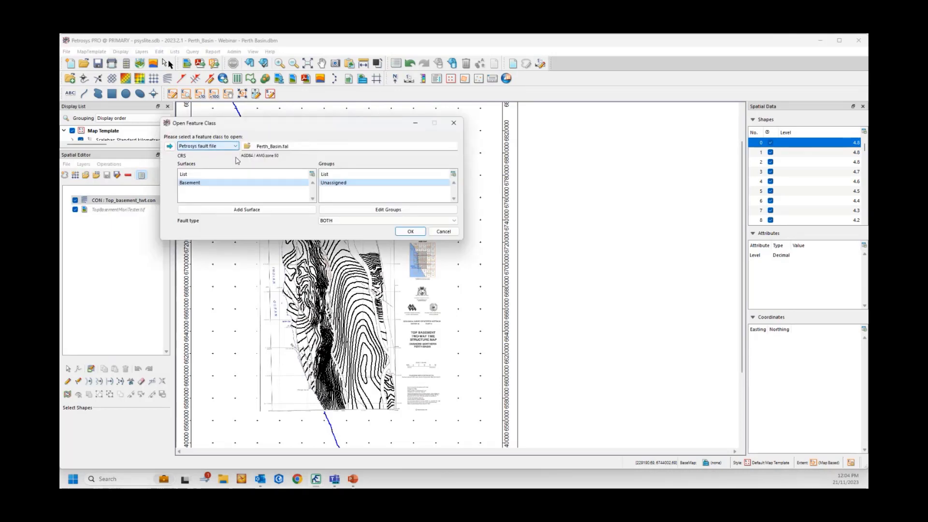
pyautogui.click(410, 232)
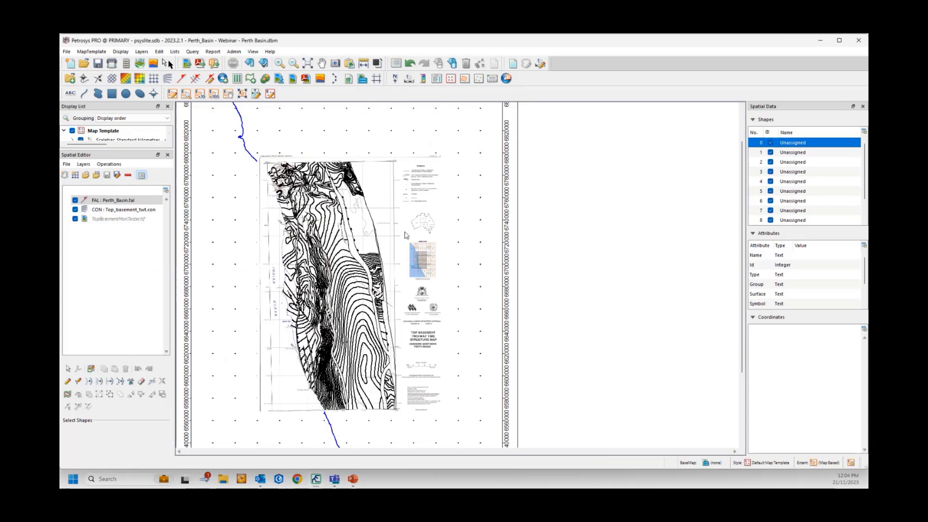
# Hide and reshow the Top_basement_twt.con contours and the Perth_Basin.fal faults in turn to inspect each layer separately.
pyautogui.click(75, 210)
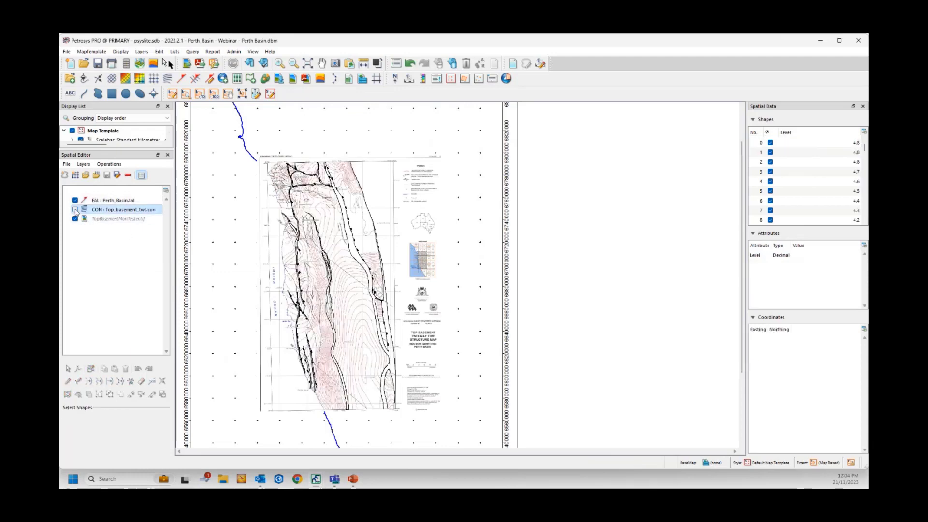
pyautogui.click(75, 209)
pyautogui.click(74, 200)
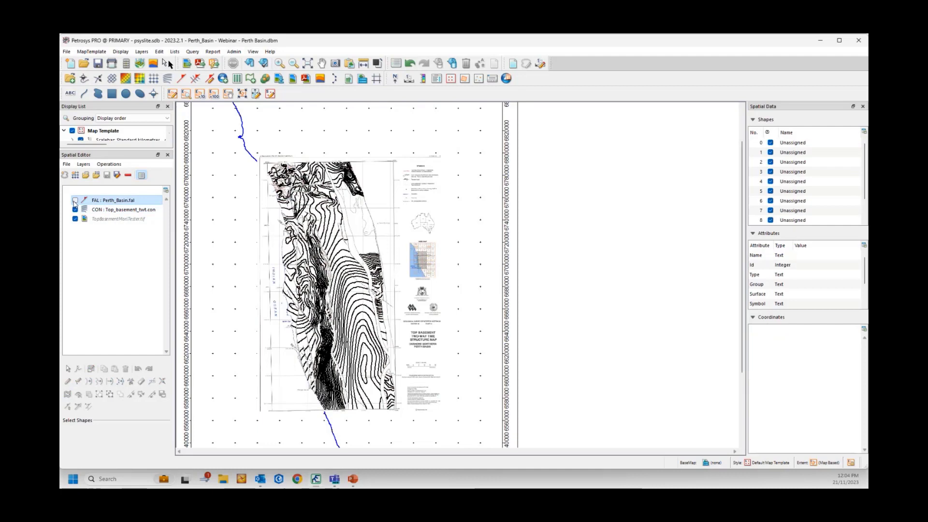
pyautogui.click(75, 201)
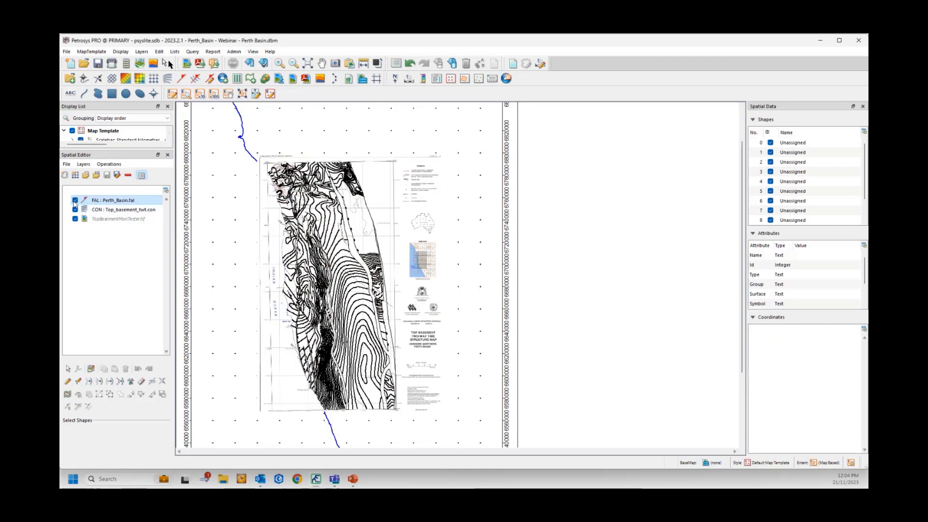
# Create a grid from the Top_basement_twt.con contours with Perth_Basin.fal as input faults, computing within faults and overwriting the existing Top_basement_twt.gri.
pyautogui.click(100, 213)
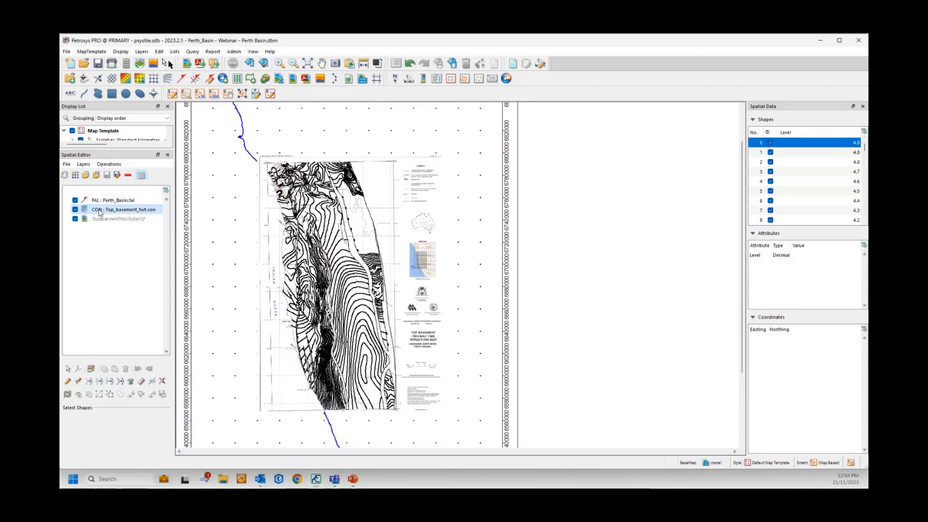
pyautogui.rightClick(100, 213)
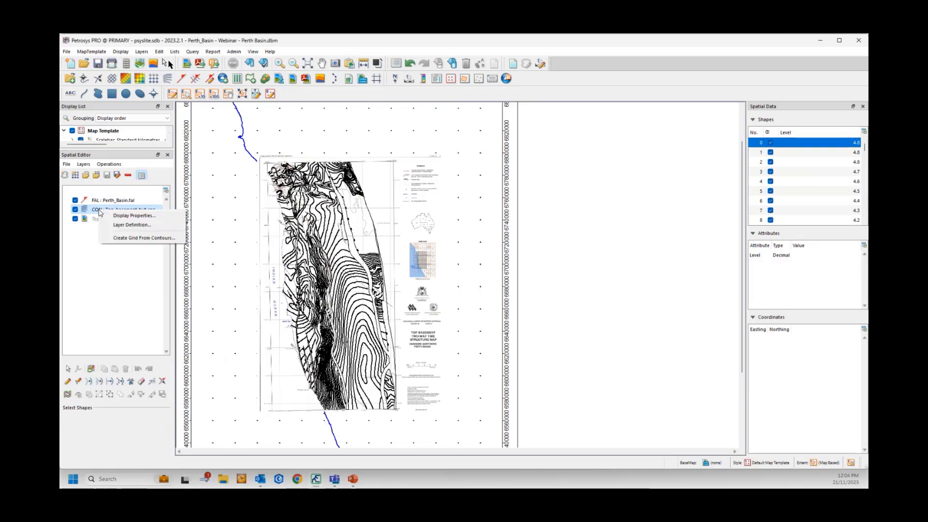
pyautogui.click(133, 239)
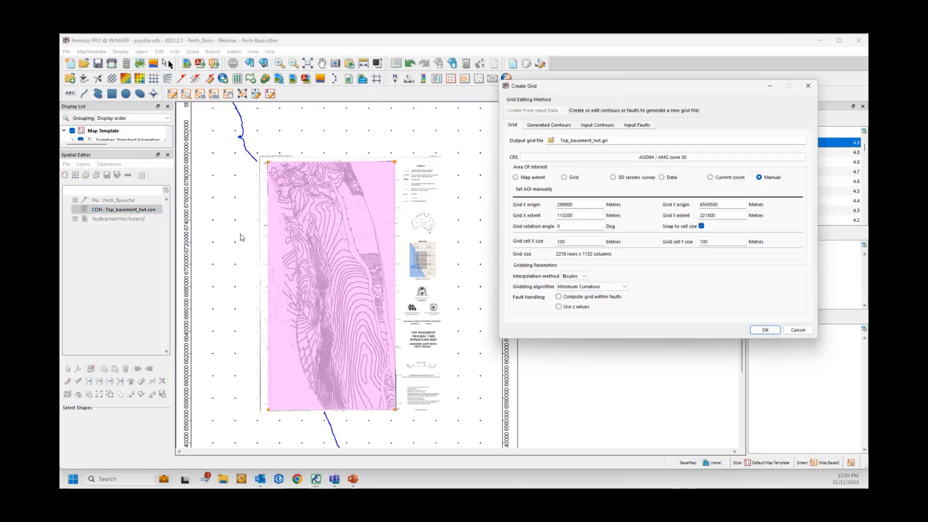
pyautogui.click(630, 127)
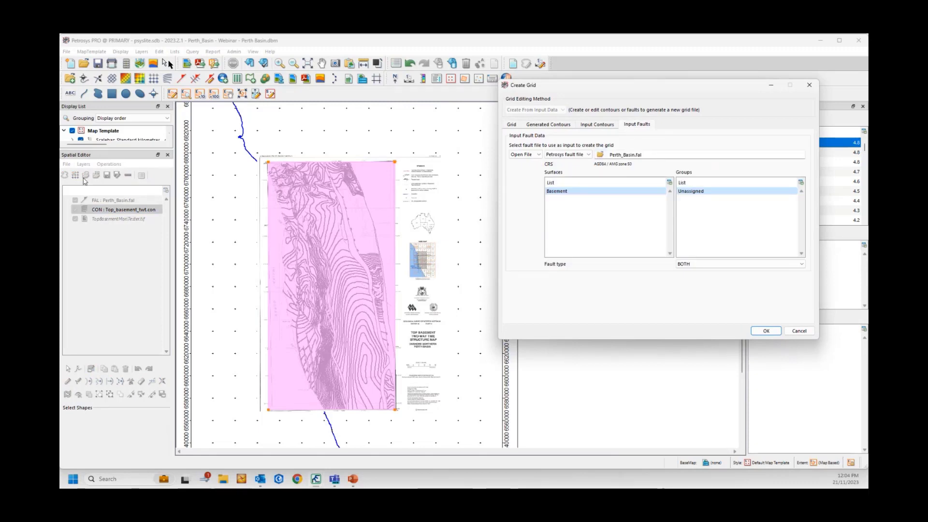
pyautogui.click(510, 125)
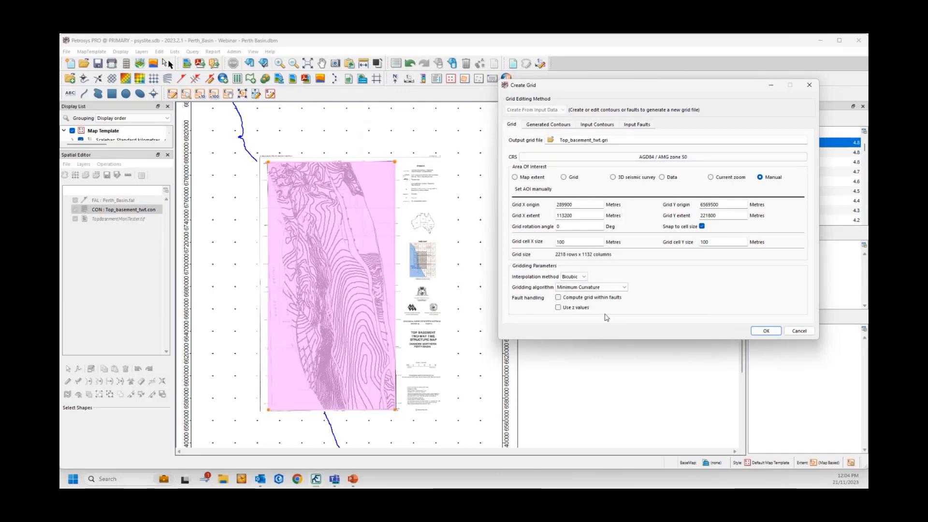
pyautogui.click(617, 297)
pyautogui.click(768, 331)
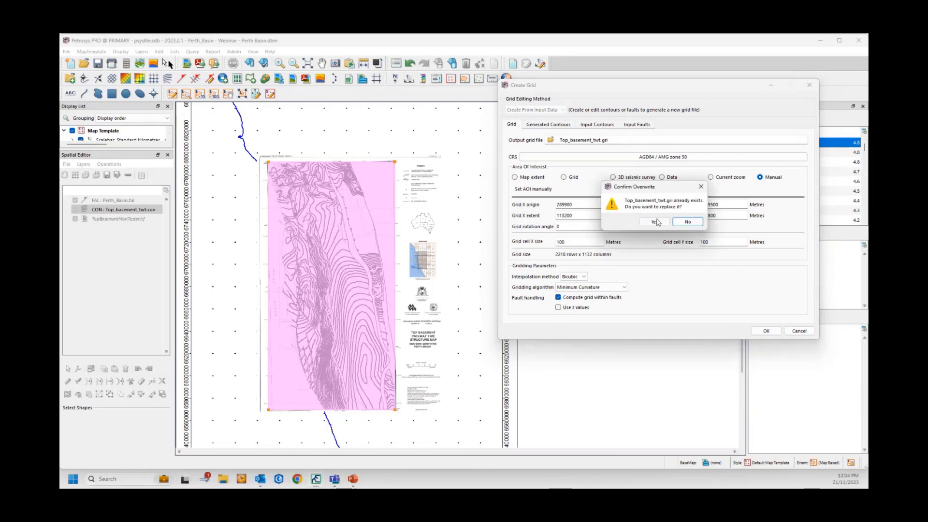
pyautogui.click(655, 222)
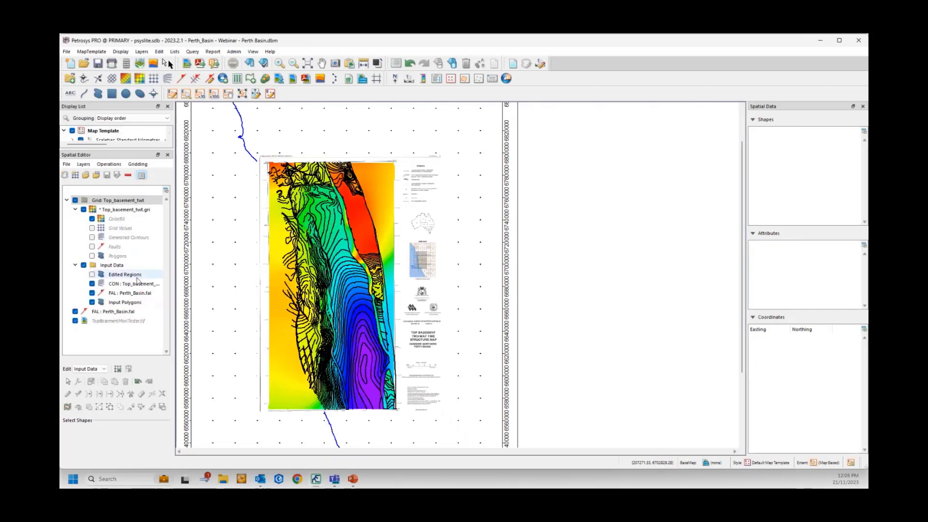
# Hide the standalone fault layer and the grid's input contours, faults and polygons, and show the grid's own Faults layer.
pyautogui.click(75, 311)
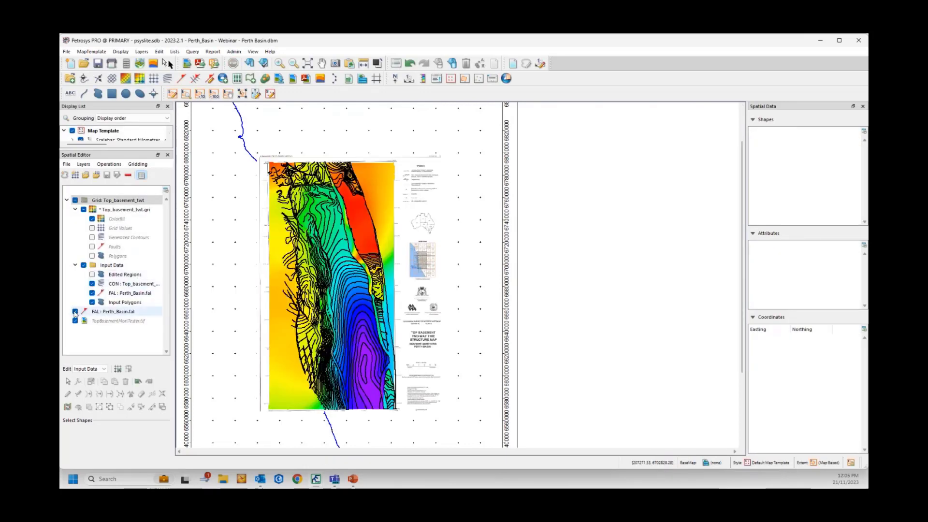
pyautogui.click(92, 283)
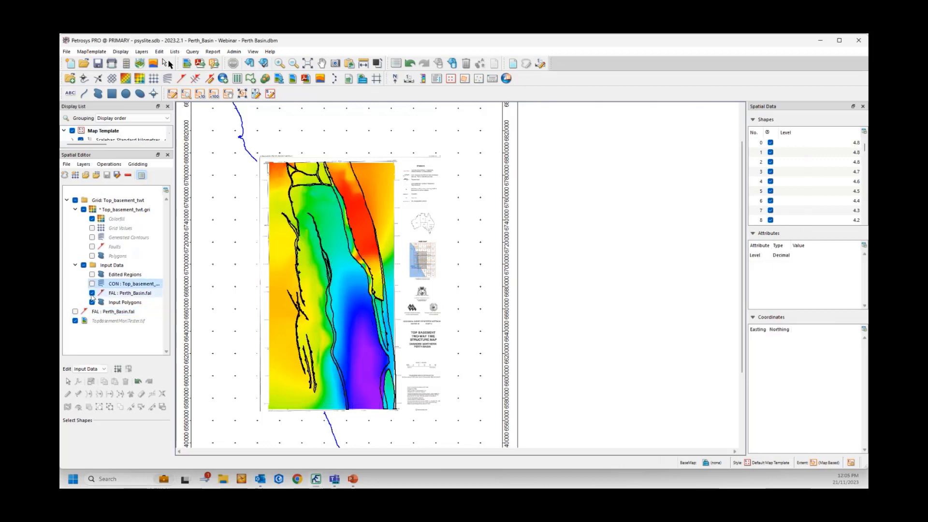
pyautogui.click(92, 293)
pyautogui.click(93, 302)
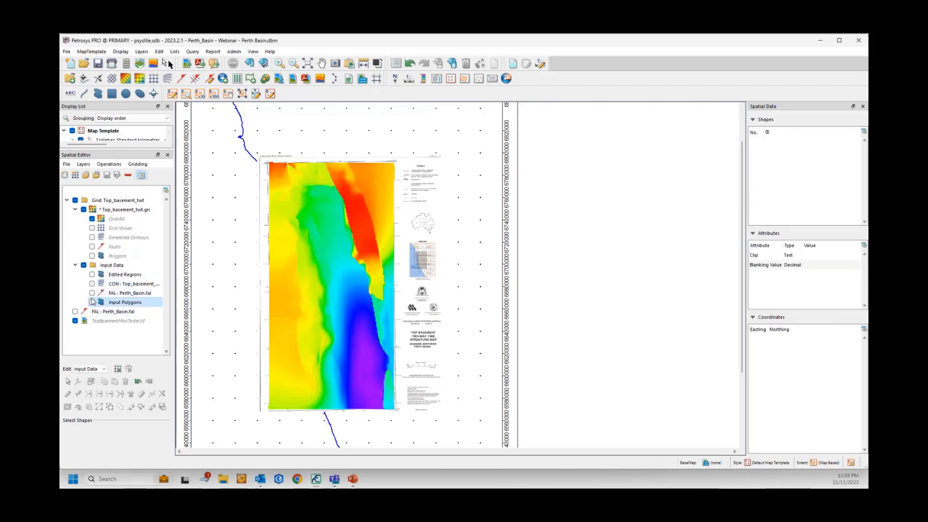
pyautogui.click(92, 247)
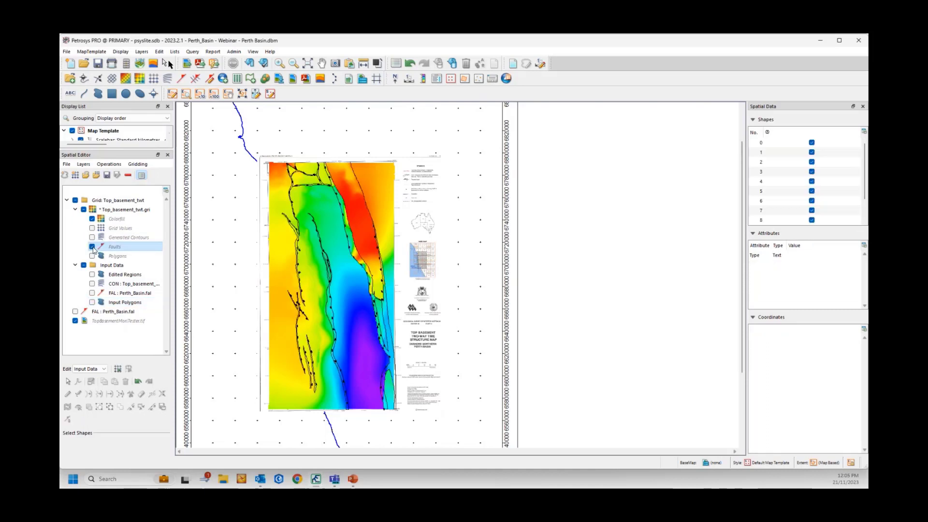